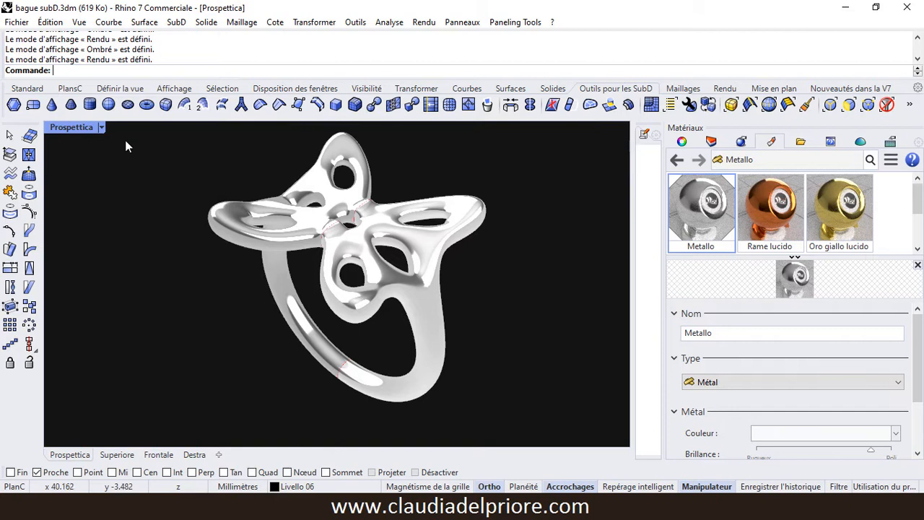
Step: Show the finished SubD ring in Ombré display mode and examine its petals and band from several angles
click(102, 127)
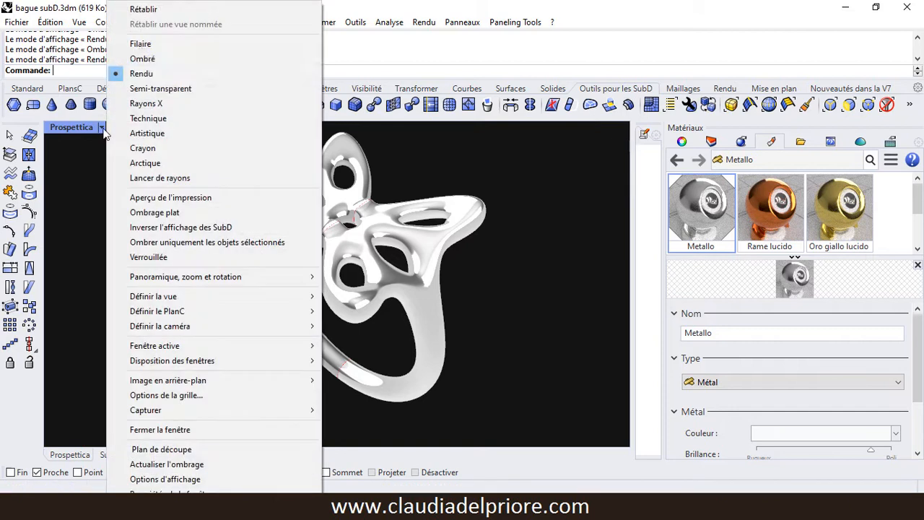
click(142, 59)
right_drag(267, 252, 257, 229)
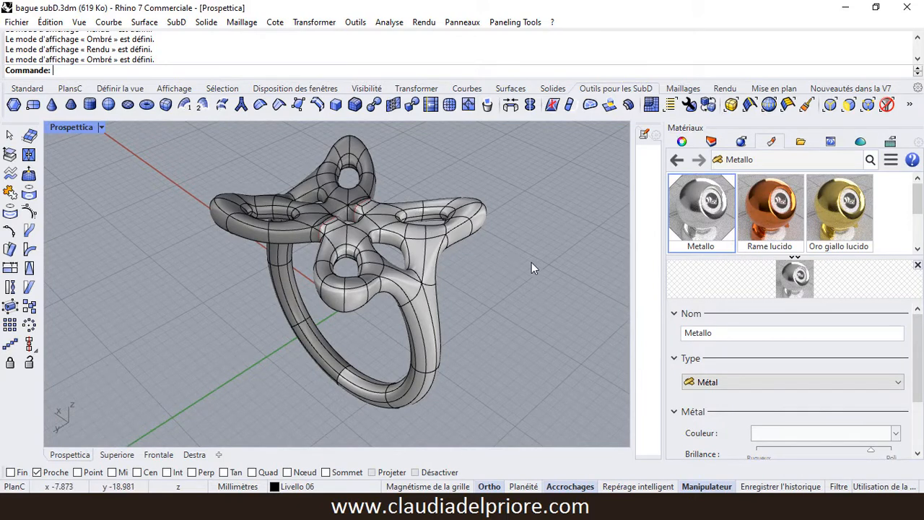
right_drag(532, 267, 495, 221)
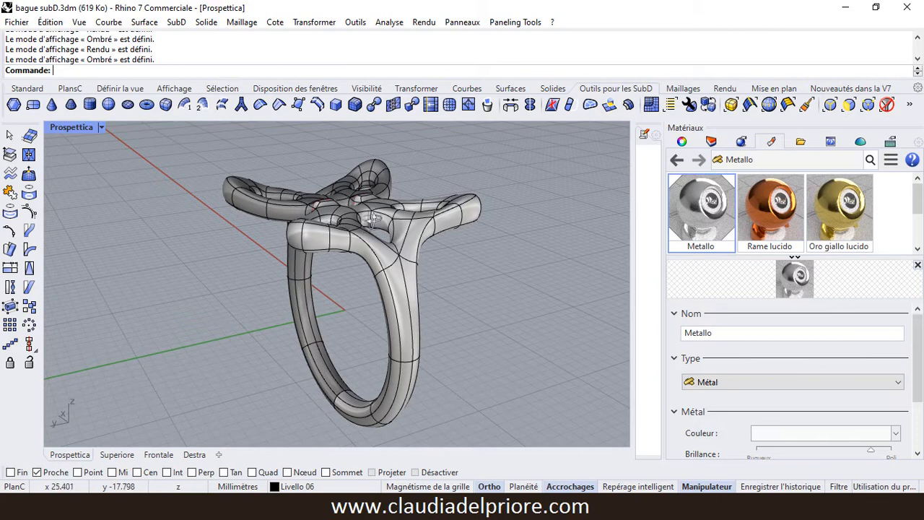
right_drag(370, 221, 434, 301)
scroll(434, 301, up, 2)
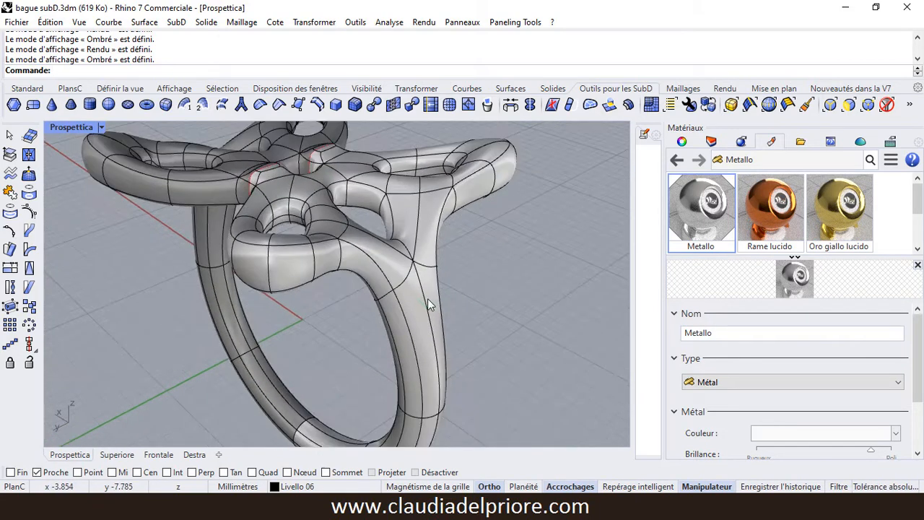
scroll(428, 304, down, 3)
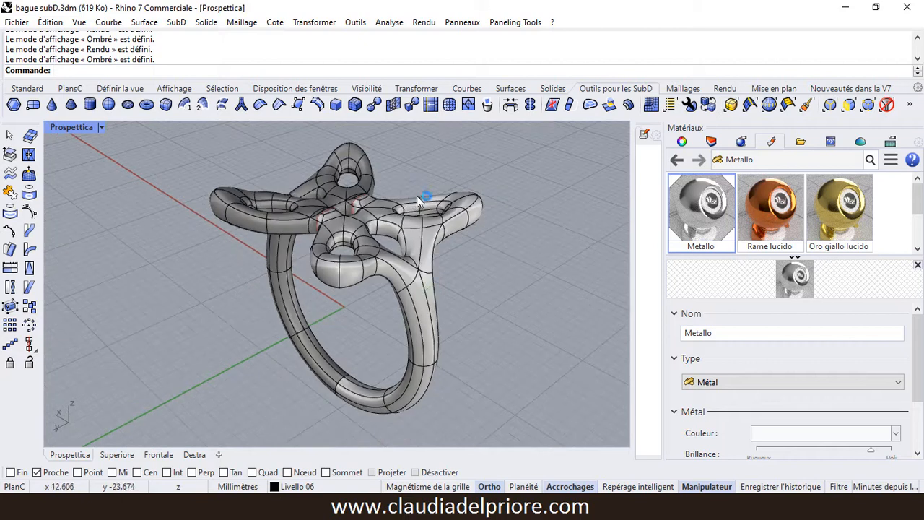
right_drag(417, 196, 437, 242)
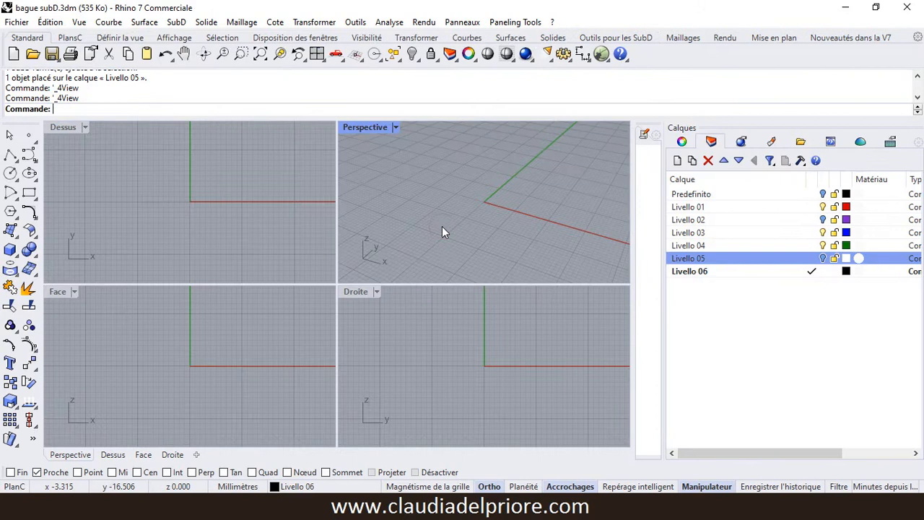
Step: Draw a diameter-based ellipse in the Dessus view, starting at the origin, 4 mm long along Y and 2 mm wide
double_click(81, 128)
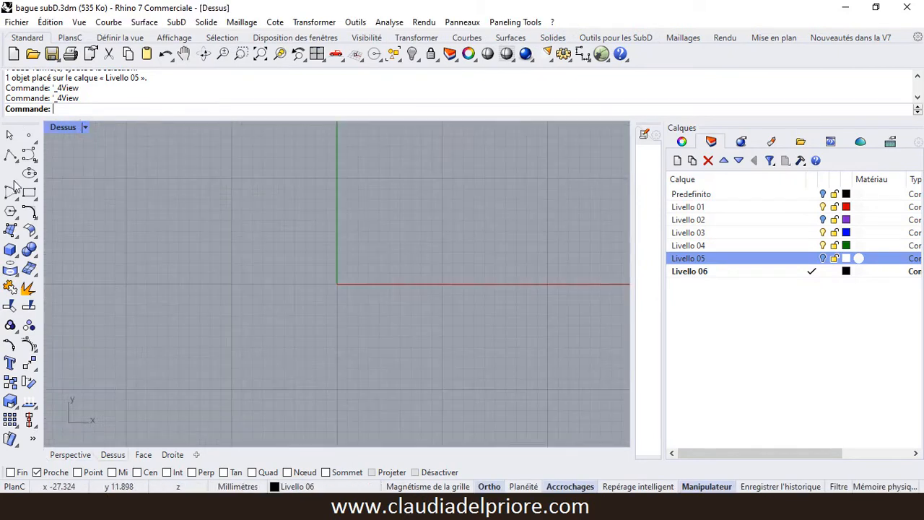
click(34, 179)
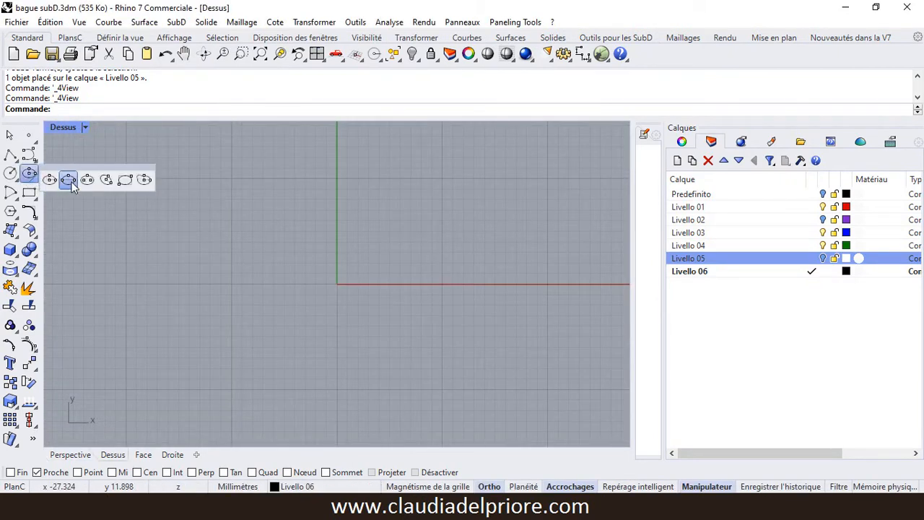
click(68, 179)
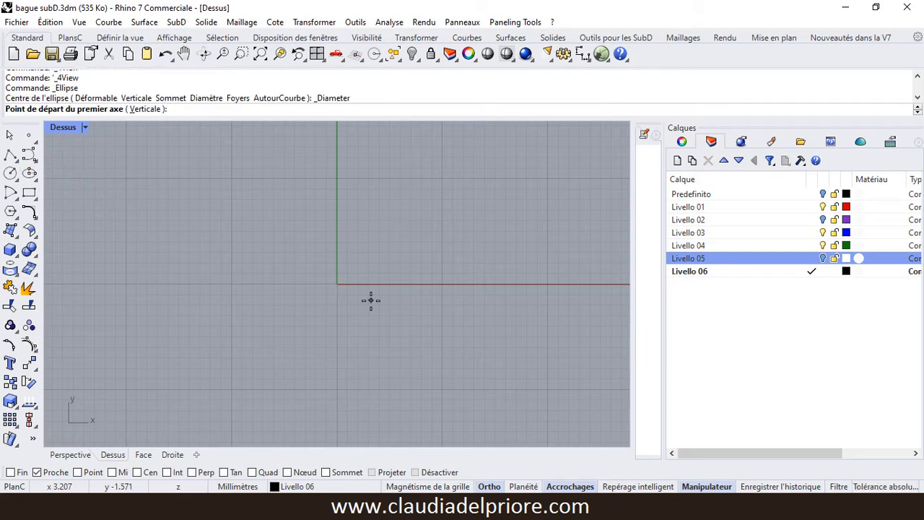
text(0)
key(Return)
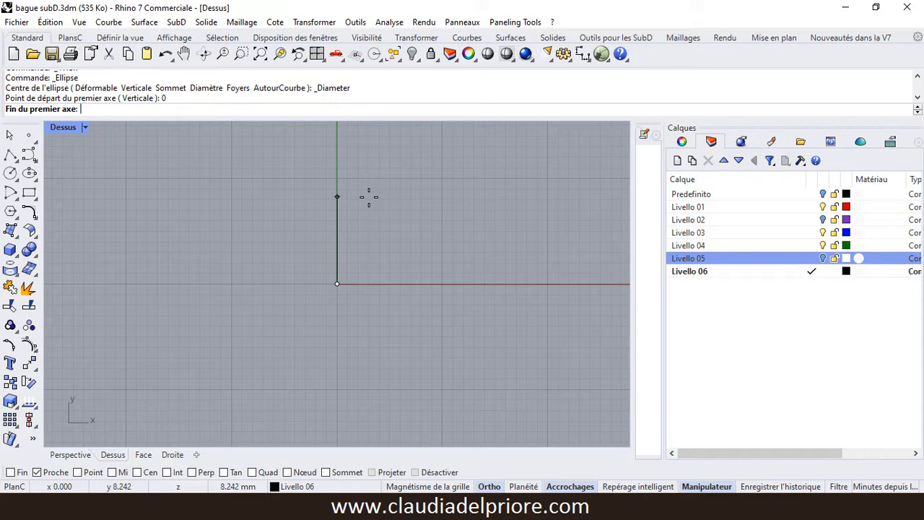
text(4)
key(Return)
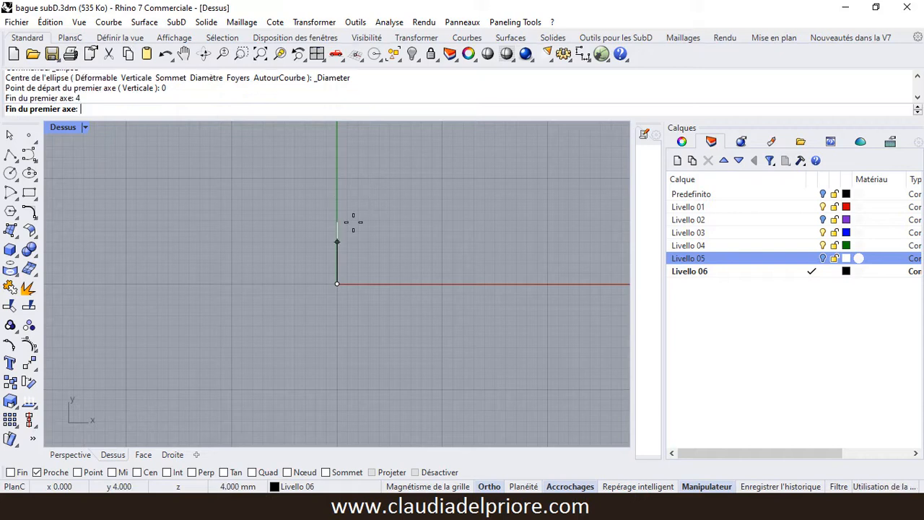
scroll(357, 231, up, 4)
click(335, 195)
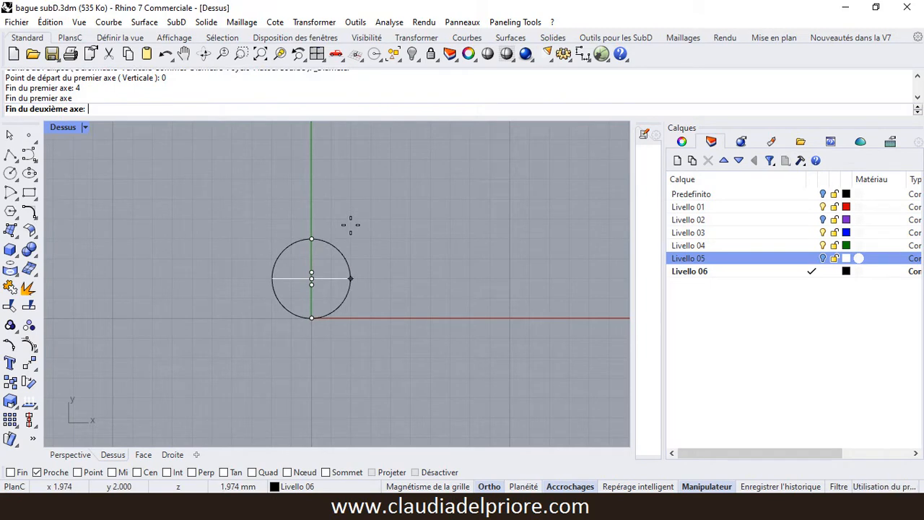
text(2)
key(Return)
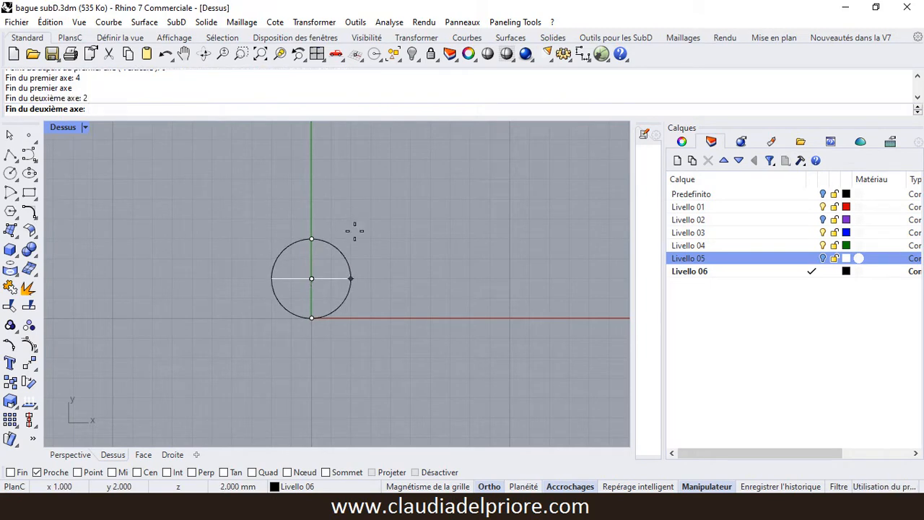
click(466, 275)
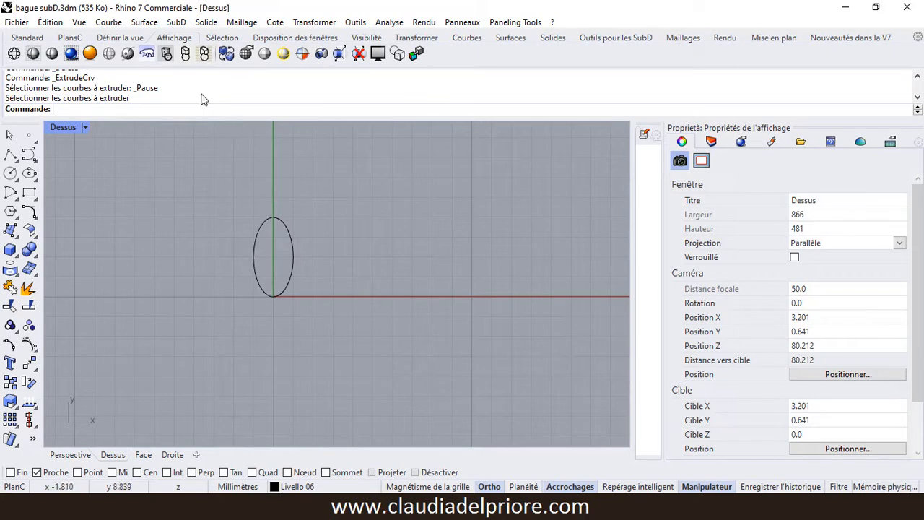
Step: Extrude the ellipse upward 1 mm as a SubD
click(176, 21)
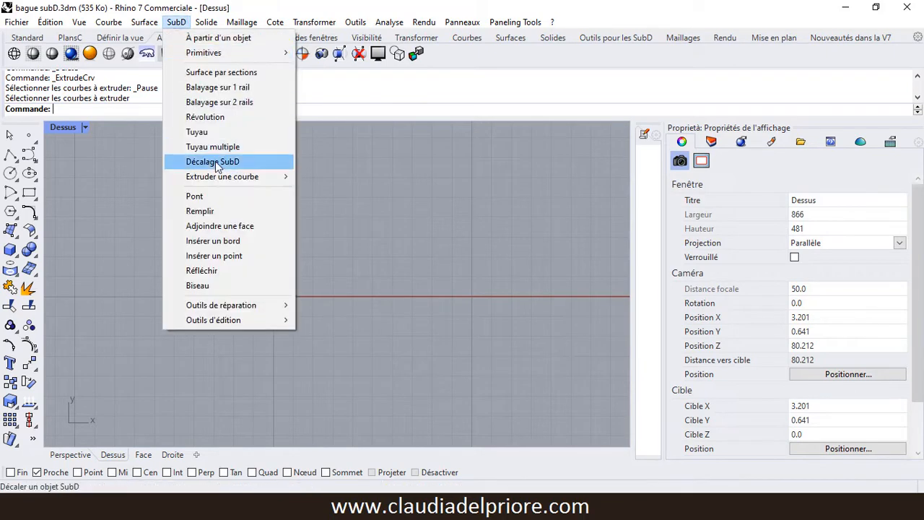
mouse_move(258, 176)
click(324, 178)
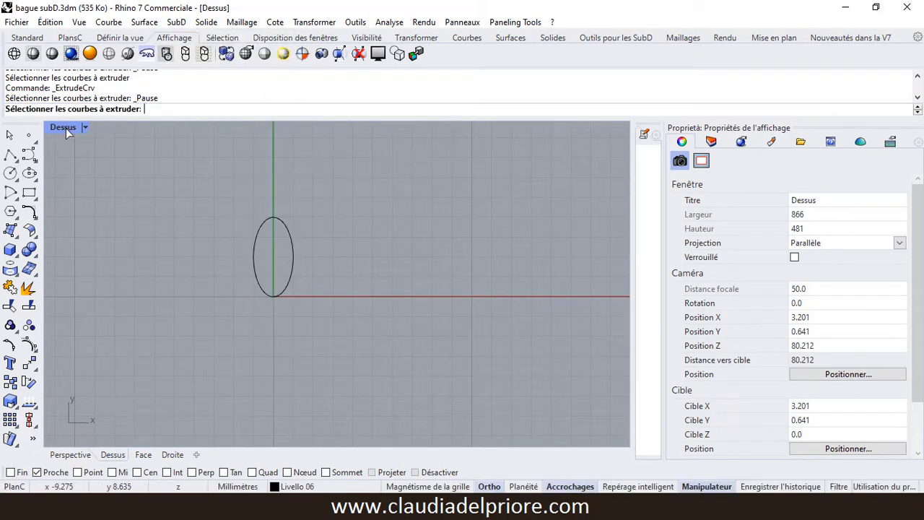
double_click(63, 127)
click(460, 204)
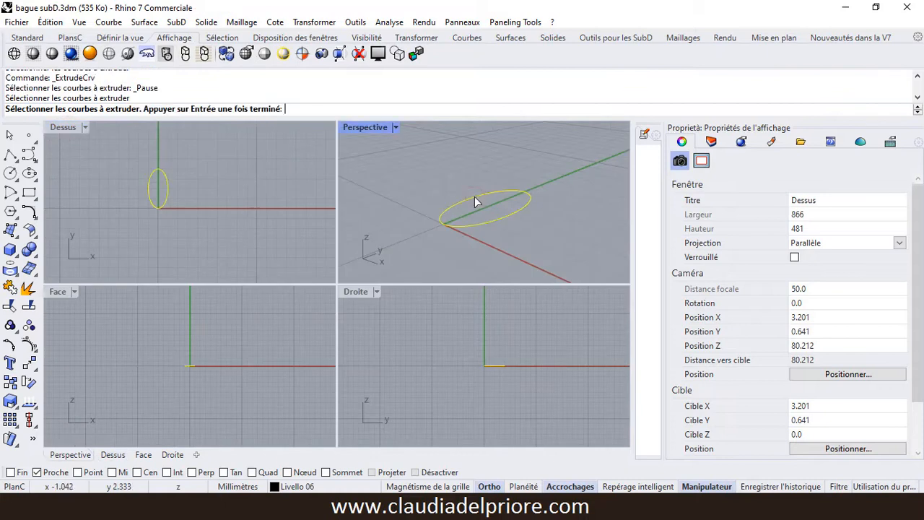
key(Return)
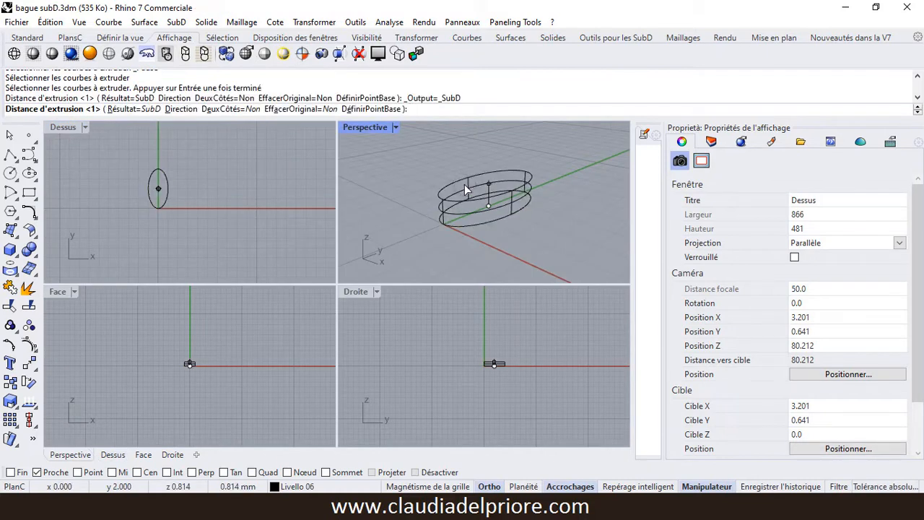
text(1)
key(Return)
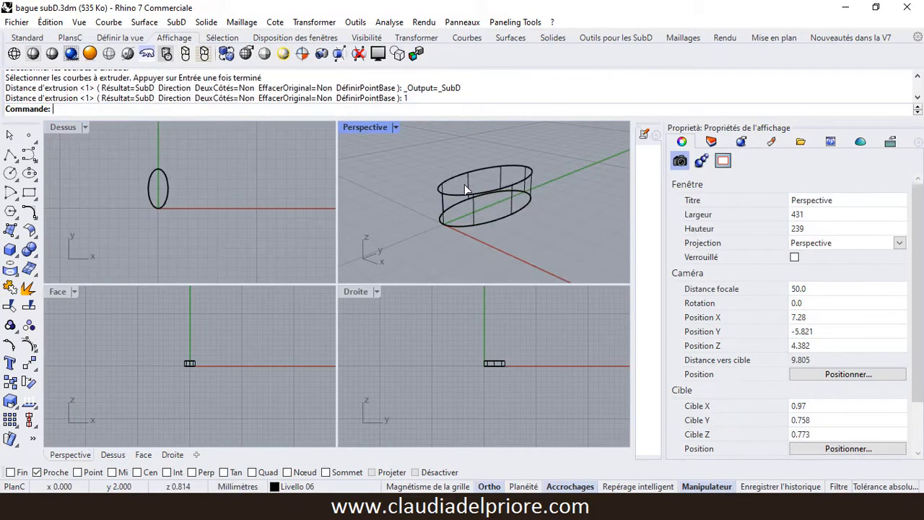
Step: Delete the original ellipse curve at the base of the SubD extrusion
double_click(373, 126)
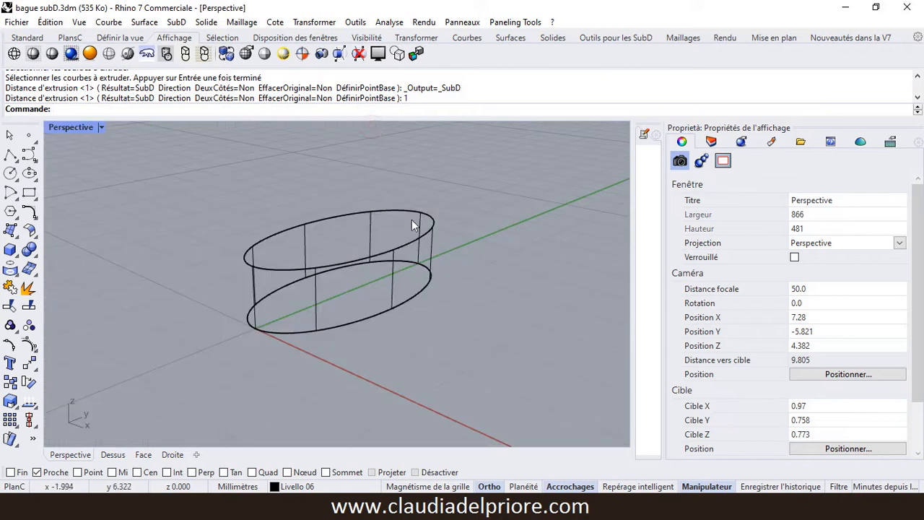
click(422, 224)
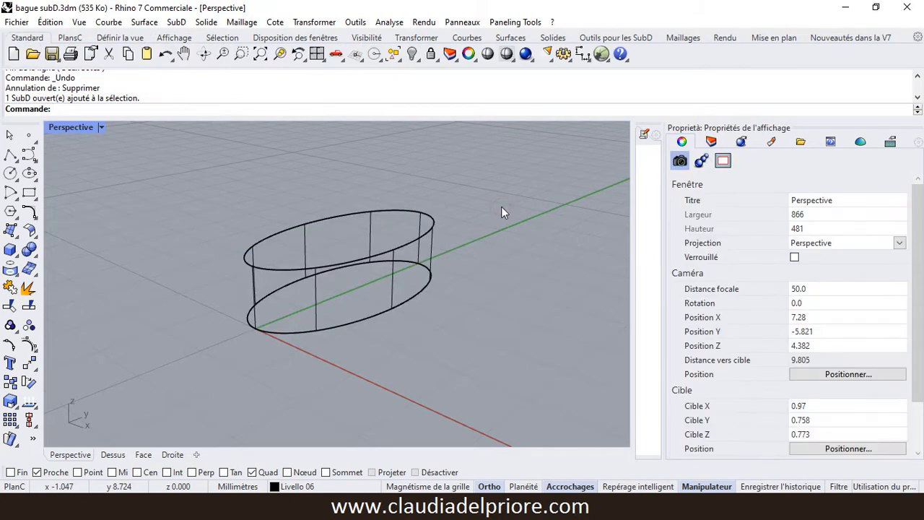
click(396, 303)
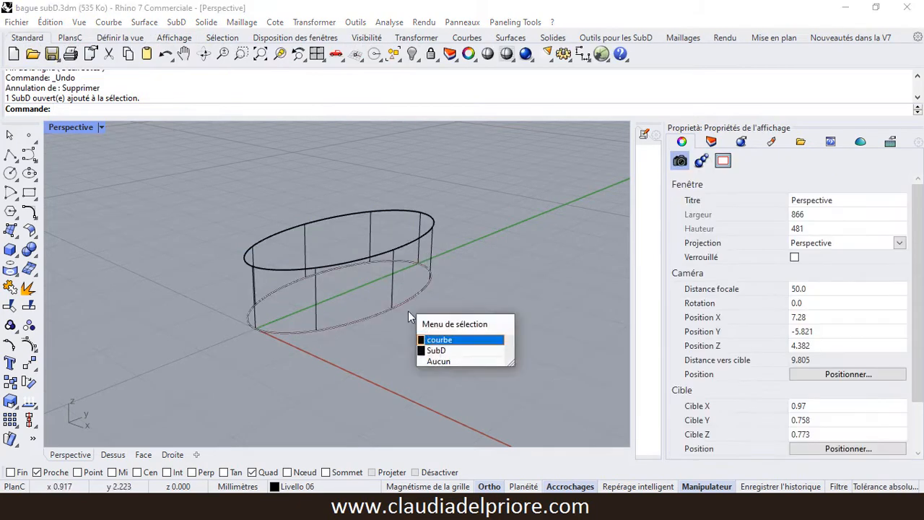
click(437, 340)
key(Delete)
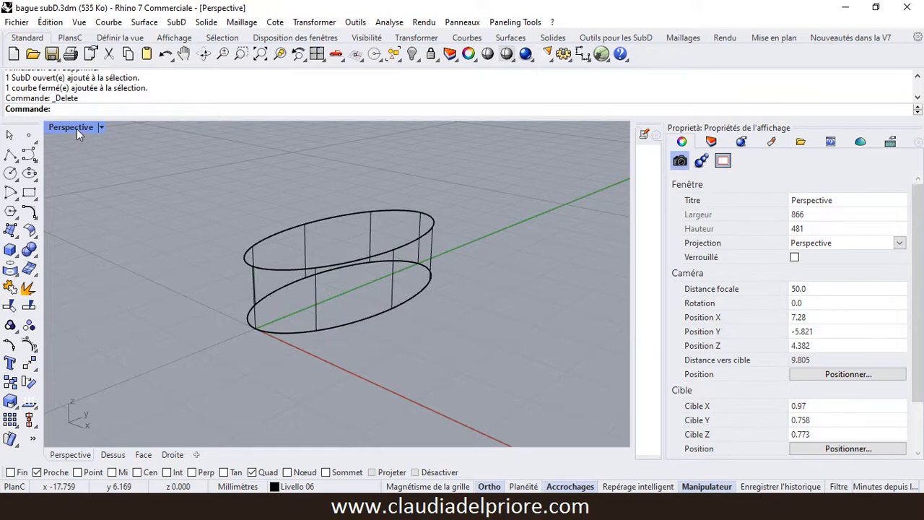
Step: Draw a 1.7 mm horizontal line in the Dessus view, outward from the quadrant point on the ellipse's positive X side
double_click(77, 129)
click(205, 193)
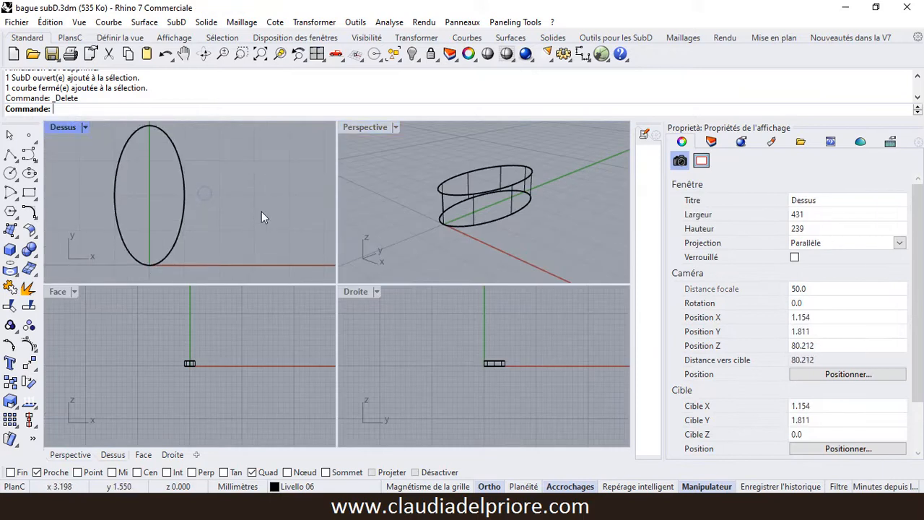
right_drag(262, 211, 233, 206)
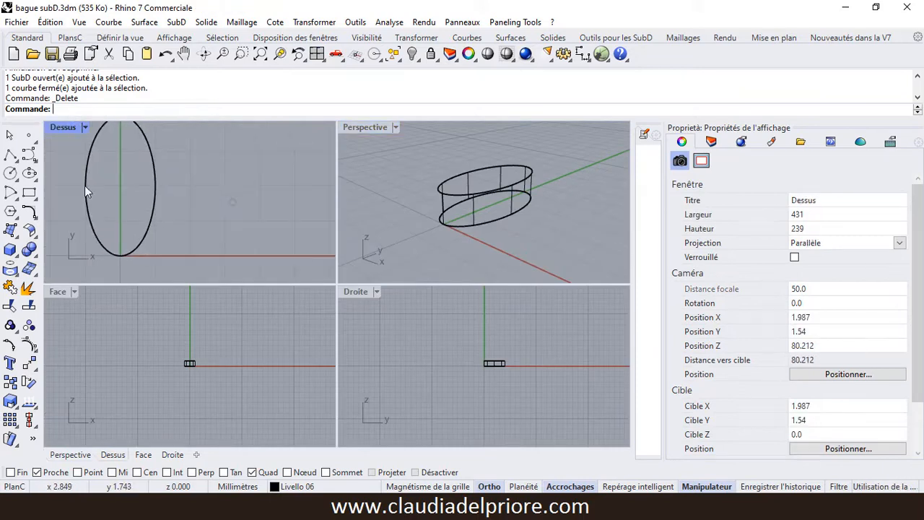
click(10, 157)
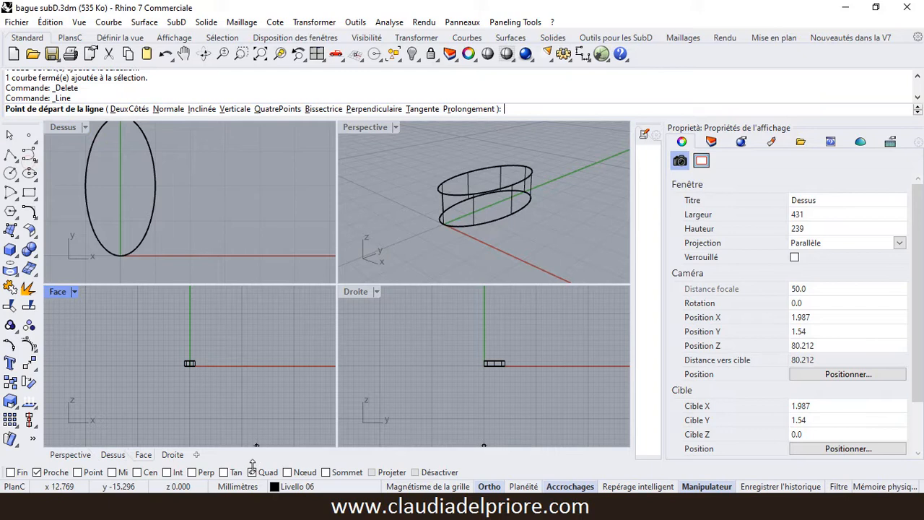
click(252, 472)
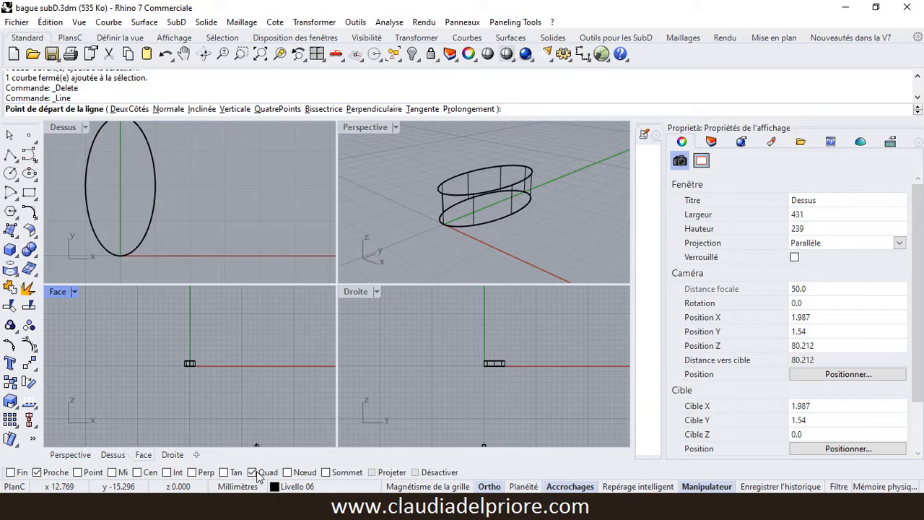
click(155, 186)
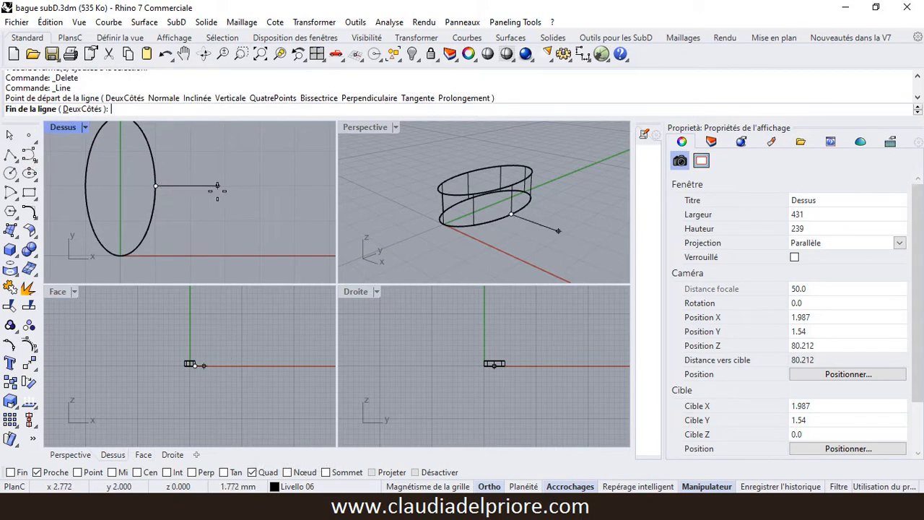
text(1)
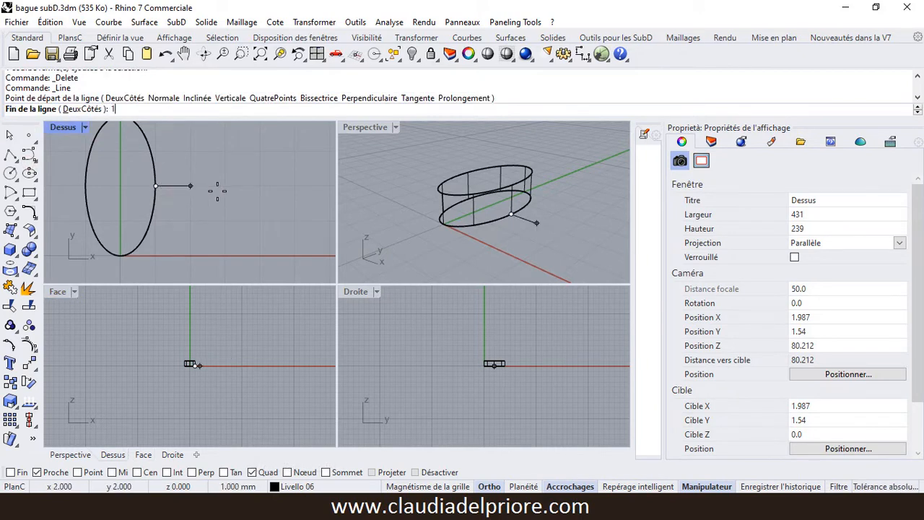
text(.7)
key(Return)
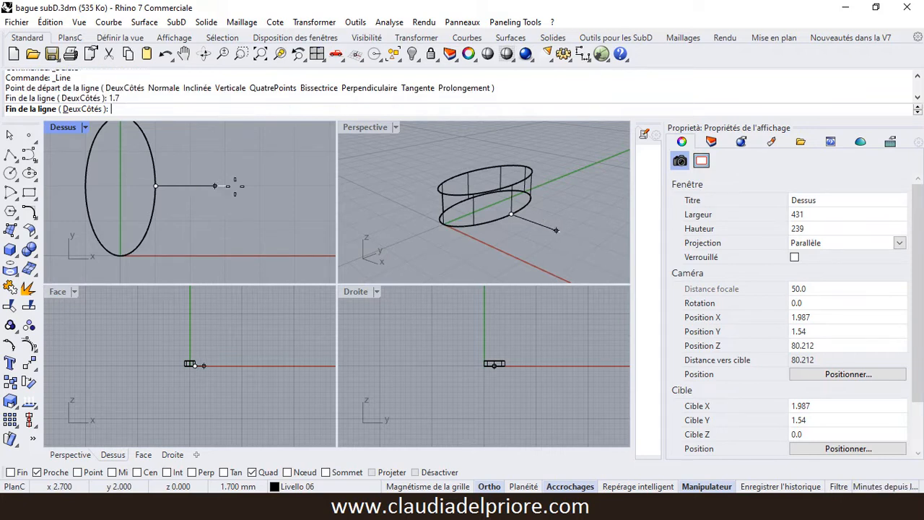
click(244, 191)
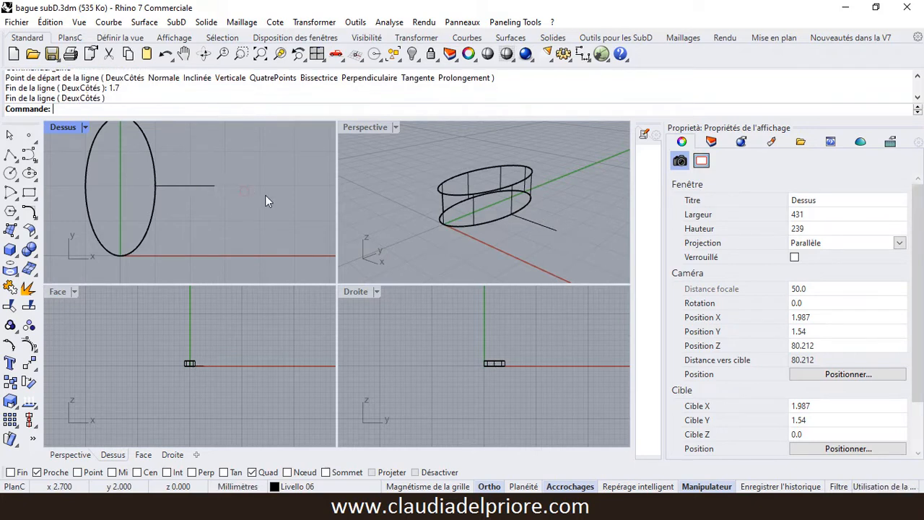
Step: Extrude the SubD's upper edge loop outward by scaling it in the Dessus view to the end of the 1.7 mm line
double_click(368, 127)
right_drag(375, 147, 410, 231)
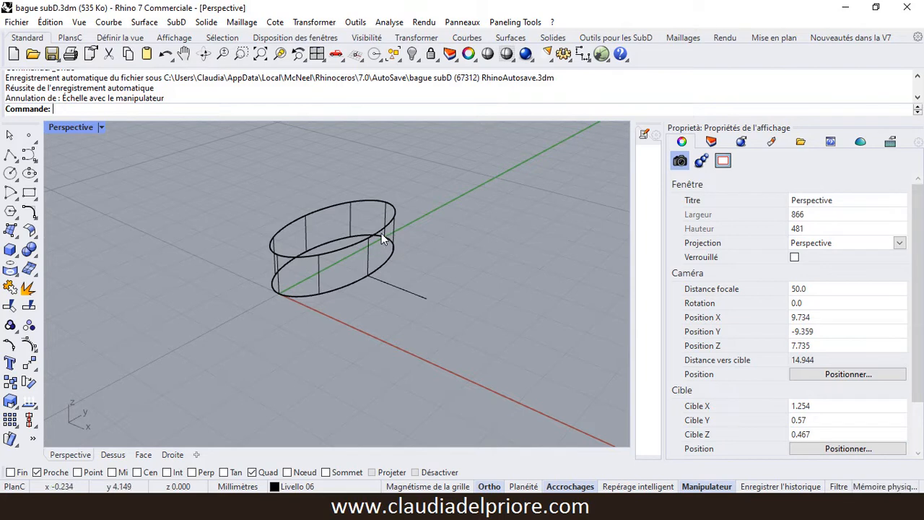
double_click(331, 208)
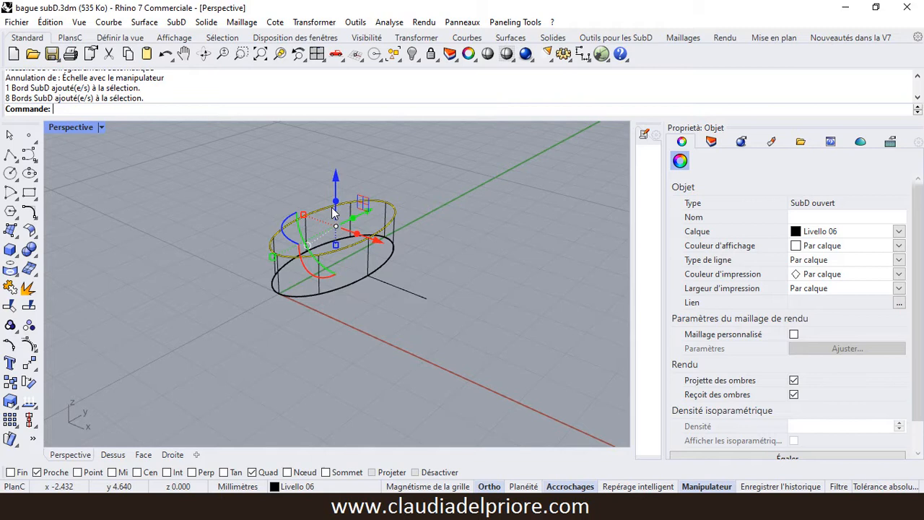
double_click(81, 128)
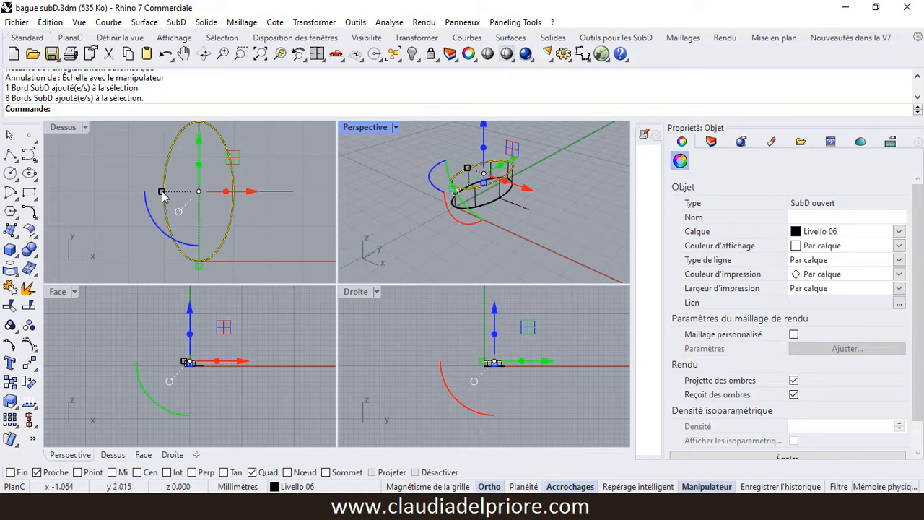
drag(162, 192, 101, 202)
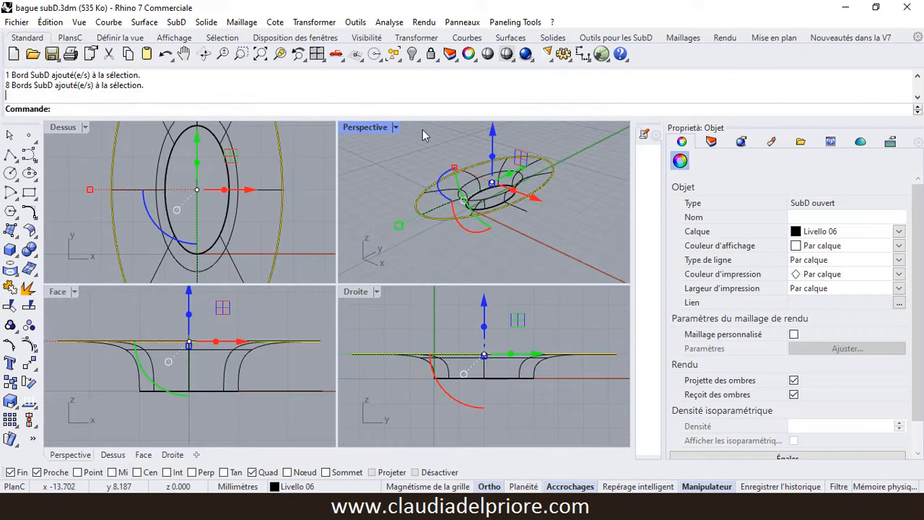
Step: Extrude the SubD's outer edge loop 2 mm downward in the Perspective view
double_click(360, 127)
right_drag(433, 188, 488, 249)
right_drag(350, 210, 349, 215)
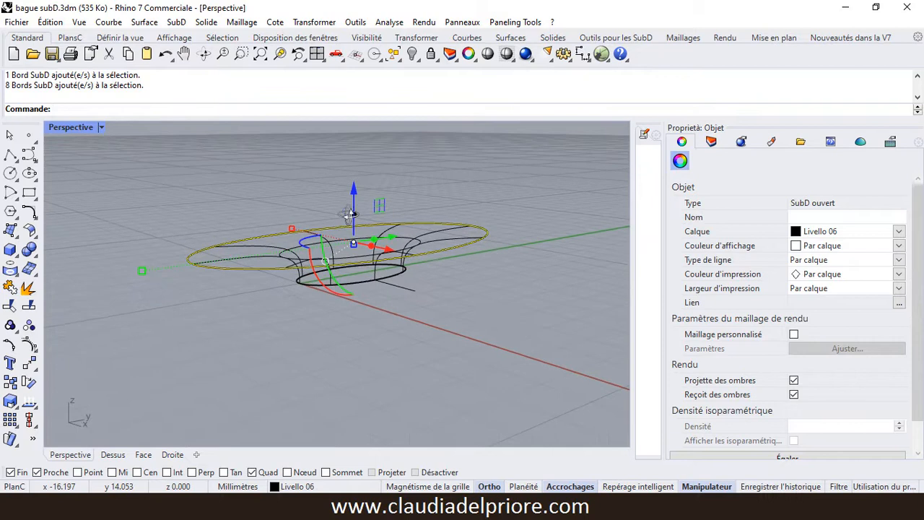
click(355, 218)
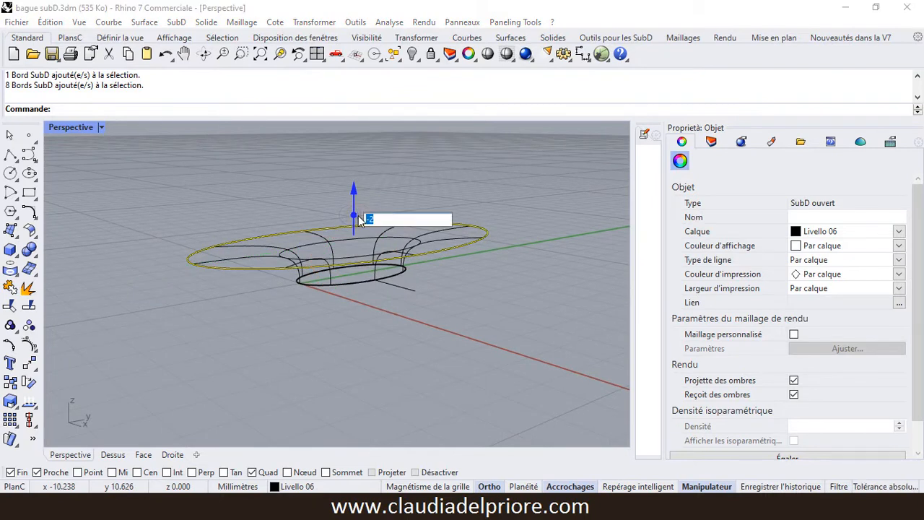
text(-2)
key(Return)
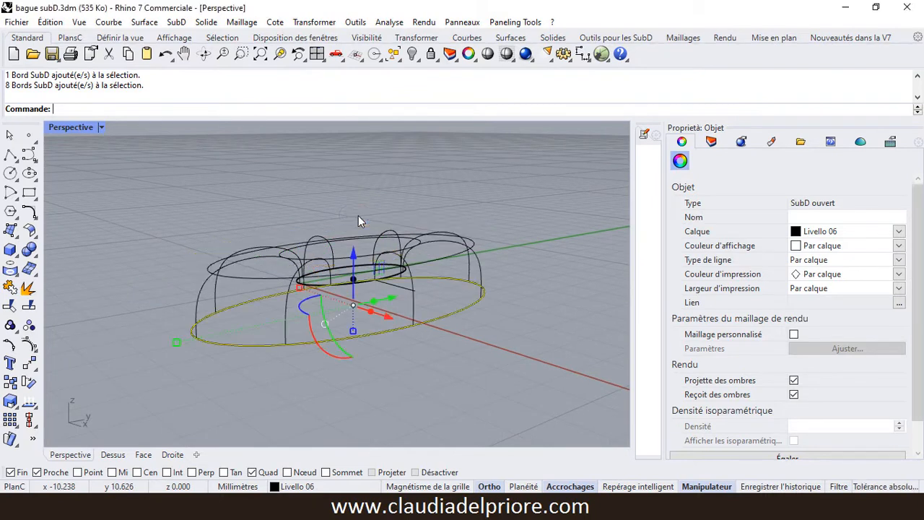
Step: Draw a 1.2 mm horizontal line inward from the lower edge loop's negative X quadrant in the Dessus view and mark its end with a point
double_click(73, 127)
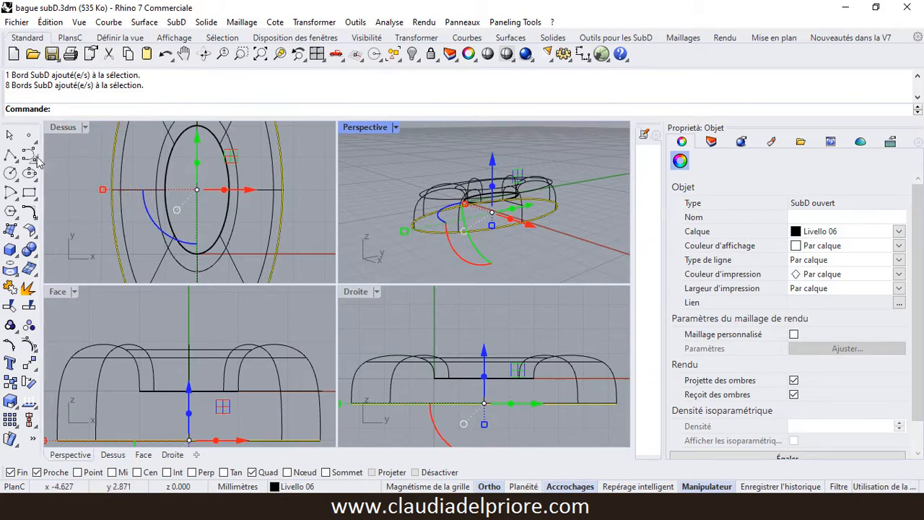
click(11, 156)
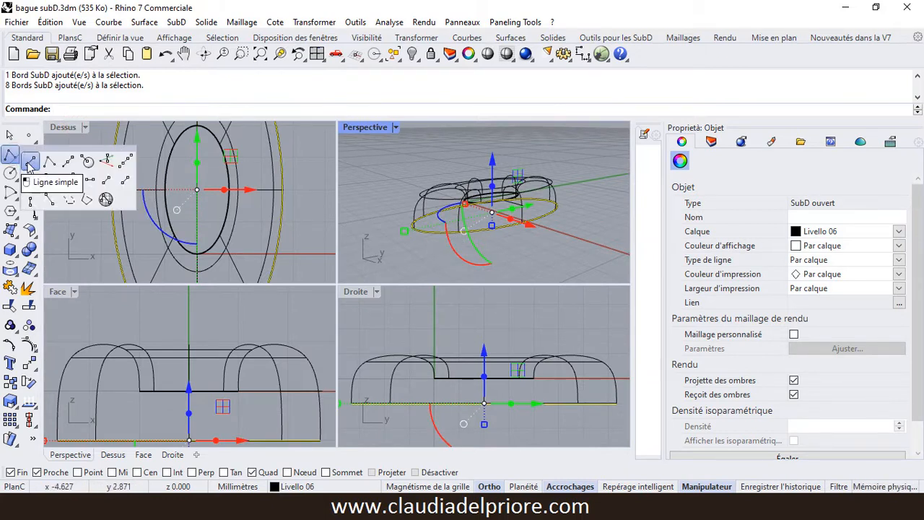
click(29, 162)
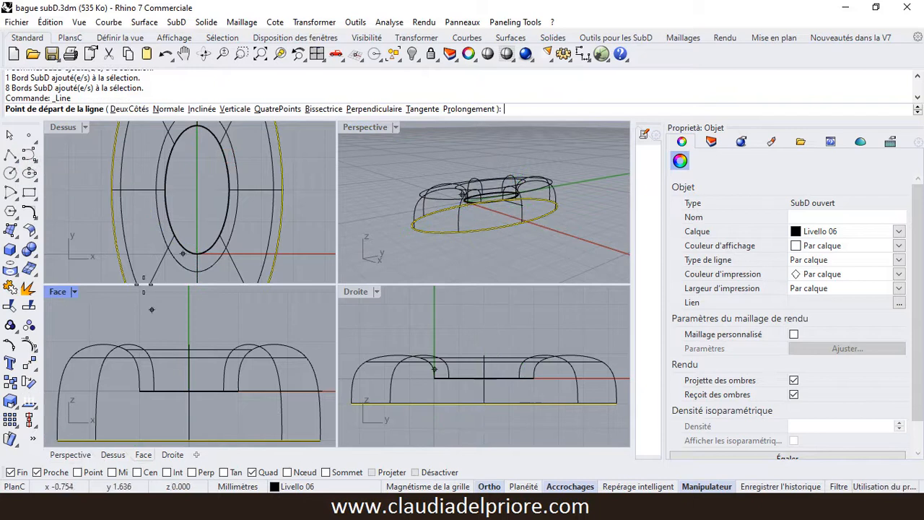
click(114, 192)
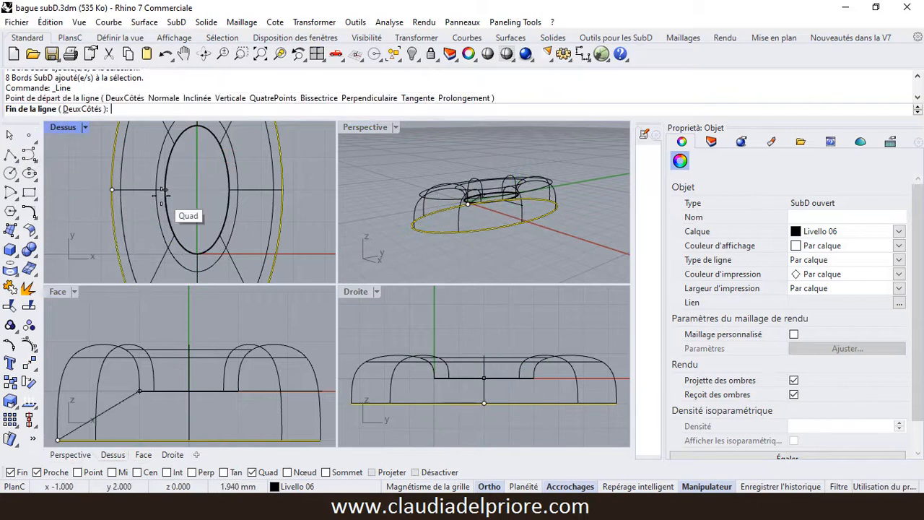
text(1)
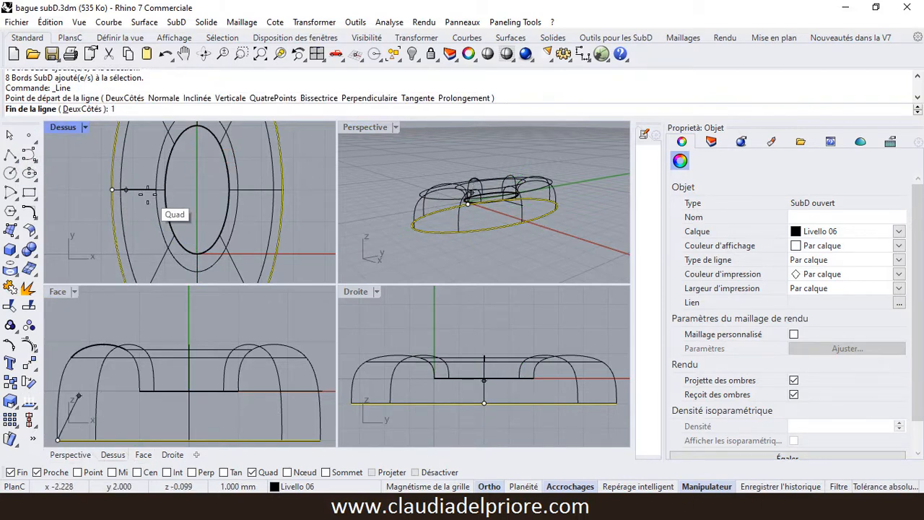
text(.2)
key(Return)
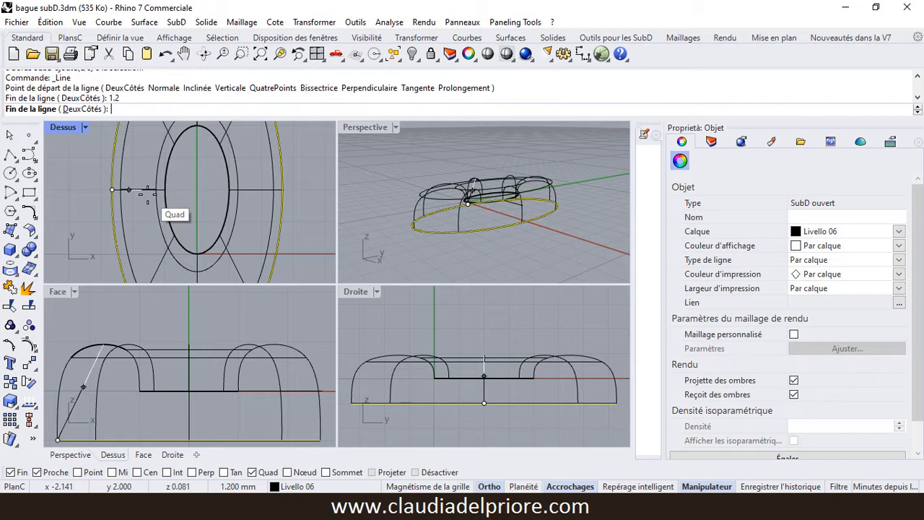
click(312, 192)
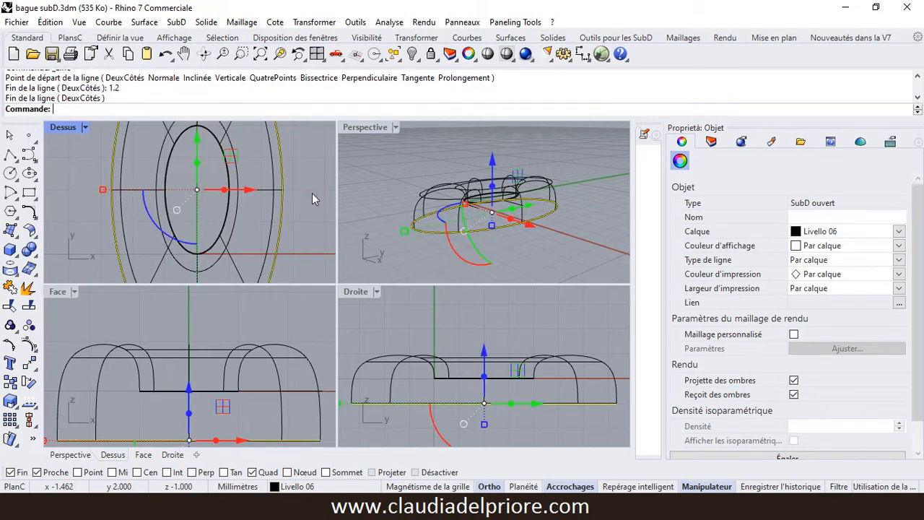
click(29, 135)
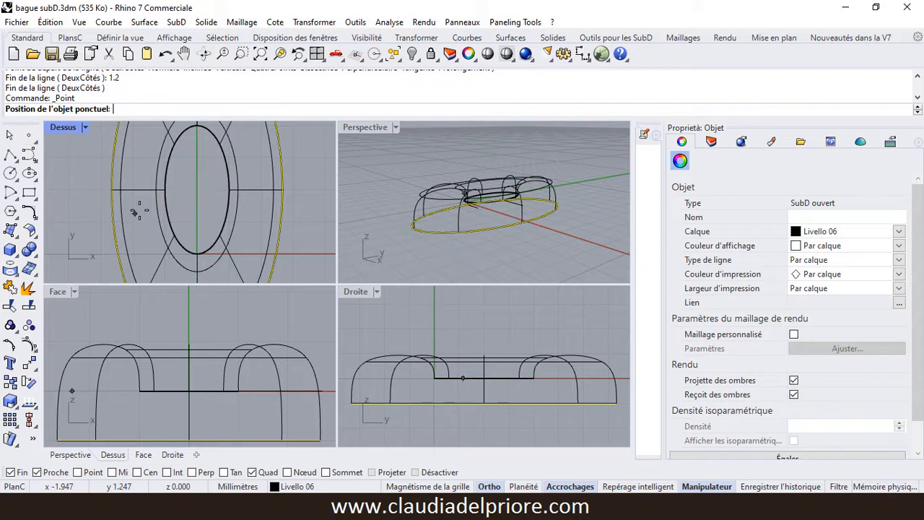
click(150, 190)
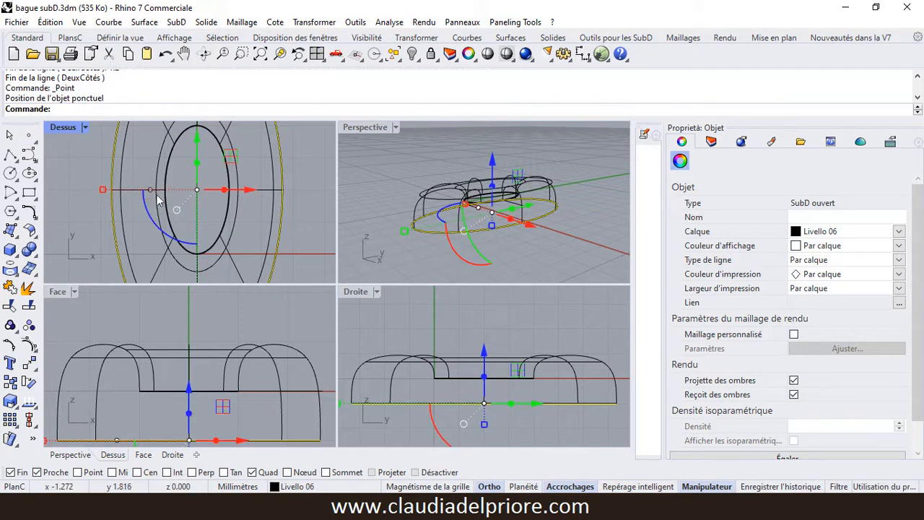
Step: Extrude the SubD's lower edge loop inward by scaling it in the Dessus view to the reference point
scroll(192, 189, down, 1)
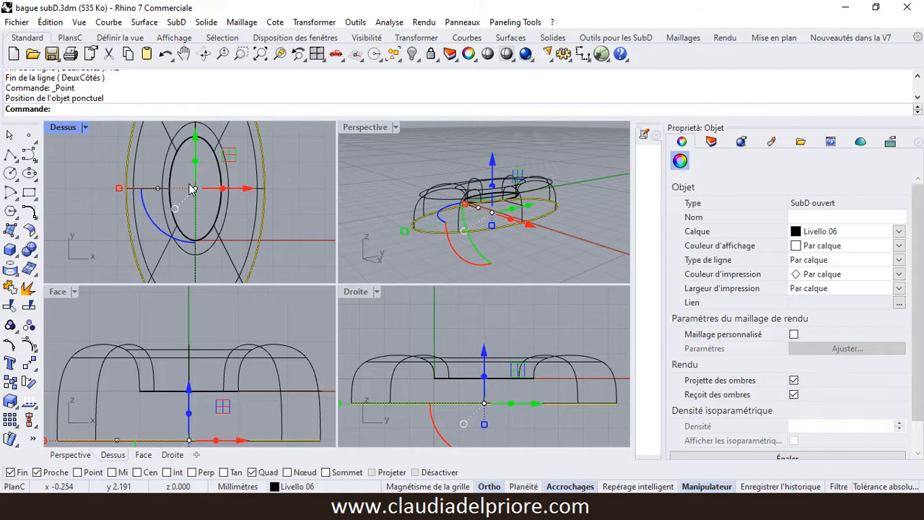
click(120, 190)
drag(121, 194, 155, 208)
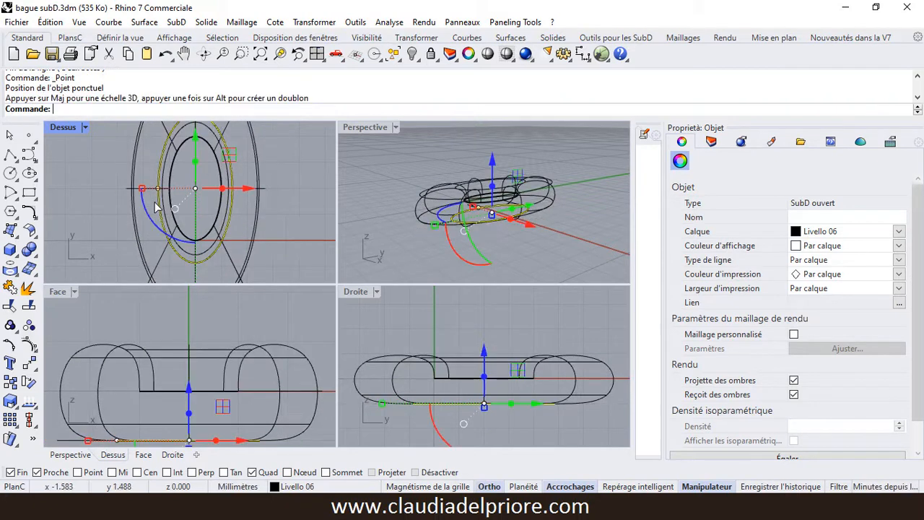
click(146, 178)
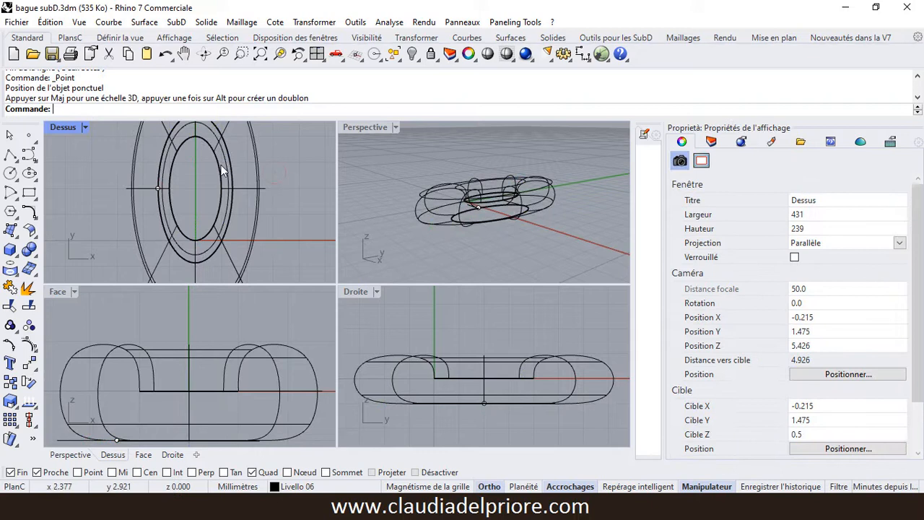
Step: Delete the reference point and all construction curves, keeping only the SubD
double_click(372, 128)
right_drag(314, 168, 338, 209)
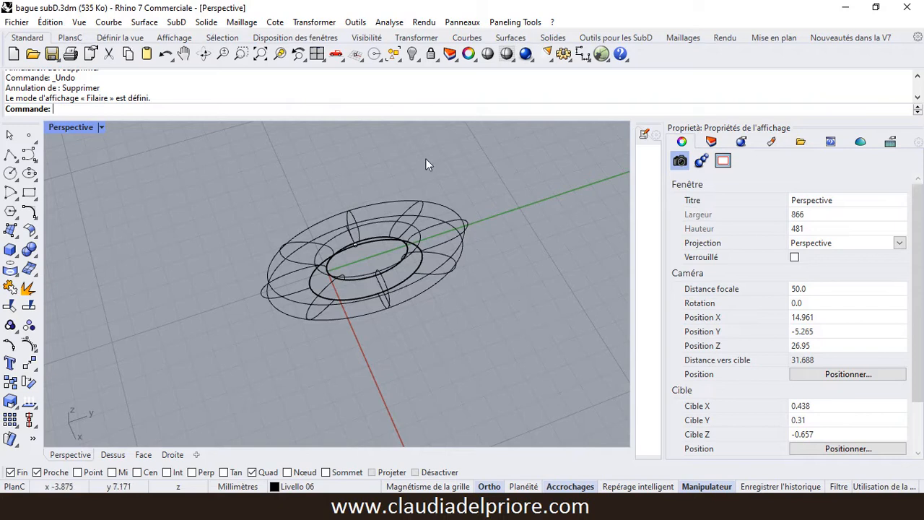
click(395, 57)
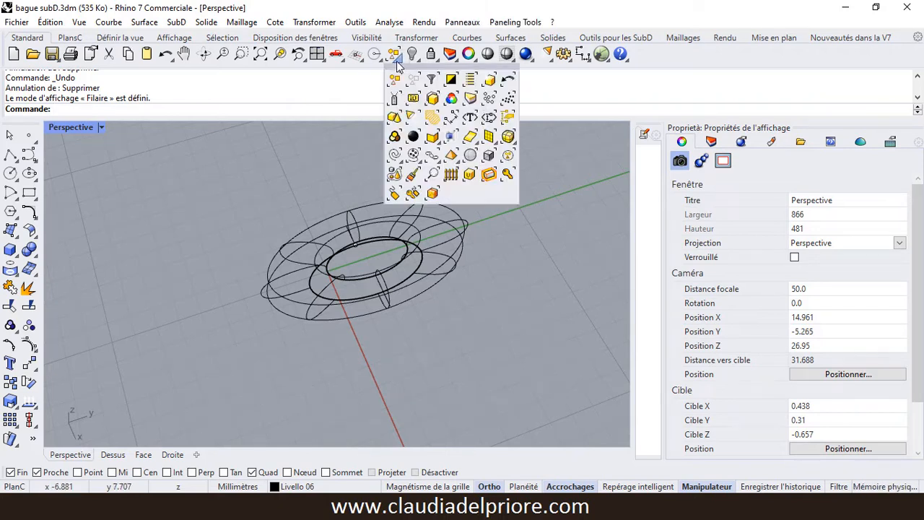
click(490, 99)
key(Delete)
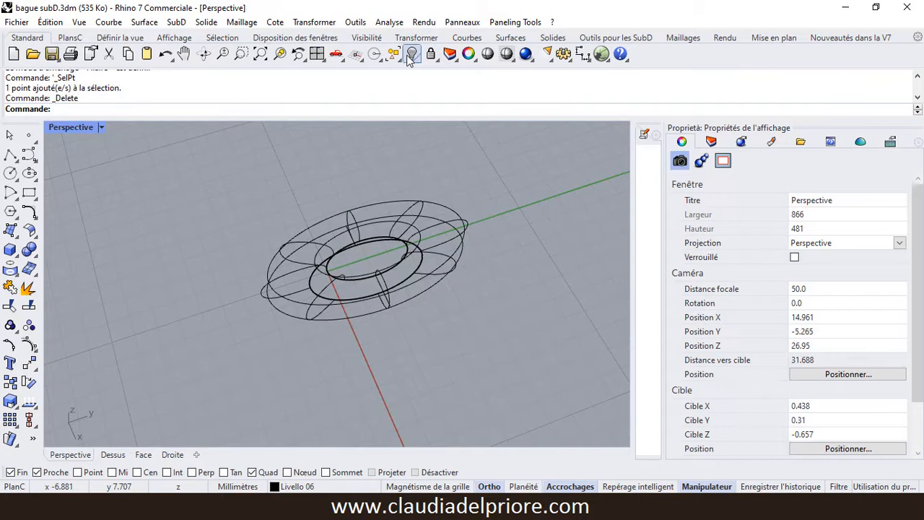
click(395, 55)
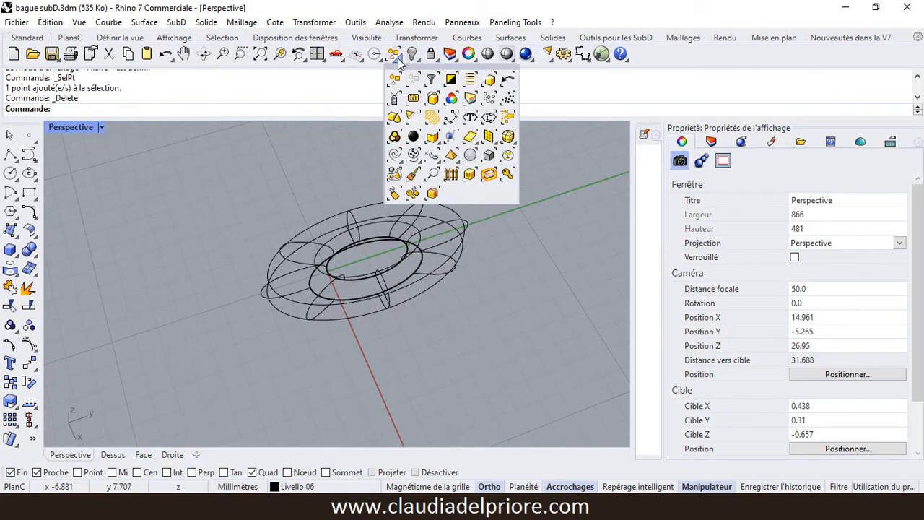
click(396, 156)
key(Delete)
Step: Set the Perspective view's display mode to Semi-transparent
scroll(416, 237, up, 4)
scroll(415, 237, up, 2)
right_drag(416, 275, 405, 235)
click(102, 127)
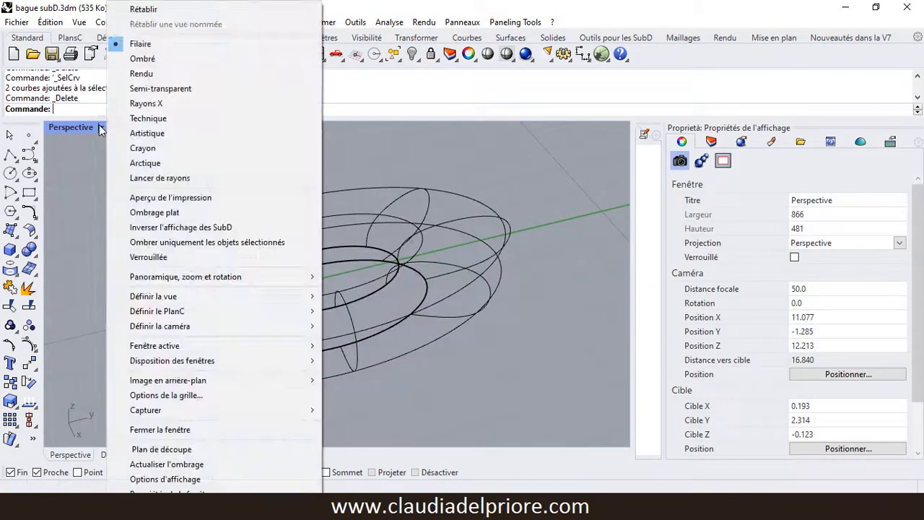
click(141, 89)
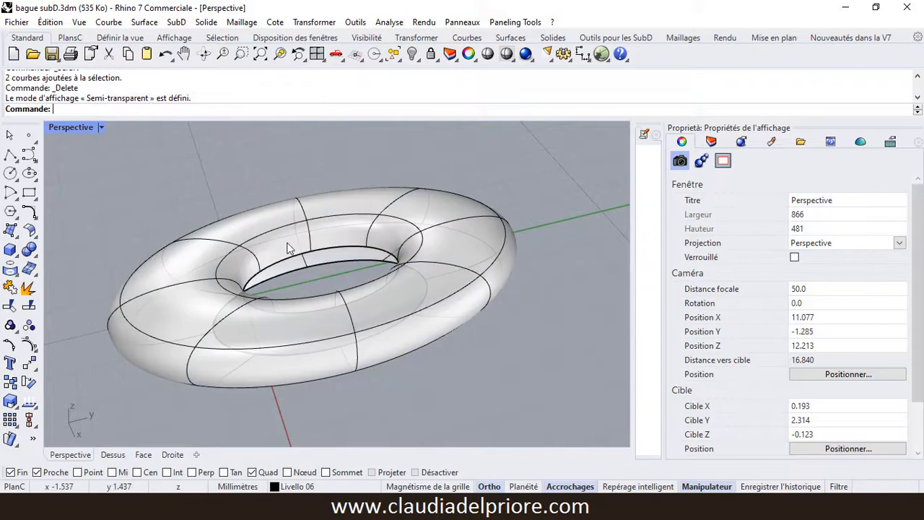
Step: Close the gap inside the ring with a one-segment joined SubD bridge between the two open inner edge loops
scroll(355, 256, up, 6)
right_drag(356, 256, 322, 267)
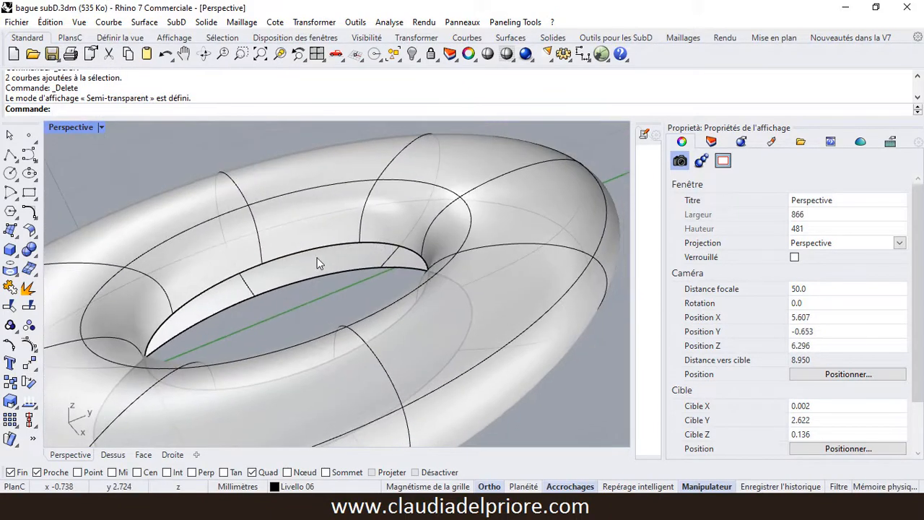
click(633, 42)
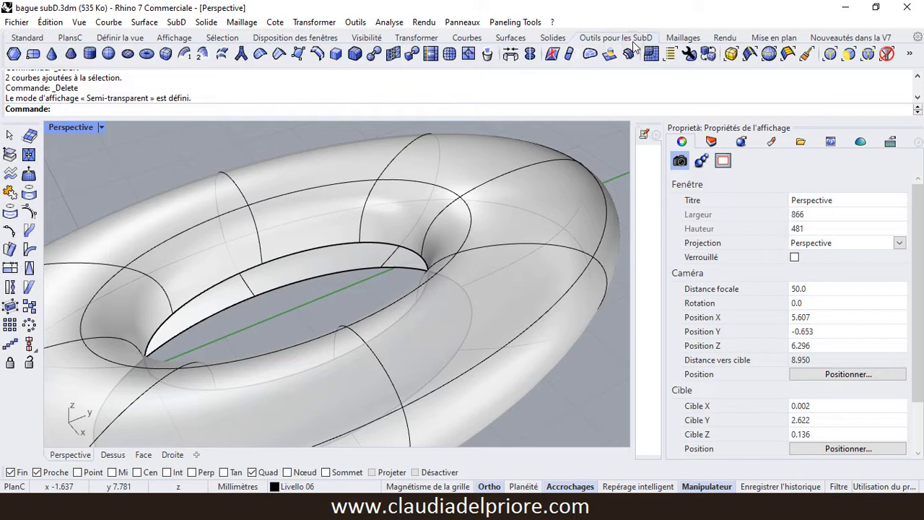
click(511, 56)
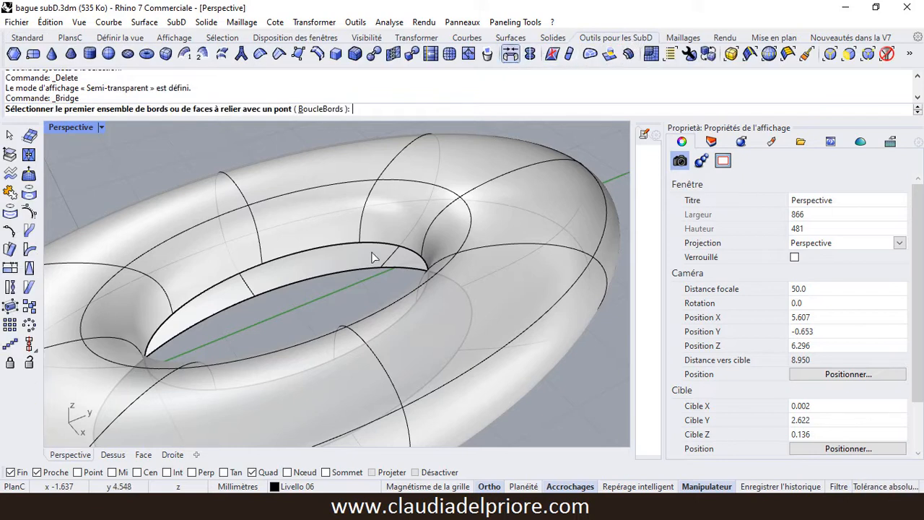
click(312, 255)
key(Return)
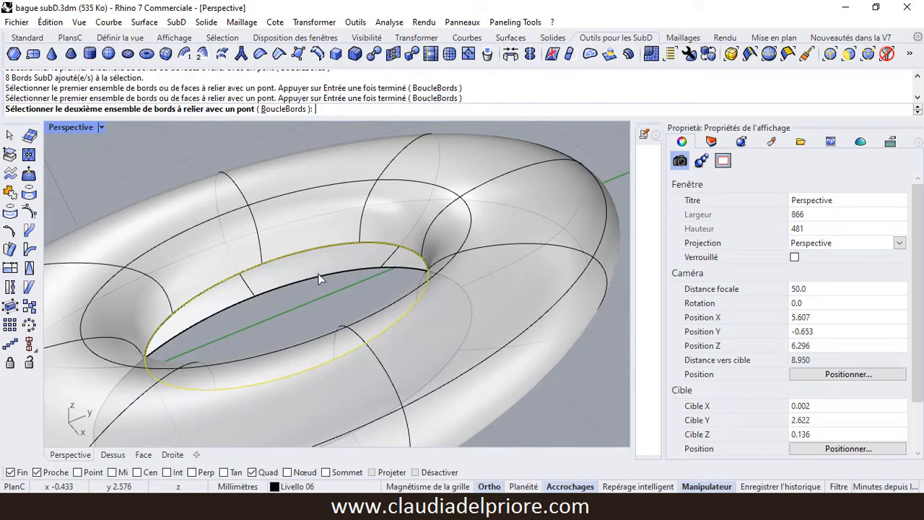
click(319, 276)
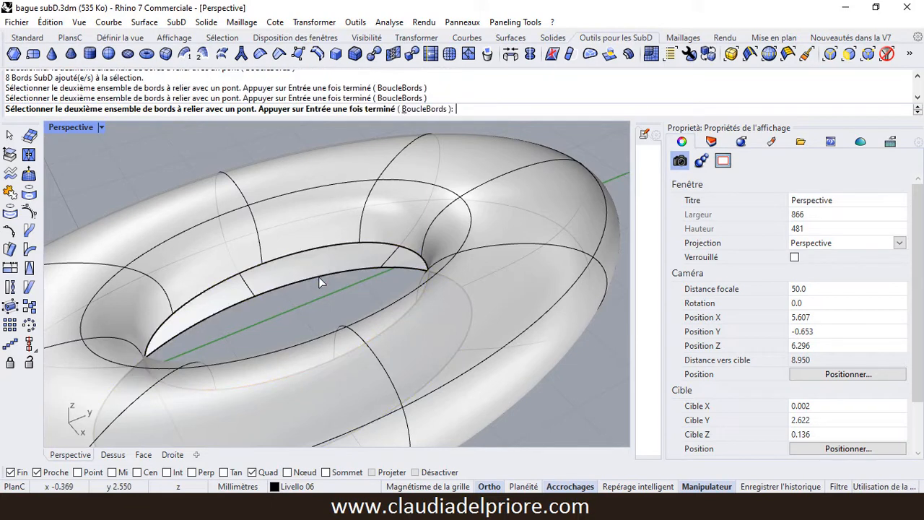
key(Return)
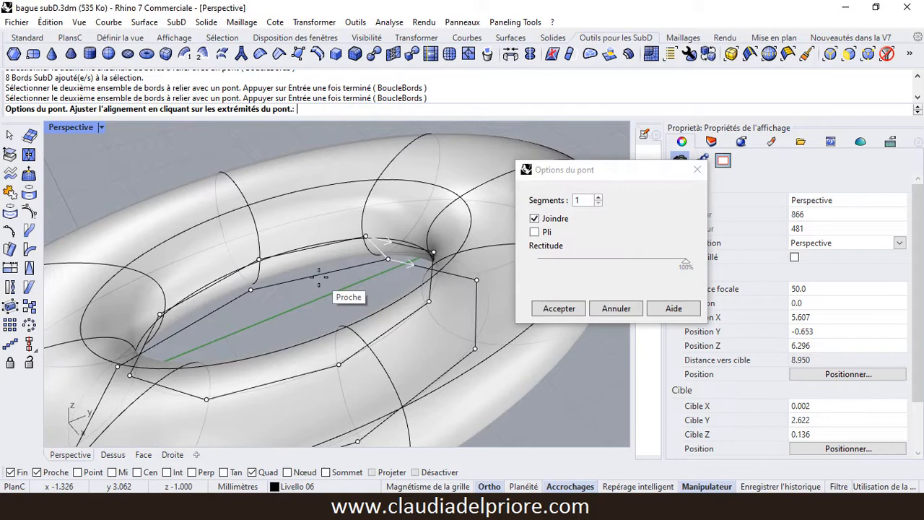
right_drag(337, 280, 318, 254)
click(563, 307)
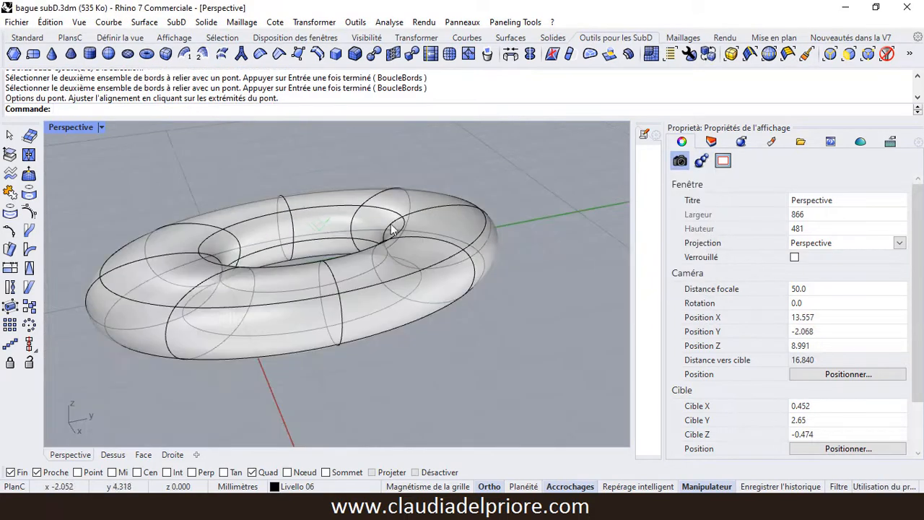
Step: Move the SubD's outermost side edge at the positive Y end outward along the Y axis
click(458, 218)
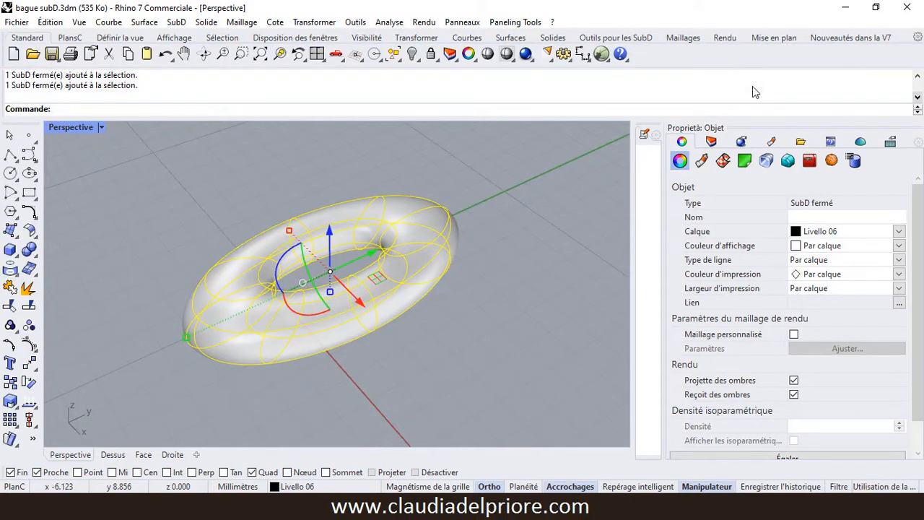
right_drag(540, 197, 473, 190)
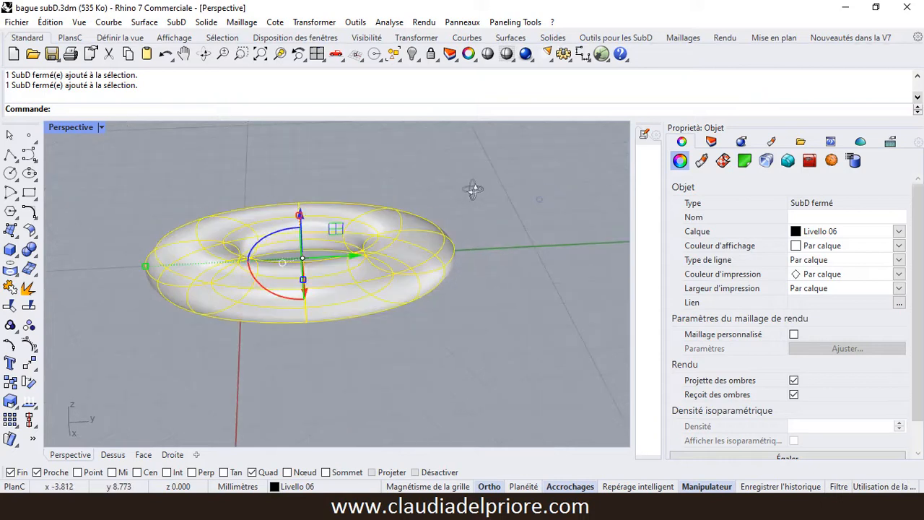
click(496, 309)
scroll(497, 309, up, 4)
right_drag(509, 282, 398, 207)
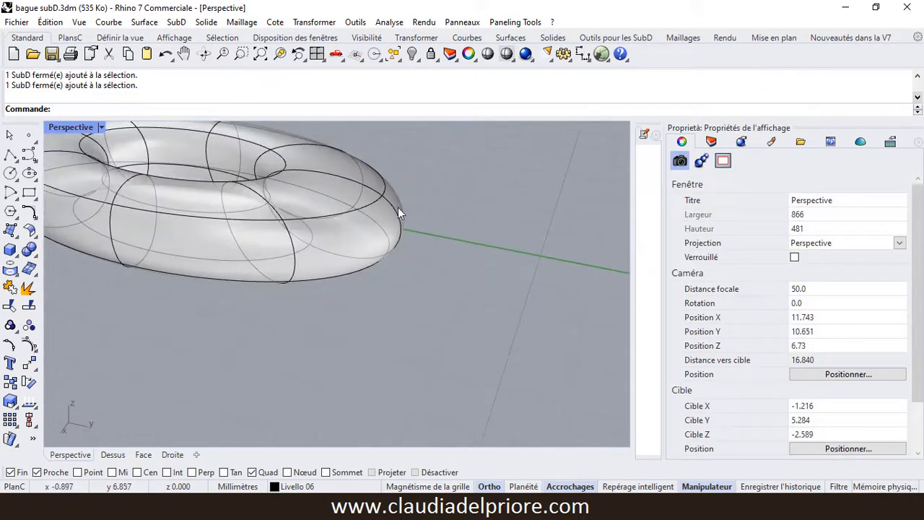
scroll(395, 209, up, 3)
ctrl+shift+click(393, 211)
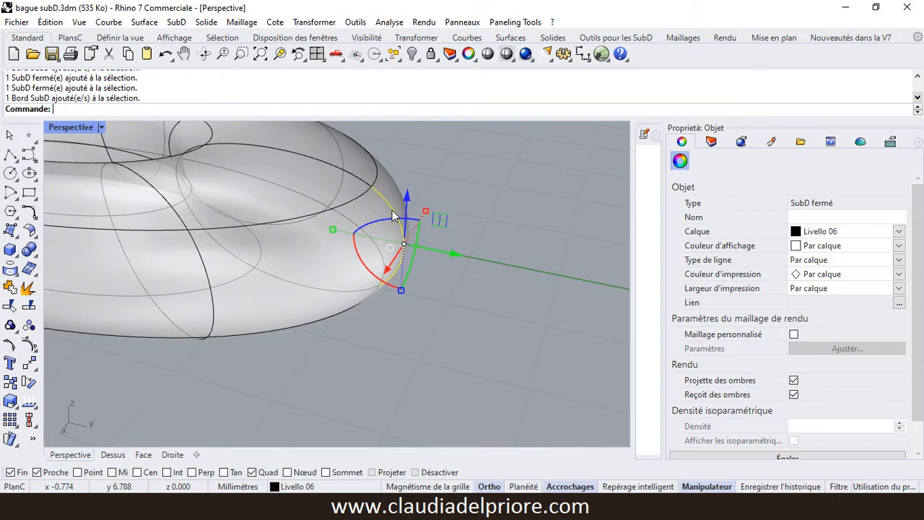
click(455, 257)
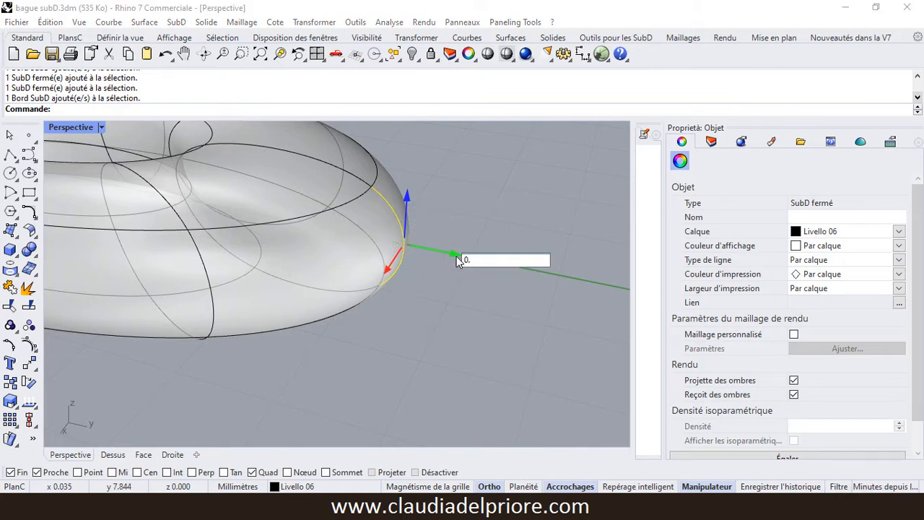
key(Return)
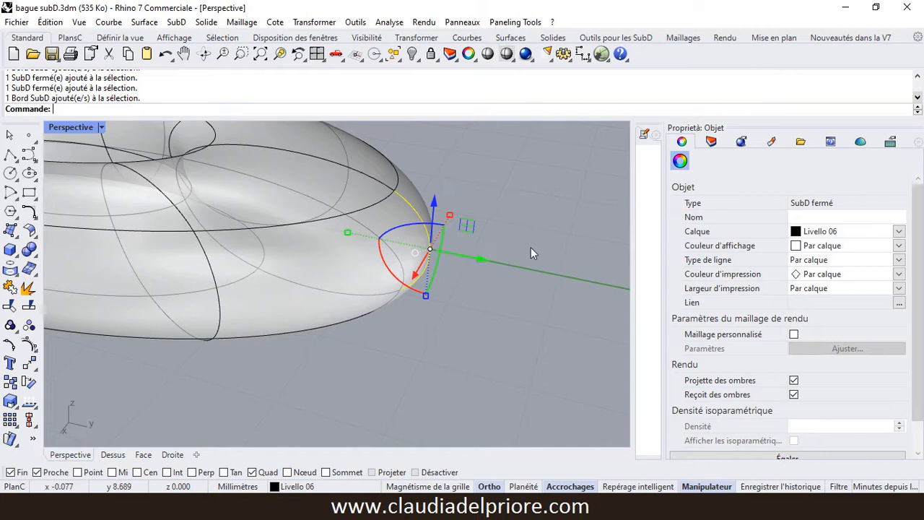
right_drag(531, 247, 511, 206)
click(511, 205)
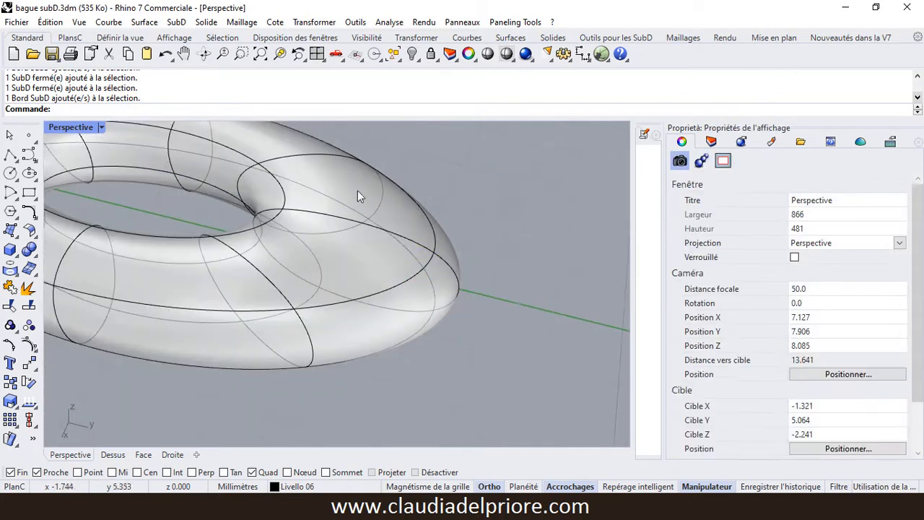
Step: Move the two adjacent upper faces at the ring's positive Y end 0.5 mm upward along the Z axis
scroll(346, 195, up, 2)
ctrl+shift+click(338, 192)
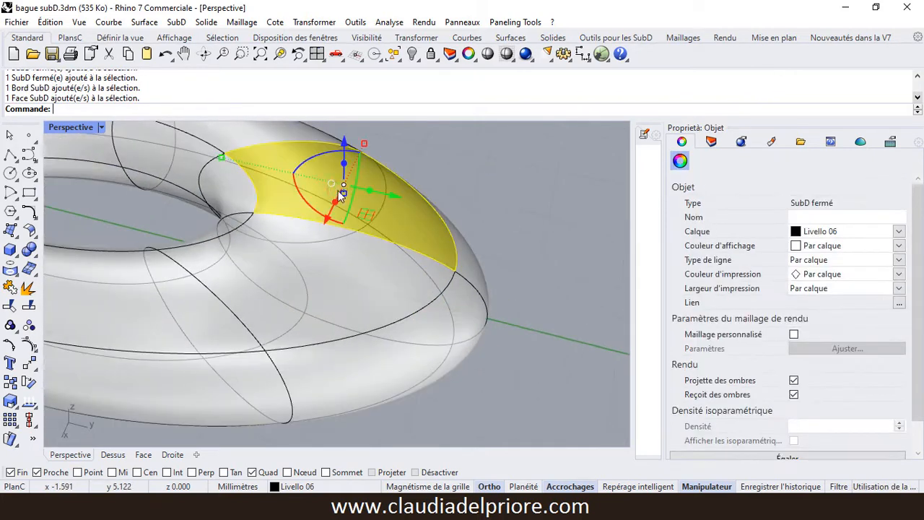
ctrl+shift+click(373, 282)
right_drag(392, 320, 498, 208)
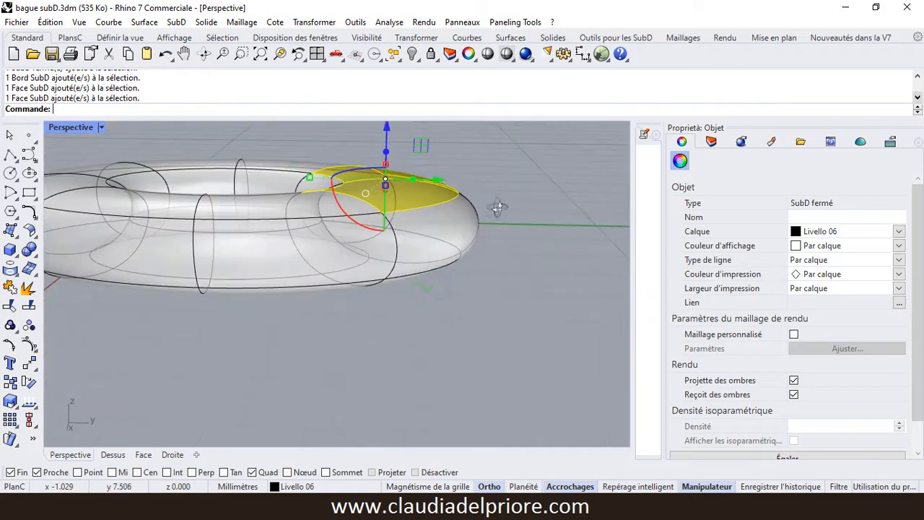
click(387, 129)
text(0.5)
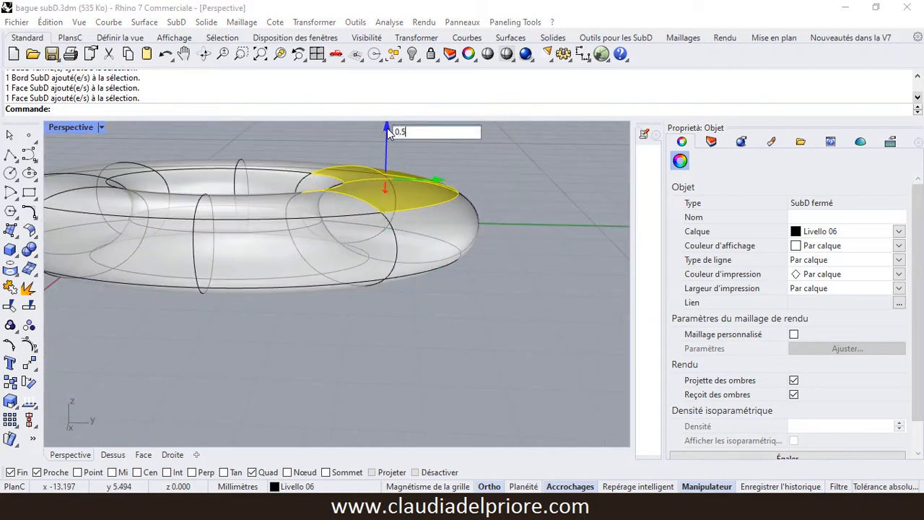
key(Return)
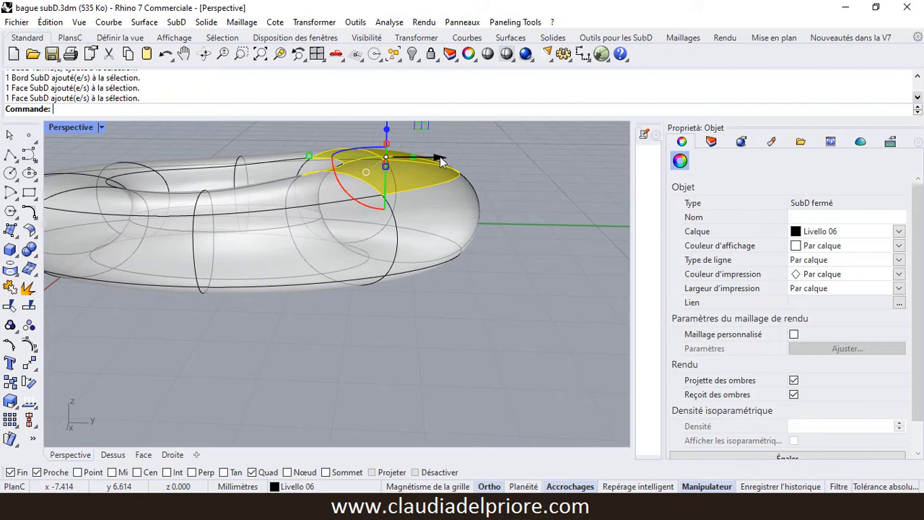
Step: Rotate the two raised upper faces at the positive Y end by 30 degrees about the X axis
right_drag(426, 161, 477, 179)
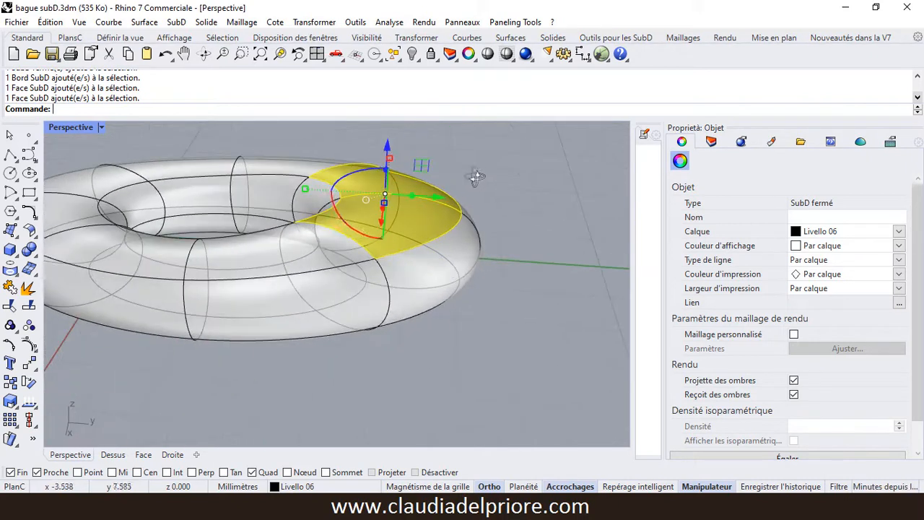
click(355, 232)
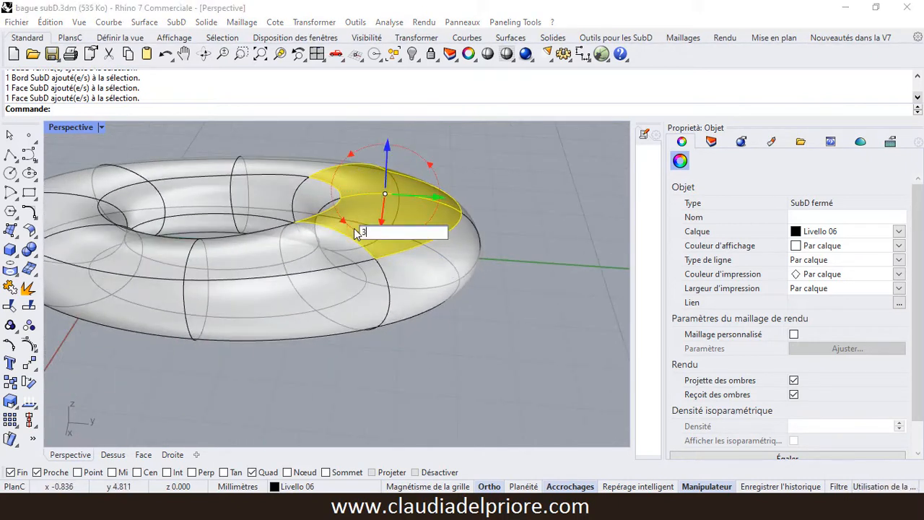
text(30)
key(Return)
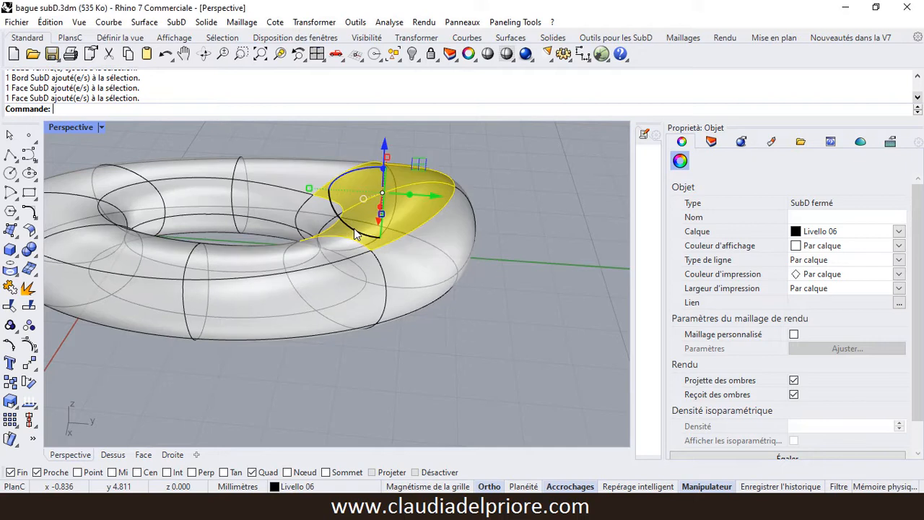
scroll(433, 217, down, 3)
click(539, 206)
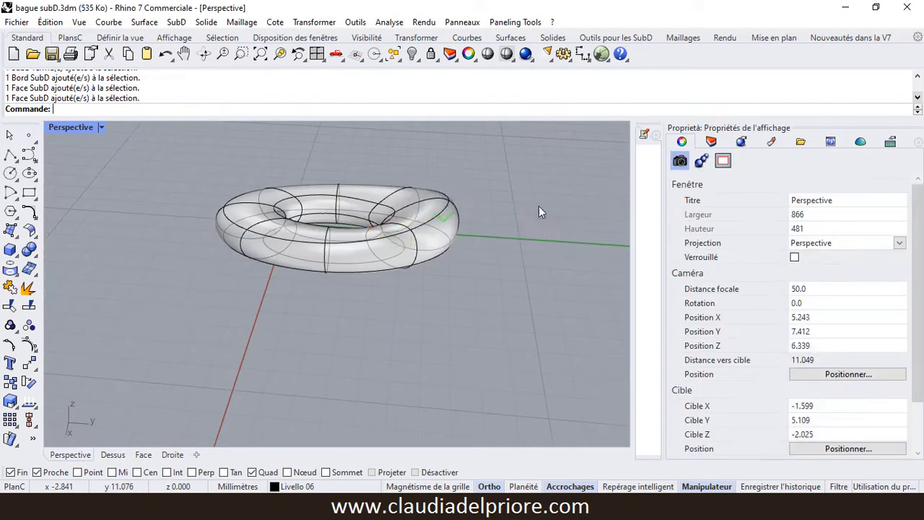
Step: In the Top view, move the whole SubD petal in the positive Y direction so it sits clear of the origin
right_drag(191, 301, 346, 339)
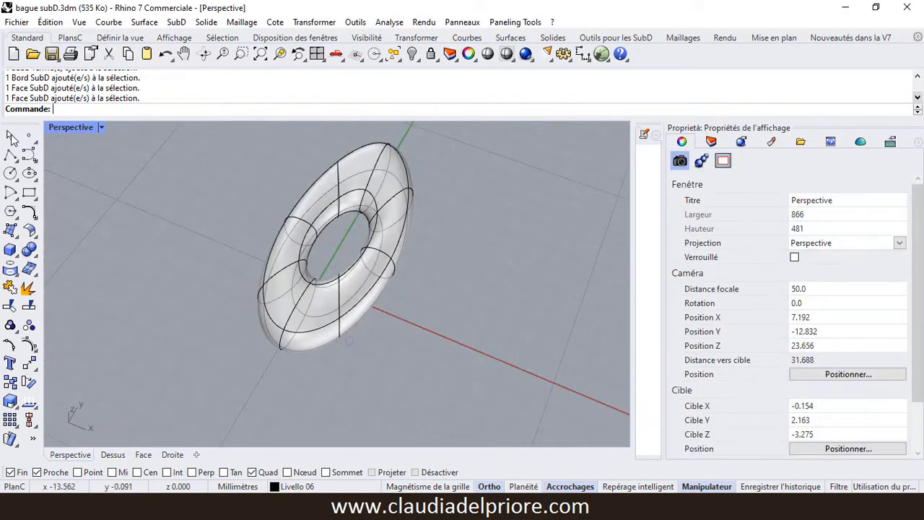
double_click(62, 127)
click(90, 159)
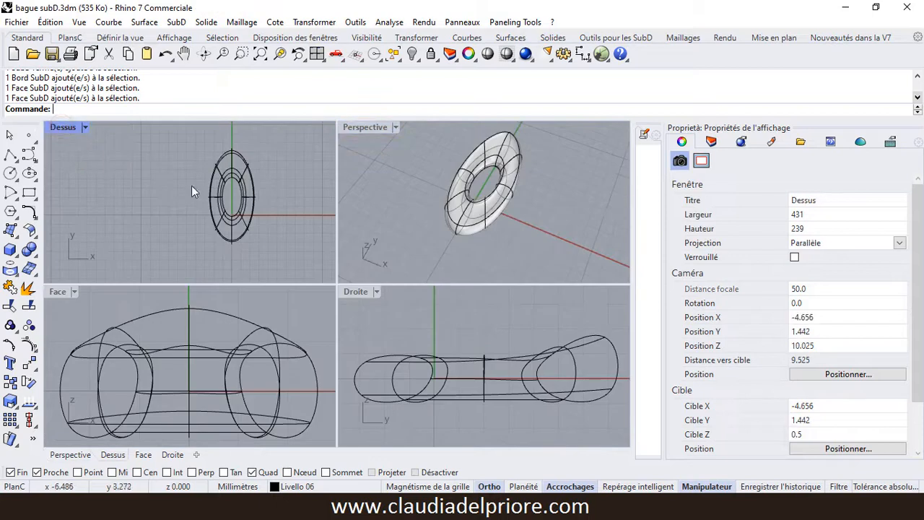
double_click(65, 128)
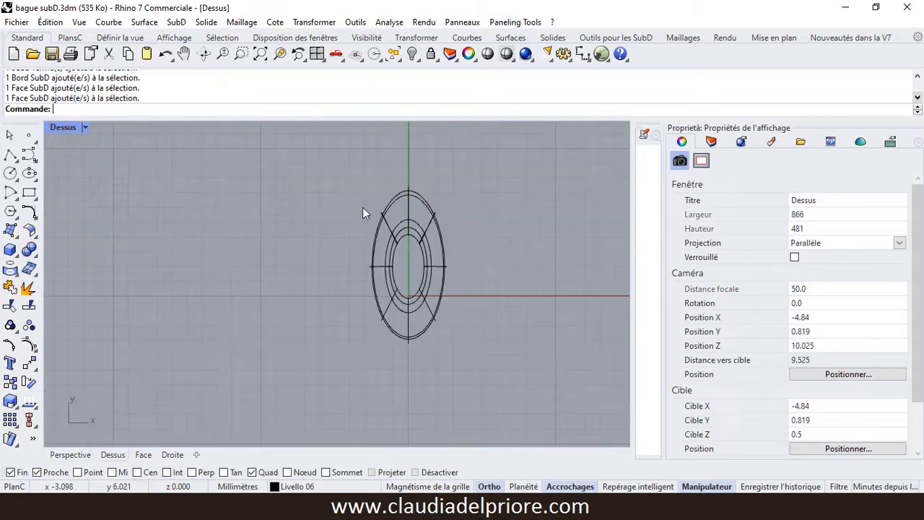
click(411, 207)
right_drag(457, 213, 402, 217)
click(353, 215)
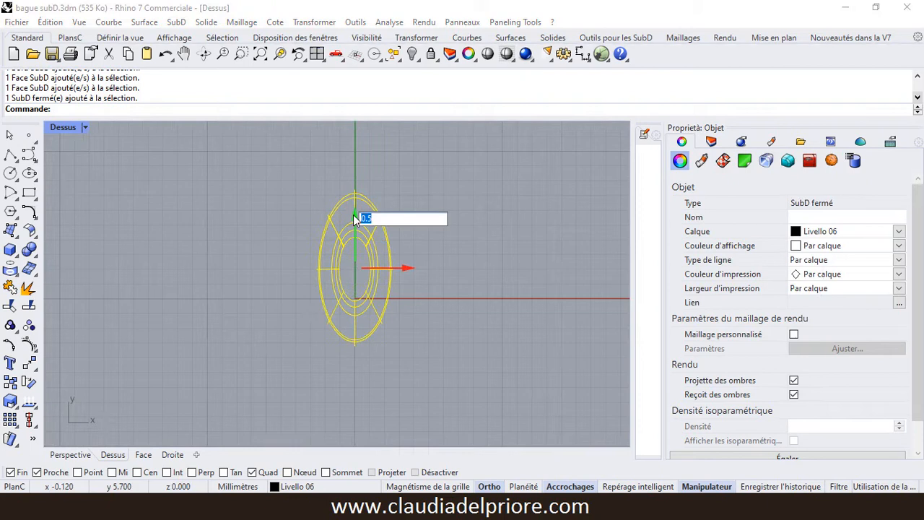
key(Return)
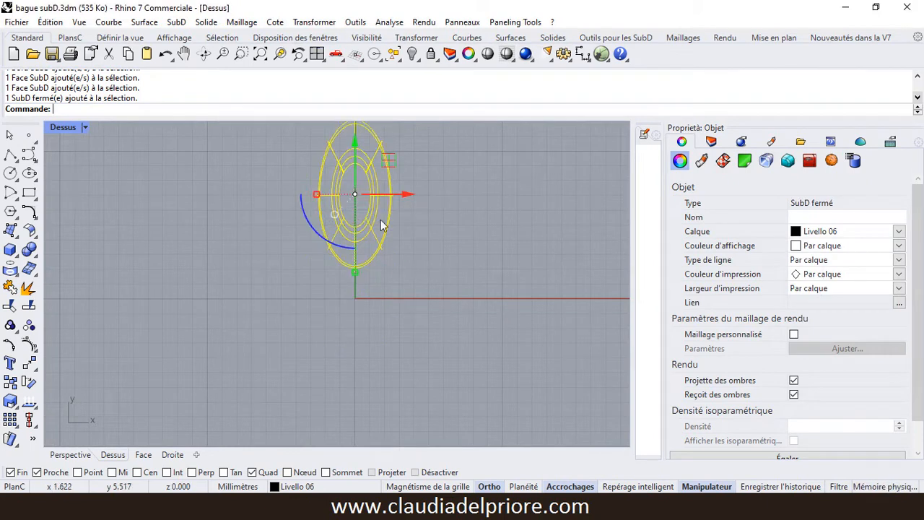
Step: Rotate the petal 45 degrees about the origin in the Top view, without copying it
right_drag(462, 195, 462, 239)
click(315, 22)
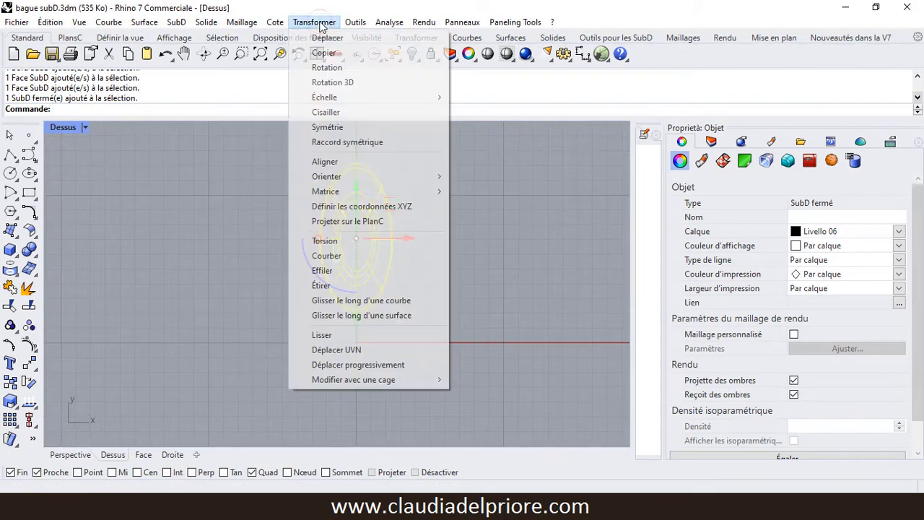
click(329, 67)
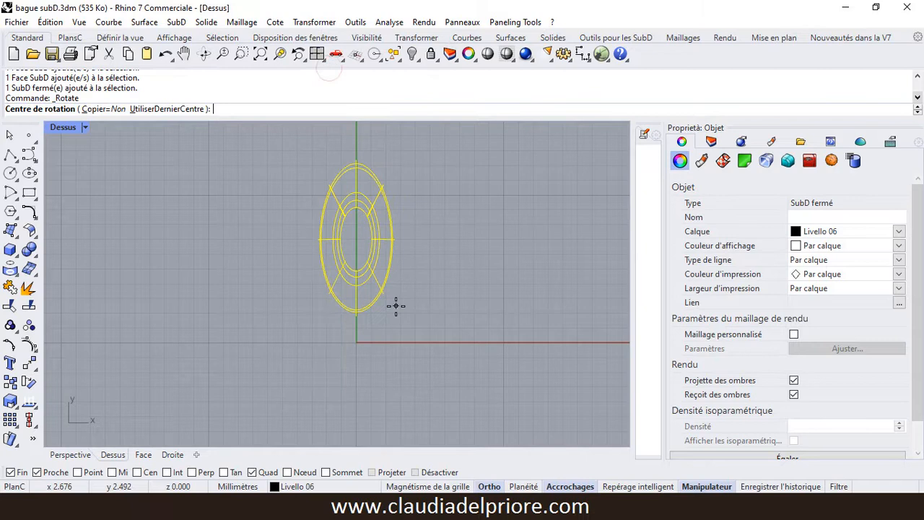
text(0)
key(Return)
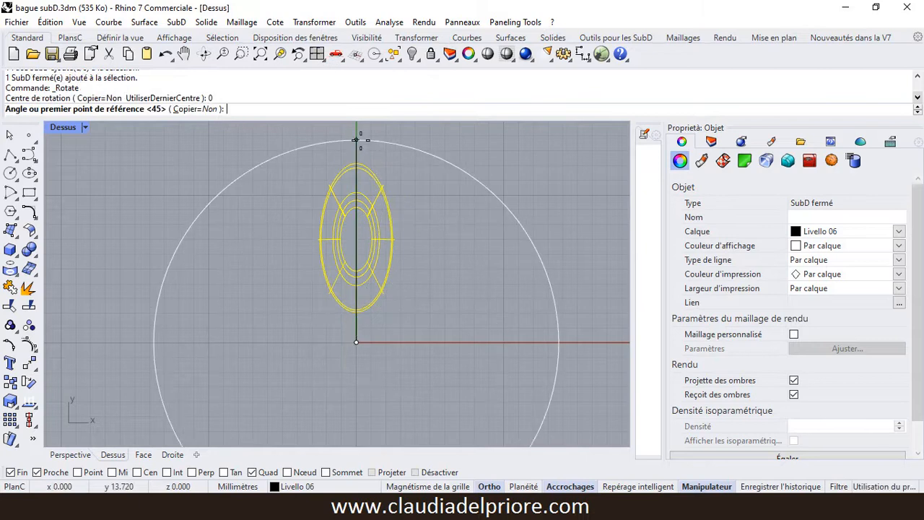
click(357, 138)
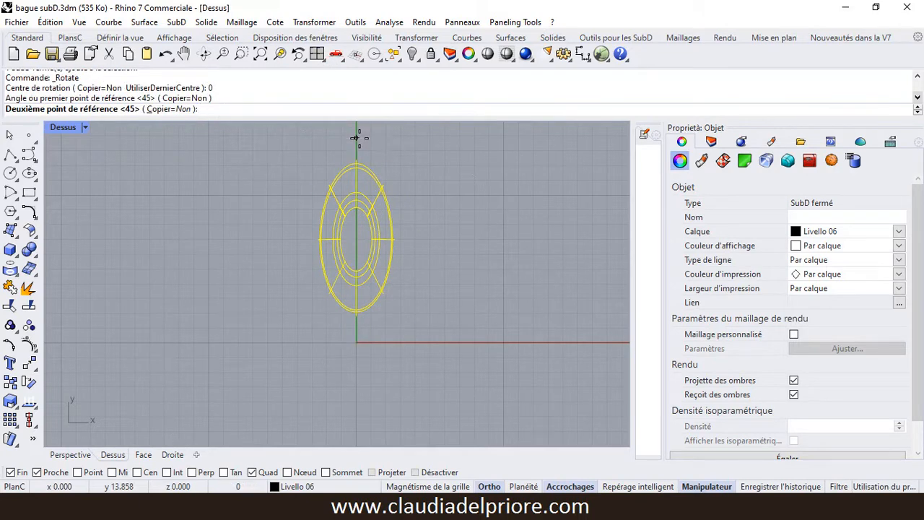
text(45)
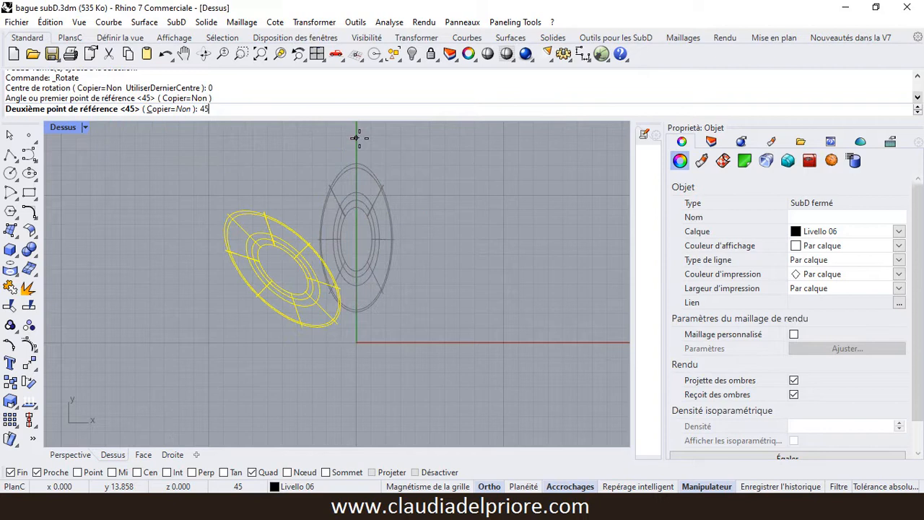
key(Return)
click(383, 151)
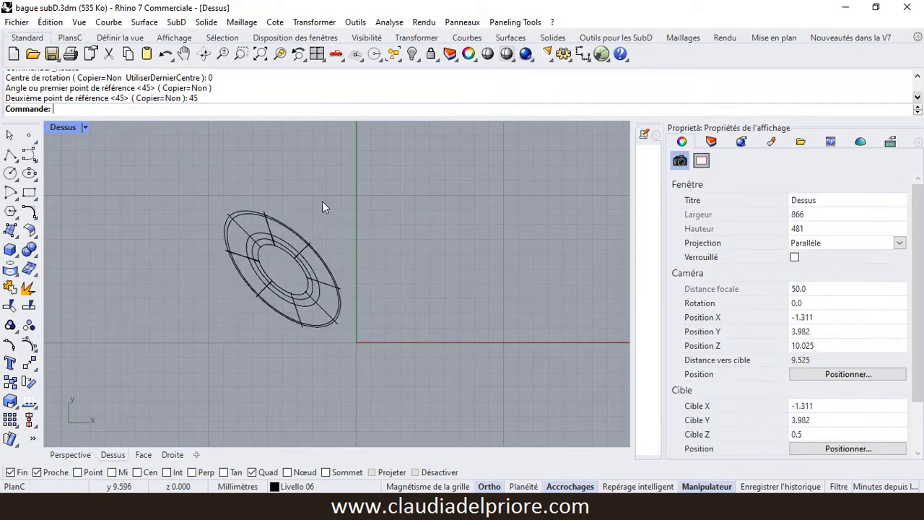
Step: Create a polar array of the petal around the origin with 4 items over 360 degrees
scroll(324, 203, down, 2)
right_drag(366, 319, 358, 294)
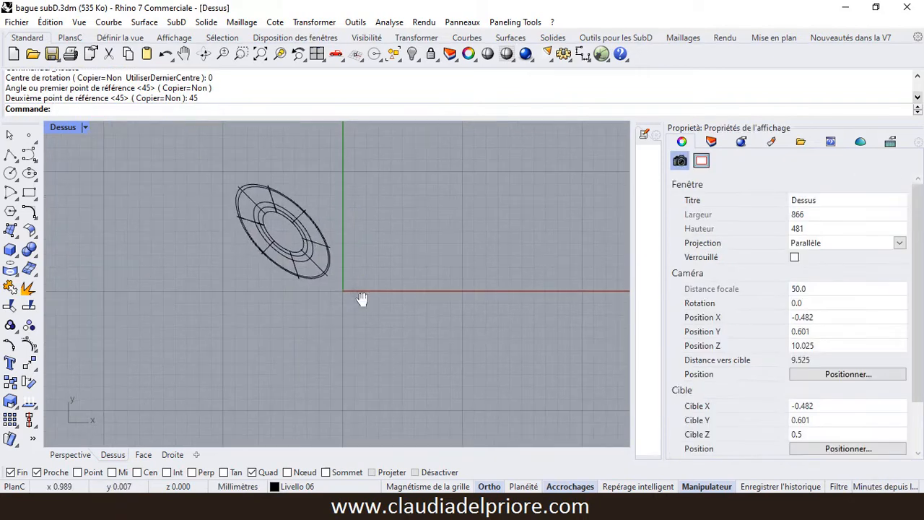
click(326, 23)
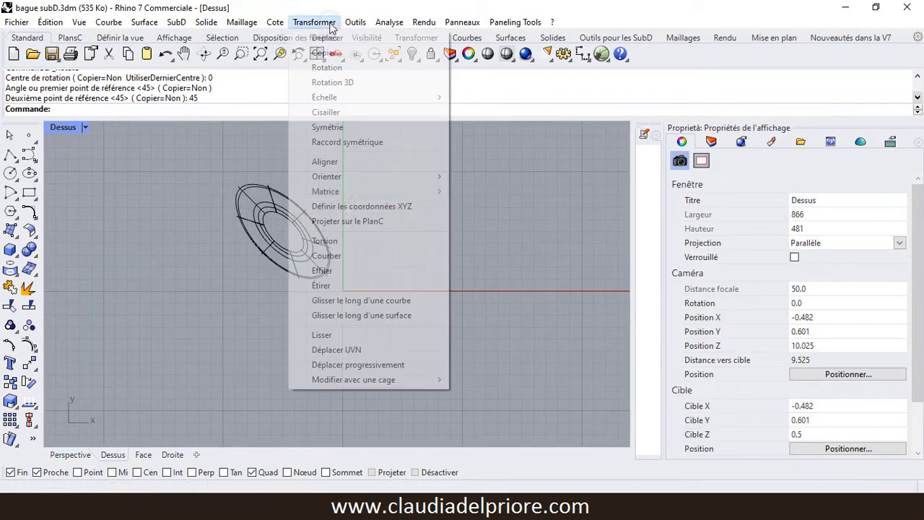
mouse_move(388, 192)
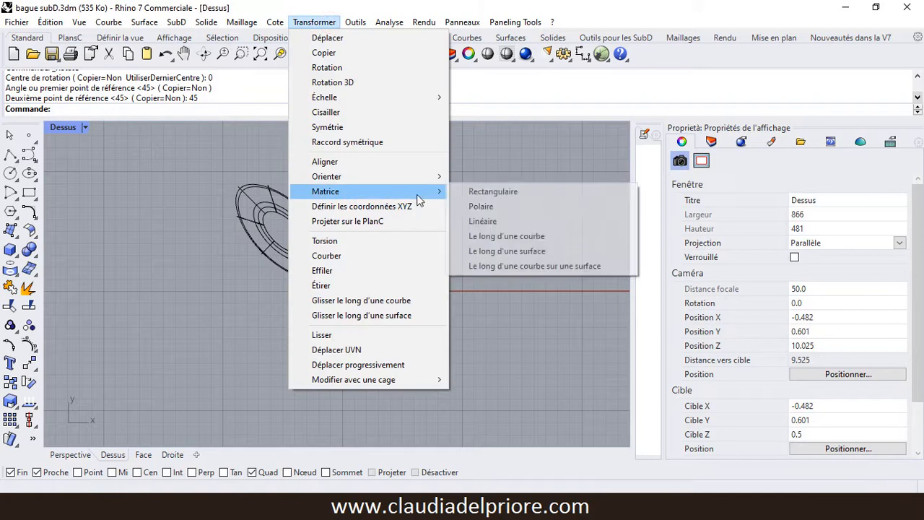
click(477, 206)
click(308, 212)
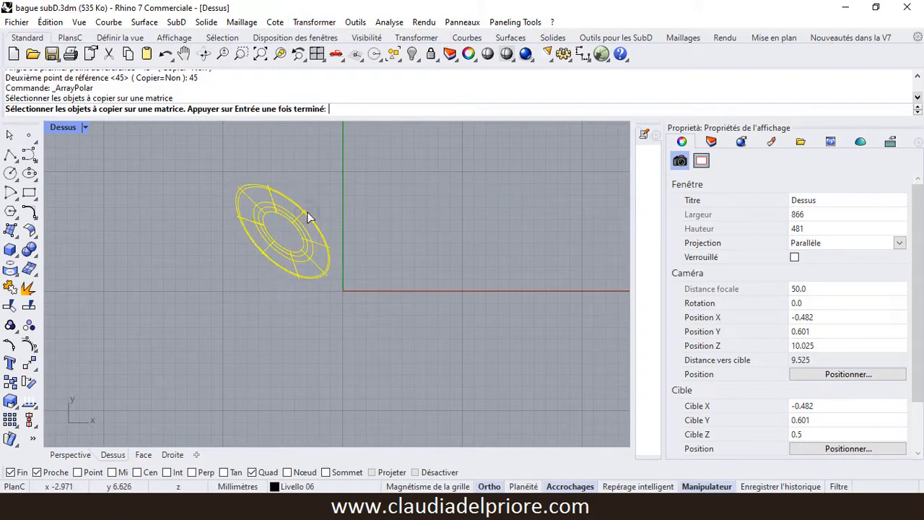
key(Return)
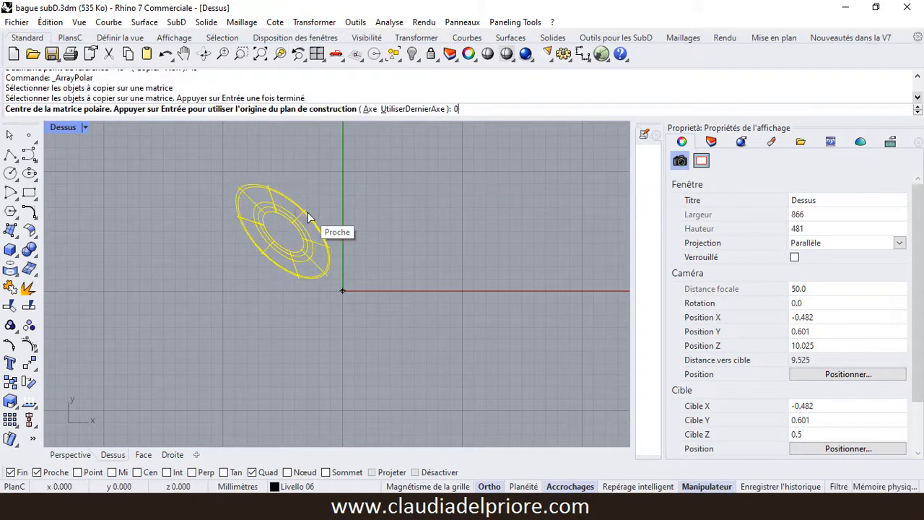
text(0)
key(Return)
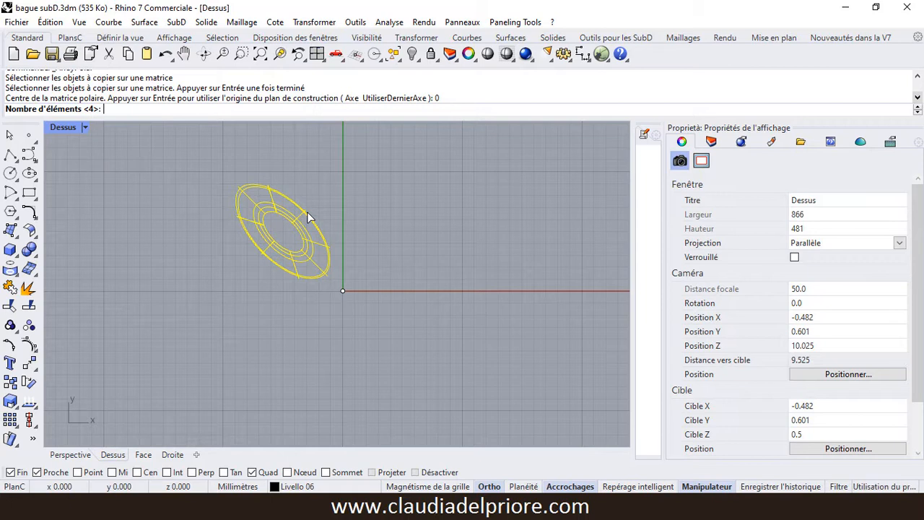
text(4)
key(Return)
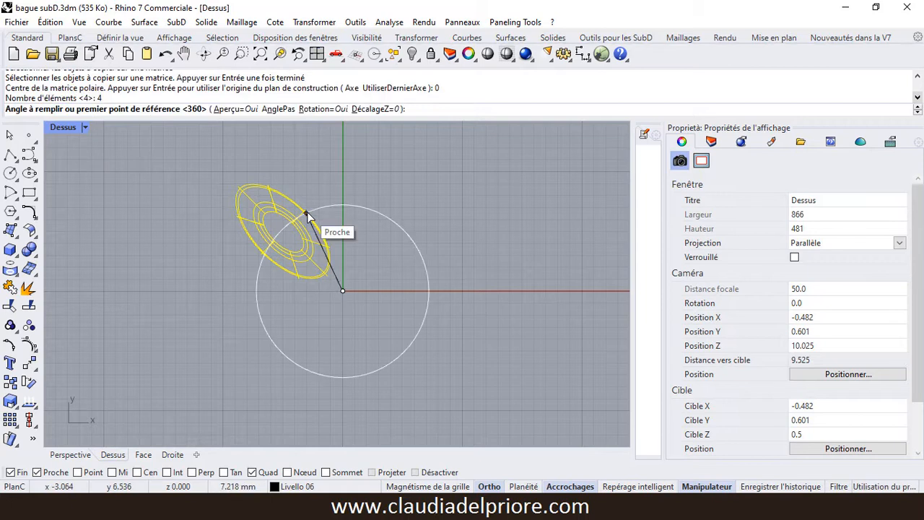
key(Return)
key(Return)
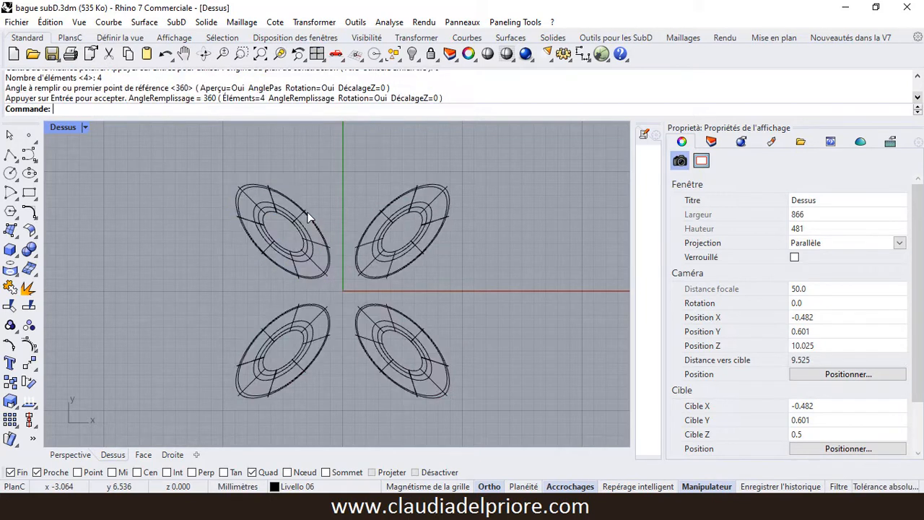
Step: Bridge the inner end faces of the two negative-Y petals with 1 segment, joined, at 100% straightness
scroll(334, 192, down, 1)
scroll(334, 190, down, 1)
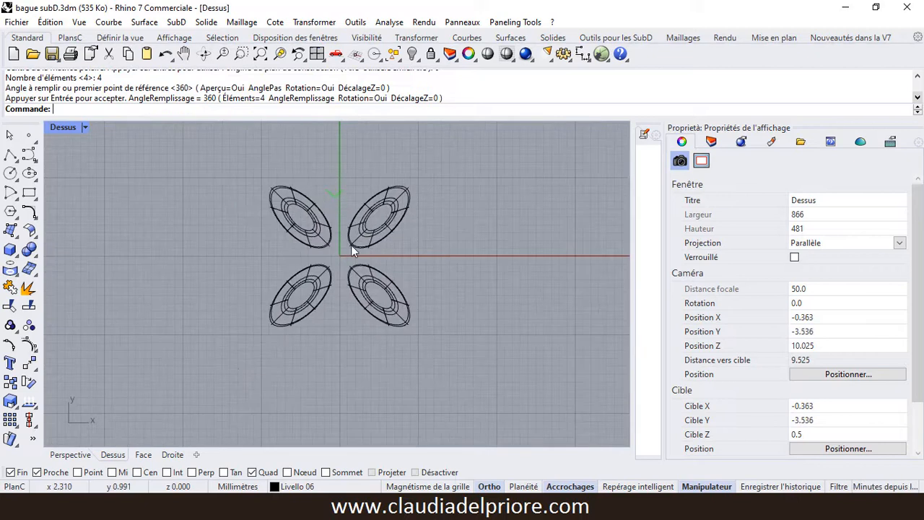
double_click(71, 128)
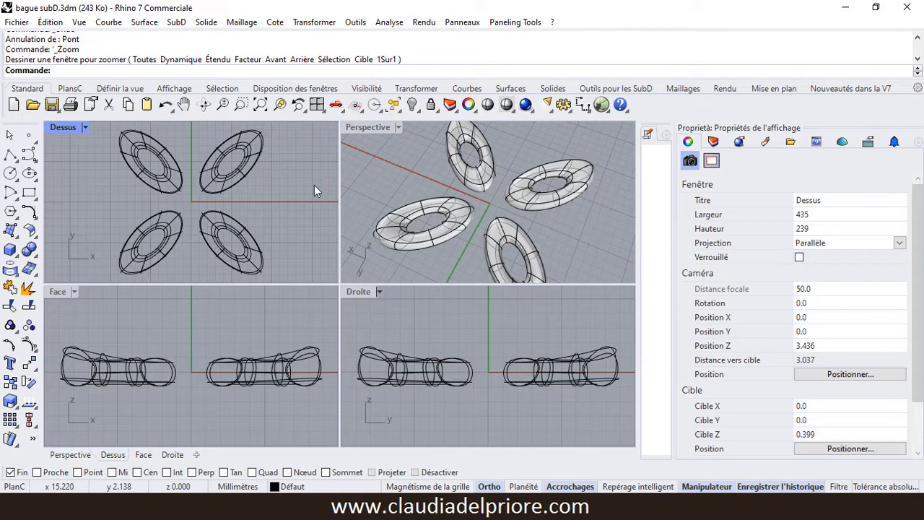
double_click(373, 131)
scroll(377, 234, up, 3)
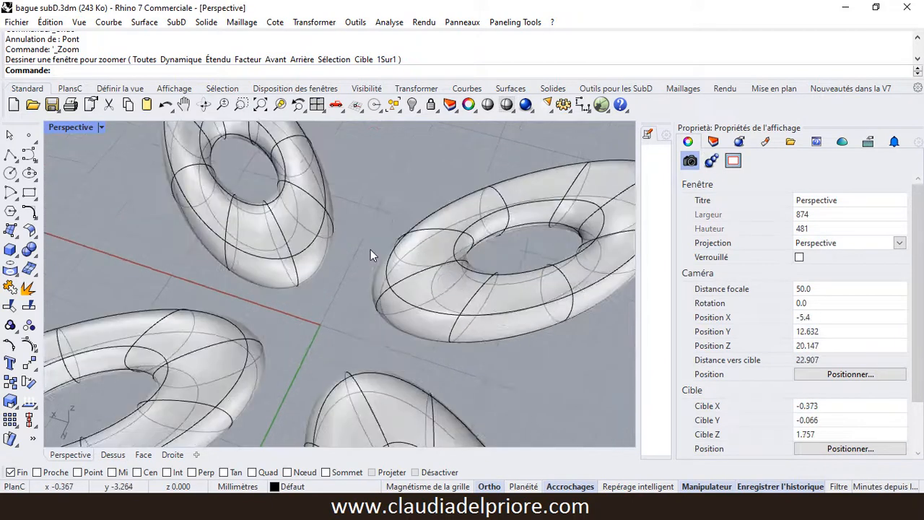
right_drag(434, 289, 452, 278)
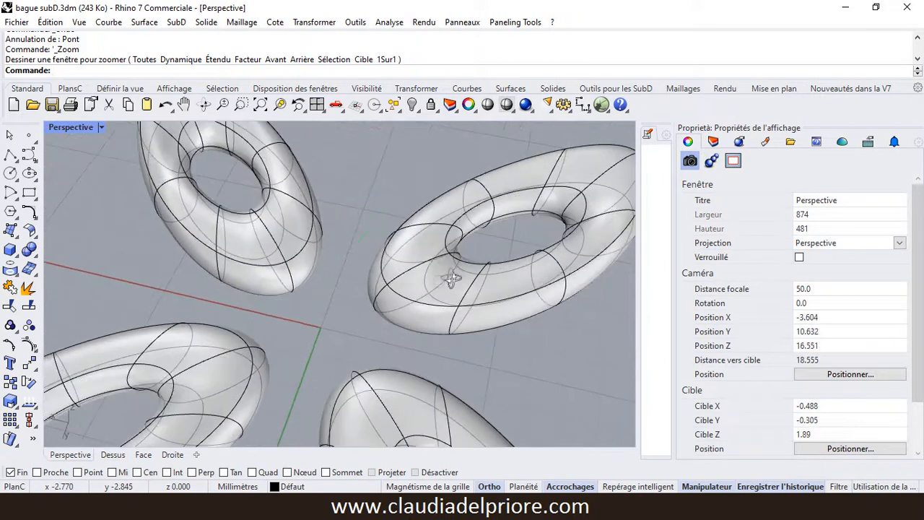
click(632, 94)
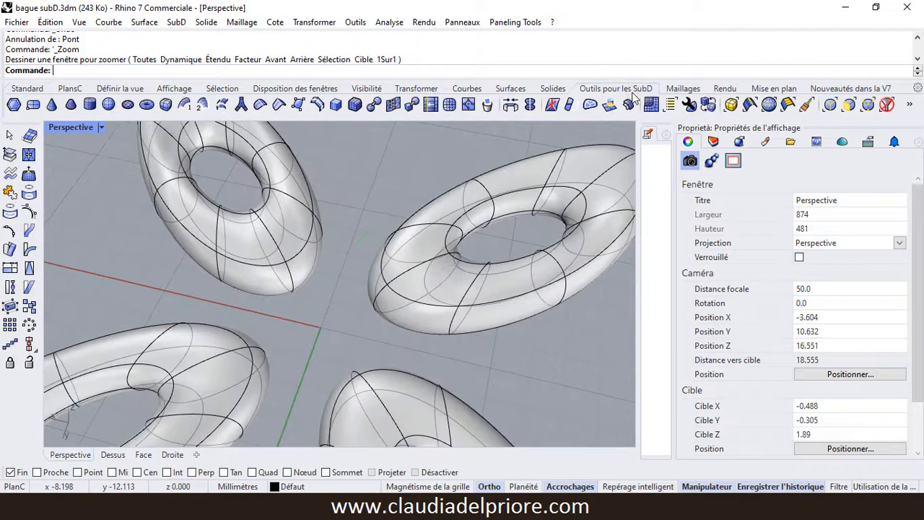
click(510, 105)
right_drag(359, 266, 391, 254)
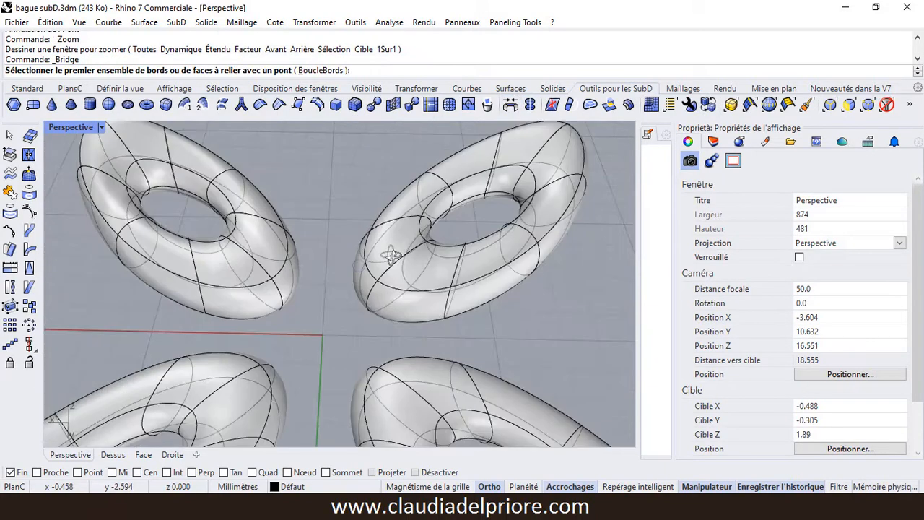
scroll(301, 283, up, 4)
right_drag(304, 304, 299, 285)
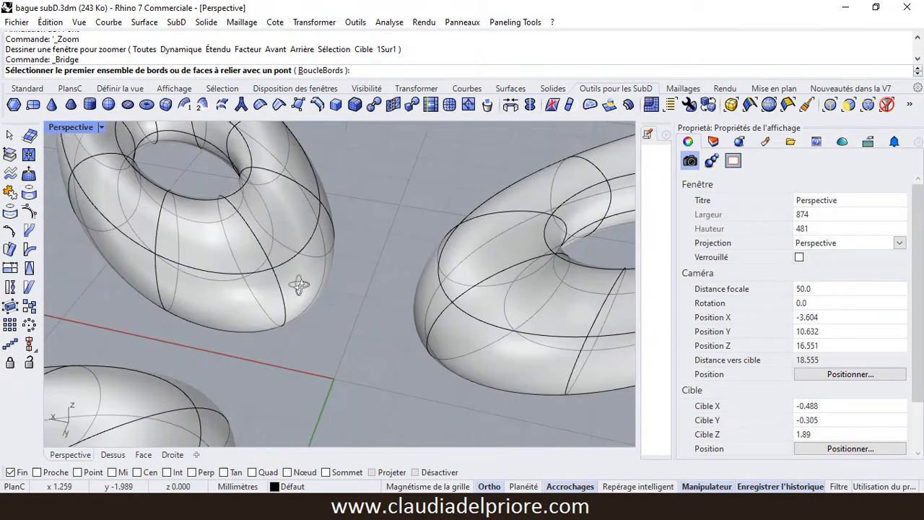
click(303, 297)
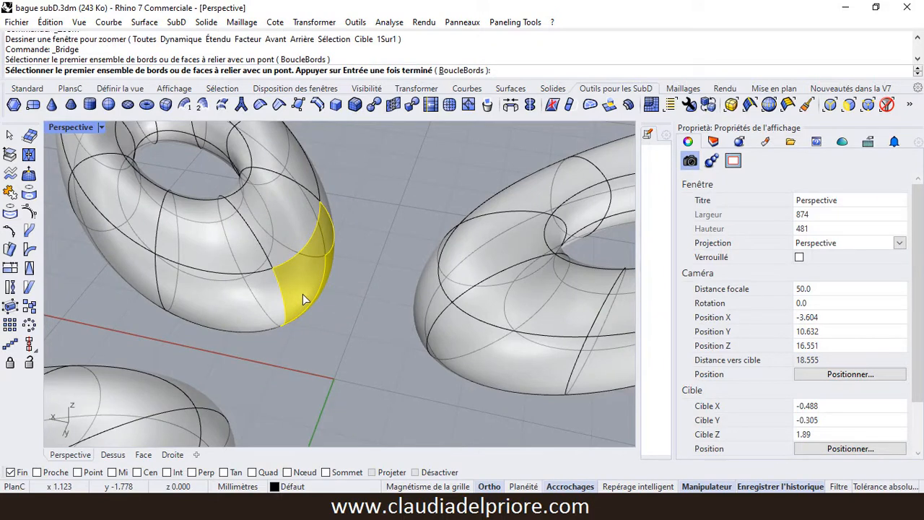
key(Return)
right_drag(345, 319, 343, 351)
click(350, 314)
key(Return)
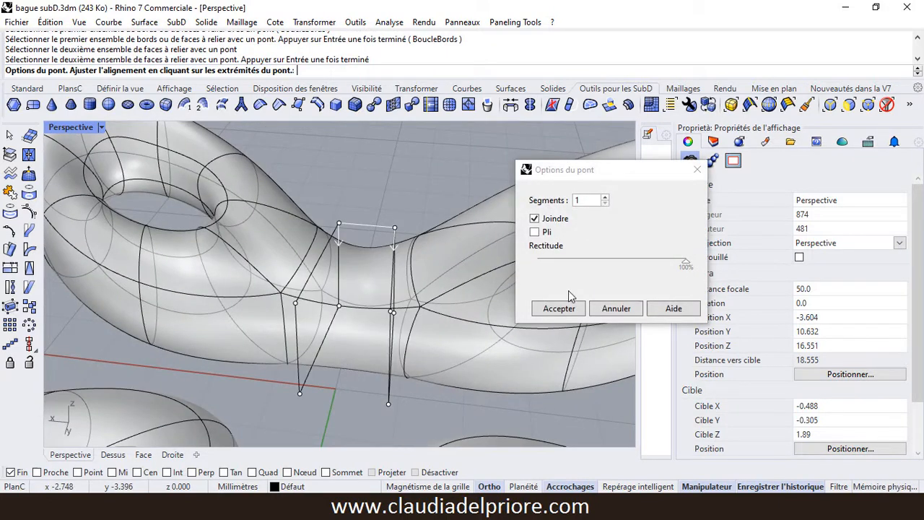
click(561, 309)
Step: Bridge the facing inner faces of the two positive-X petals, accepting the default bridge options
scroll(311, 223, down, 8)
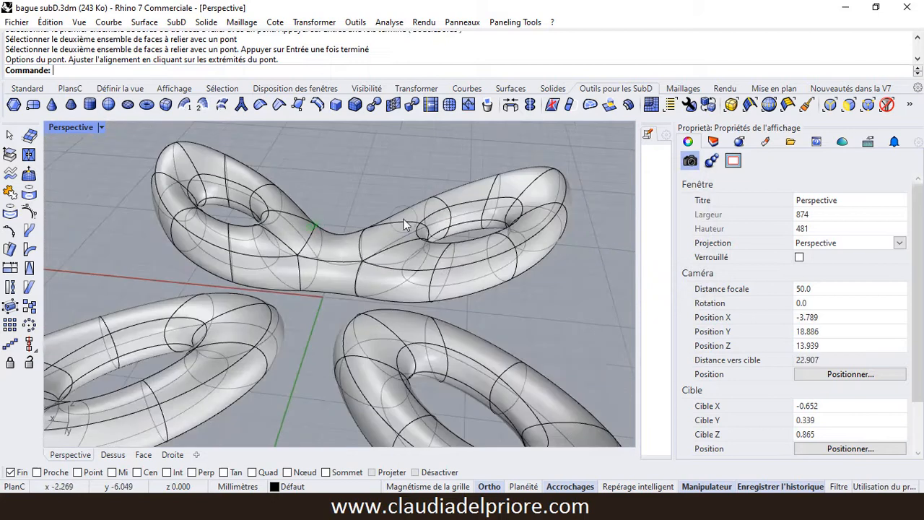
right_drag(403, 219, 255, 246)
scroll(307, 249, up, 6)
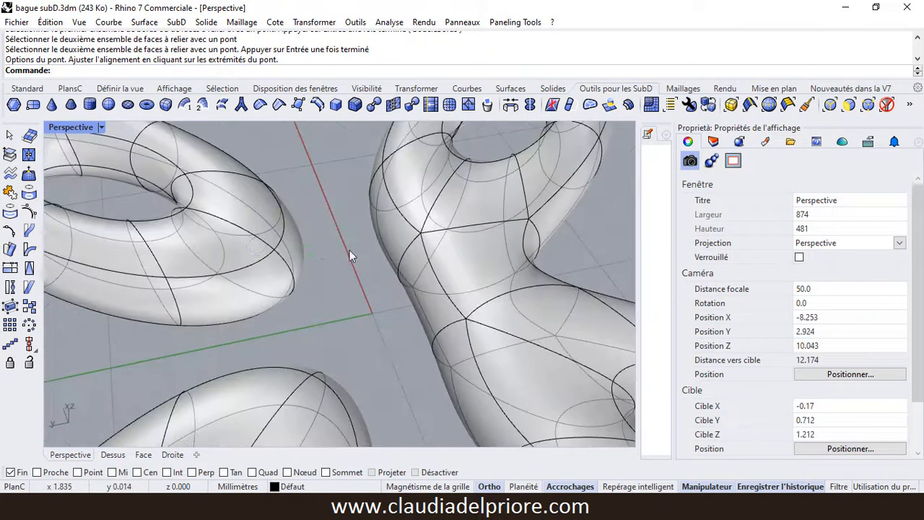
right_drag(335, 255, 396, 230)
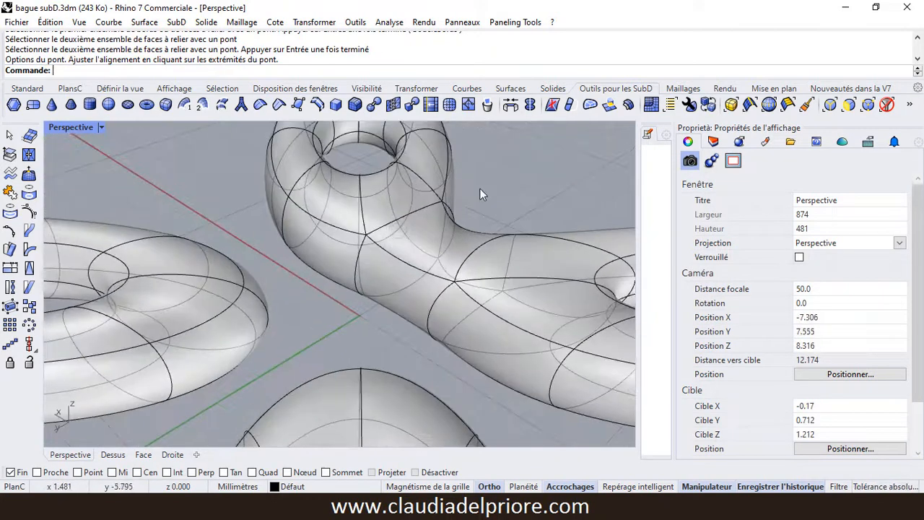
click(511, 105)
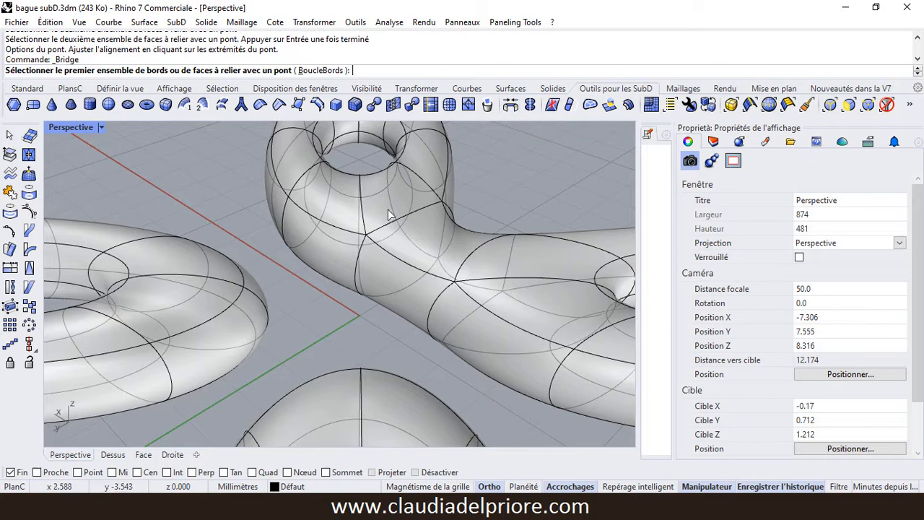
click(330, 260)
right_drag(353, 283, 269, 289)
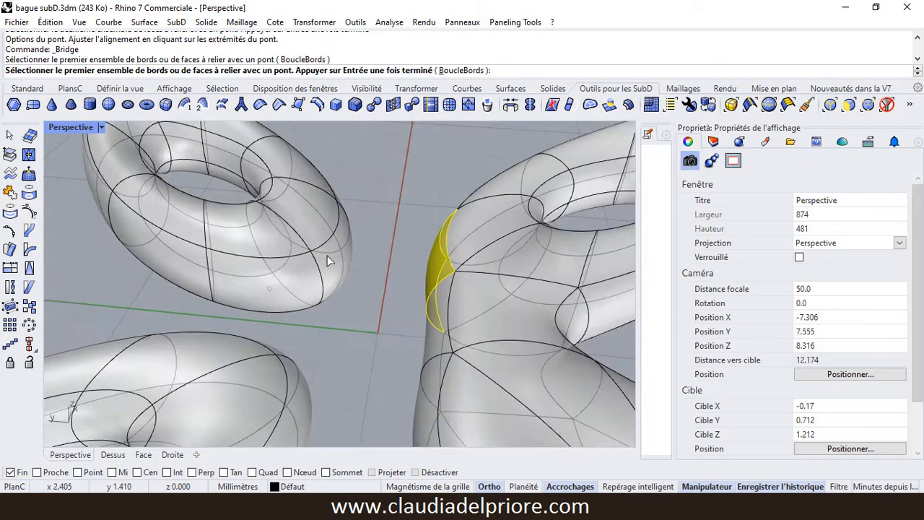
right_click(385, 233)
click(344, 279)
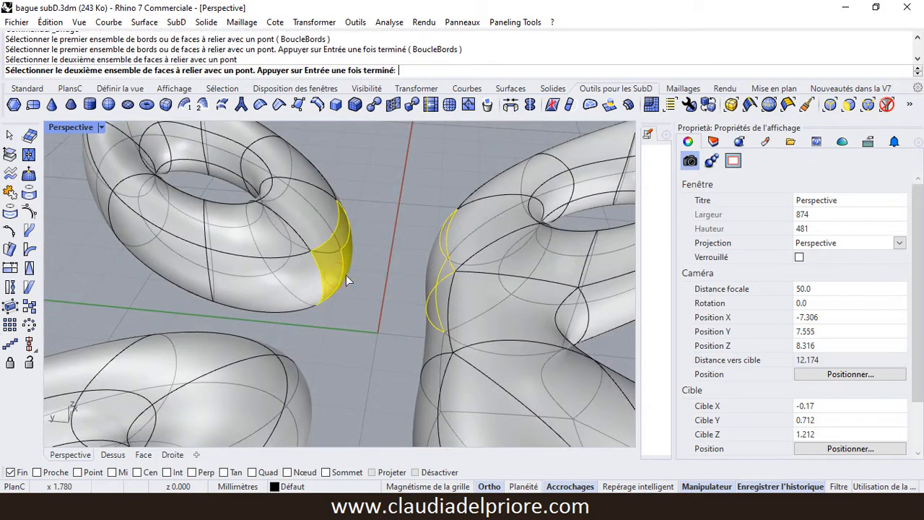
right_click(366, 274)
right_drag(368, 277, 449, 333)
click(557, 312)
Step: Bridge the facing inner faces of the two positive-Y petals with 1 segment, joined, at 100% straightness
scroll(318, 241, down, 14)
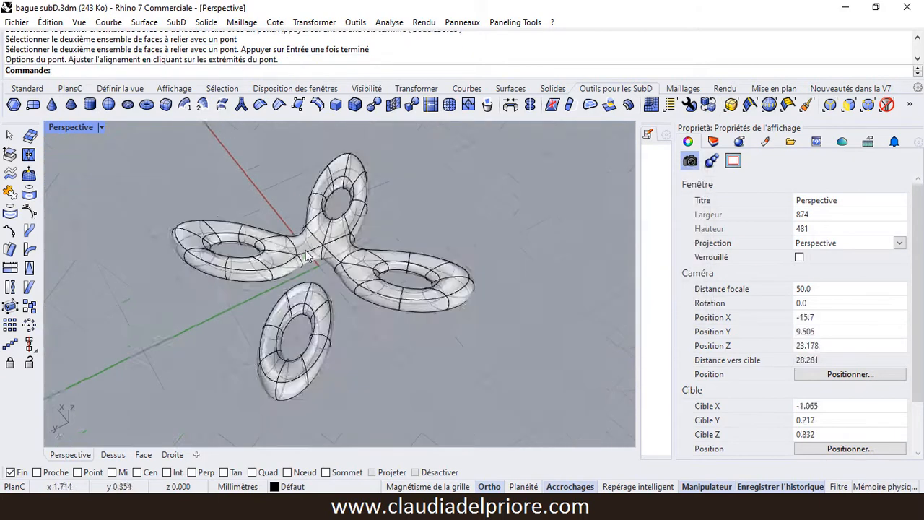
right_drag(338, 241, 379, 321)
scroll(315, 246, up, 8)
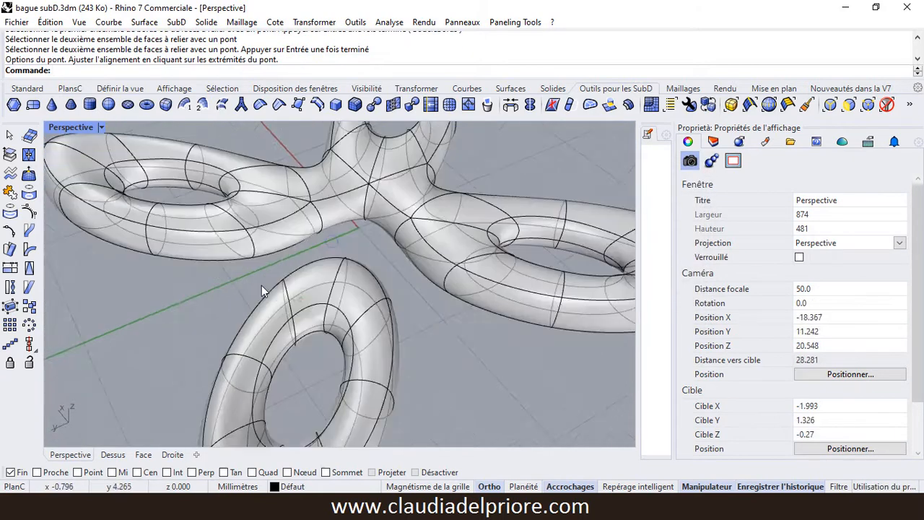
right_drag(315, 246, 321, 268)
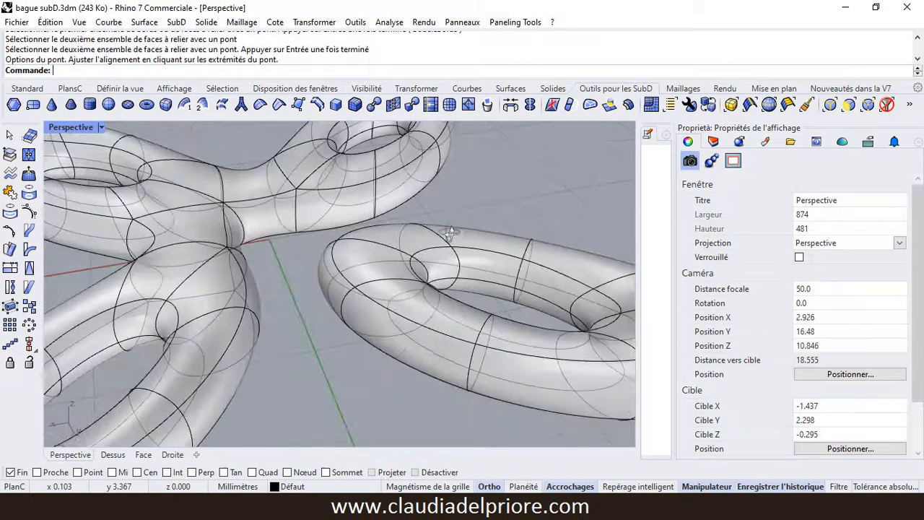
right_drag(382, 345, 293, 355)
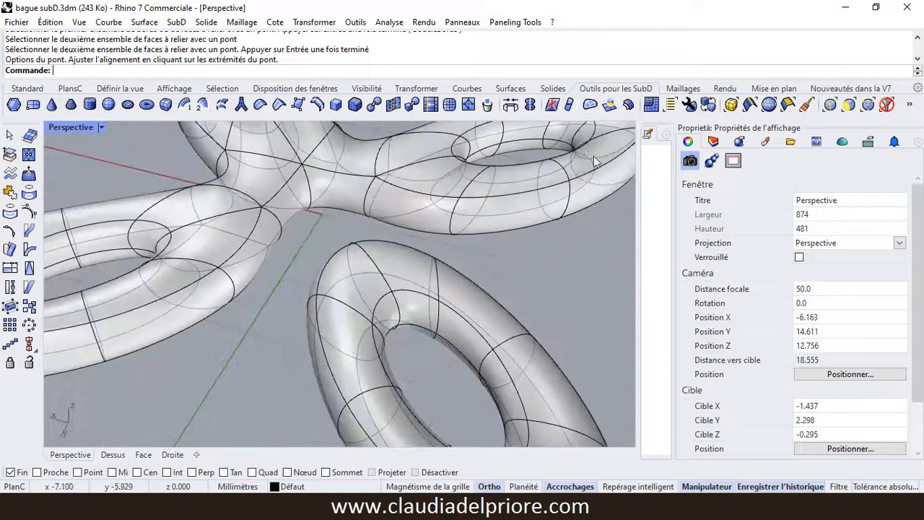
click(513, 106)
right_drag(240, 283, 397, 288)
click(266, 252)
key(Return)
scroll(352, 293, up, 6)
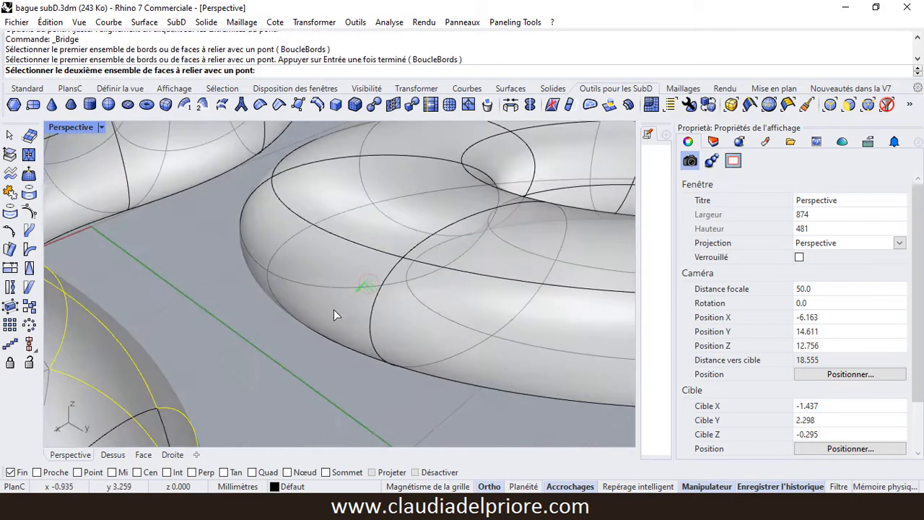
click(333, 310)
key(Return)
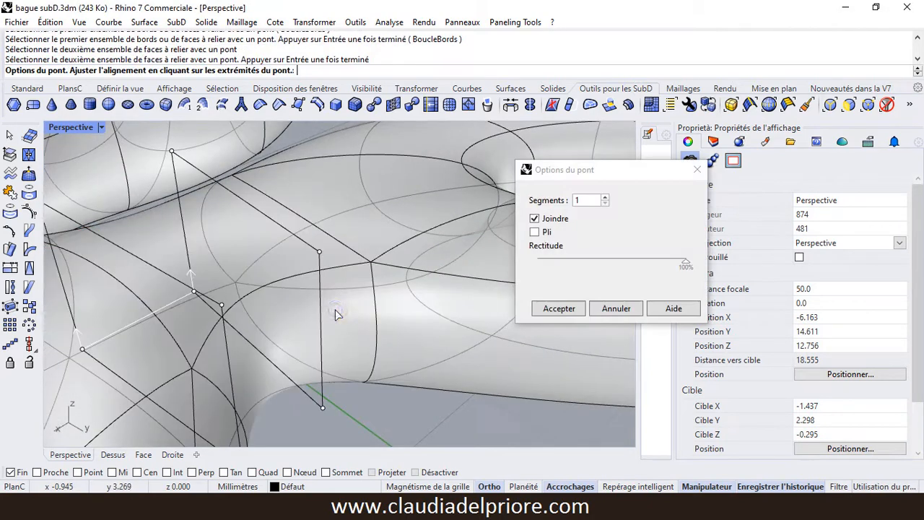
click(571, 312)
Step: Reflect the bridged SubD across the Y axis, keeping the positive X side and the automatic snapping style
scroll(486, 283, down, 15)
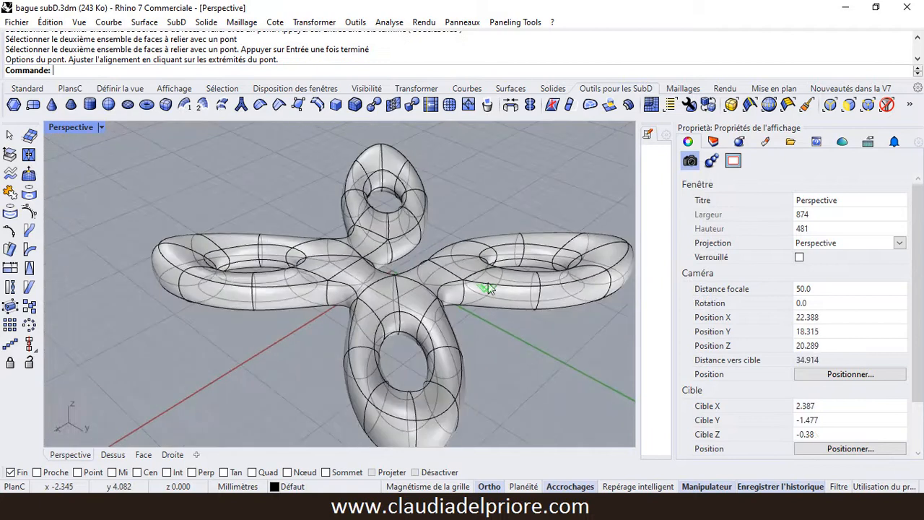
right_drag(517, 276, 322, 261)
scroll(326, 255, down, 4)
right_drag(448, 235, 115, 270)
scroll(297, 229, up, 6)
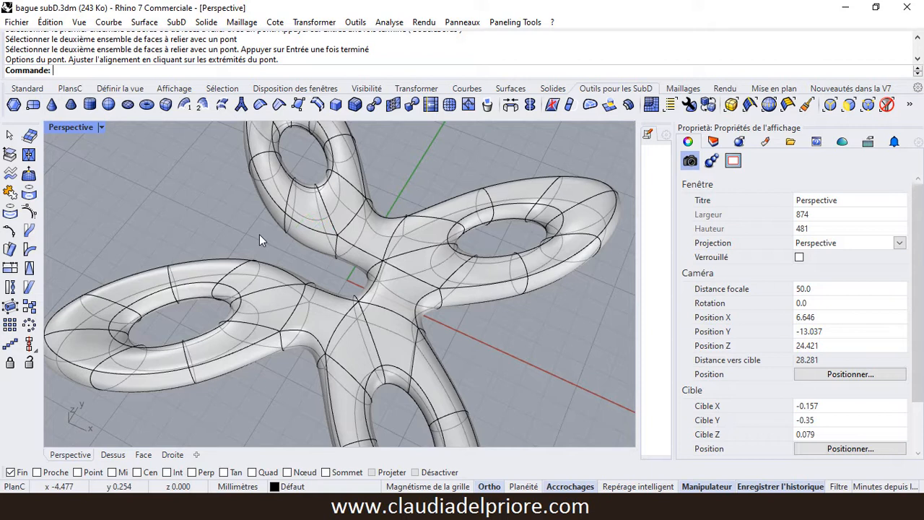
scroll(259, 234, down, 4)
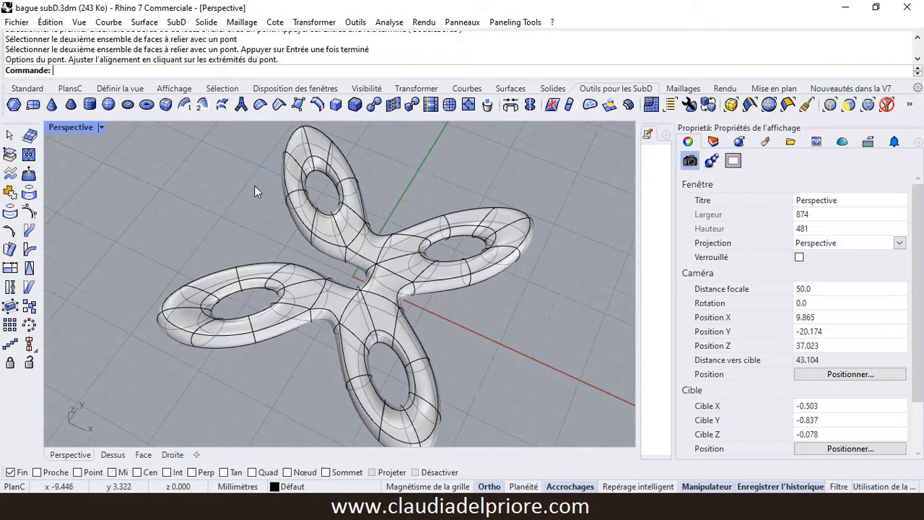
double_click(78, 128)
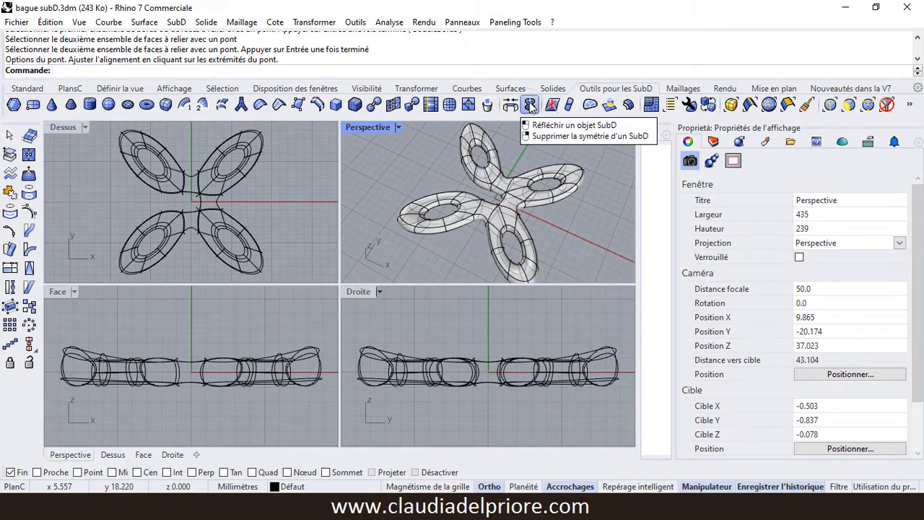
click(552, 106)
click(483, 179)
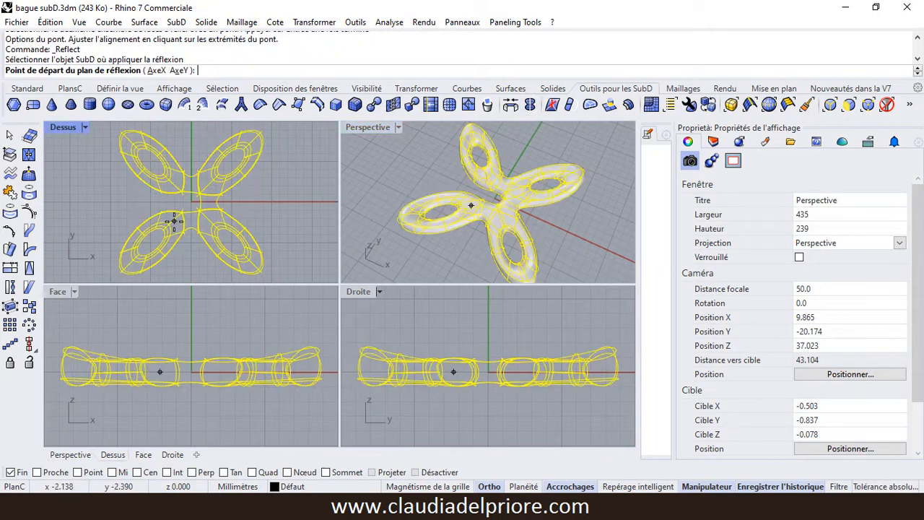
click(179, 70)
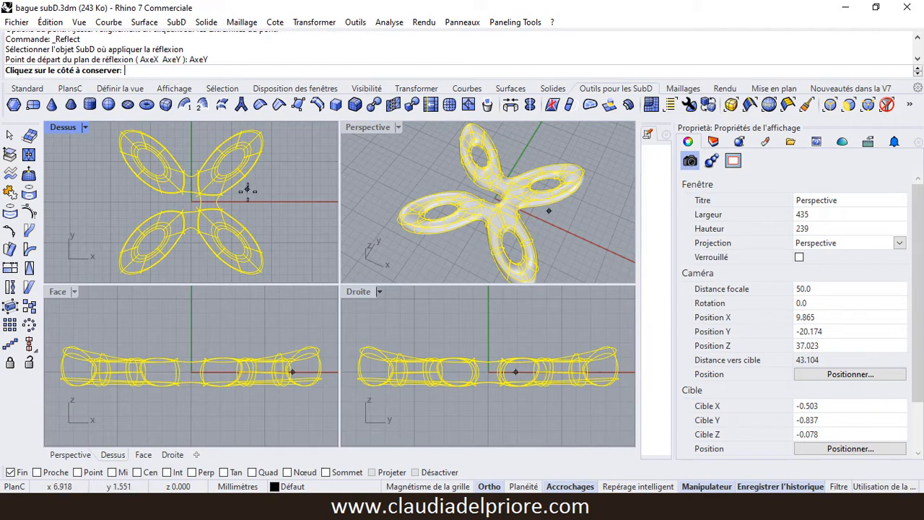
click(273, 188)
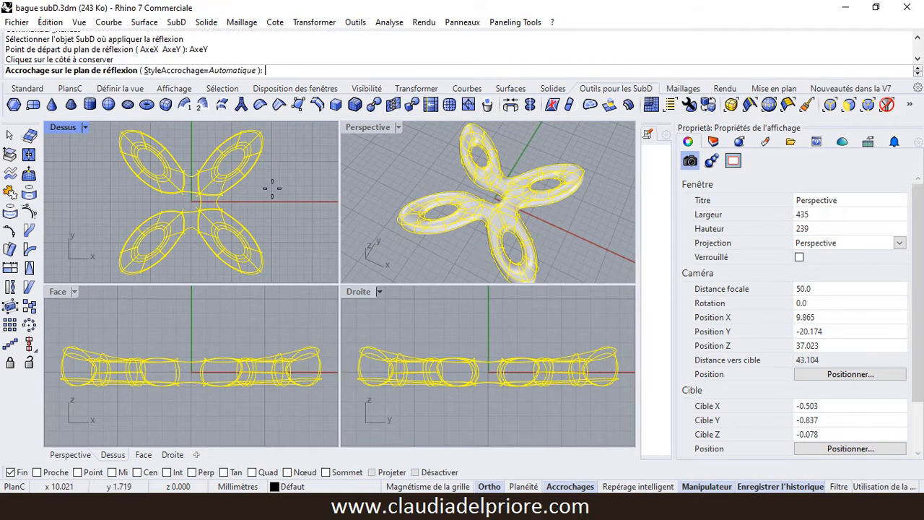
key(Return)
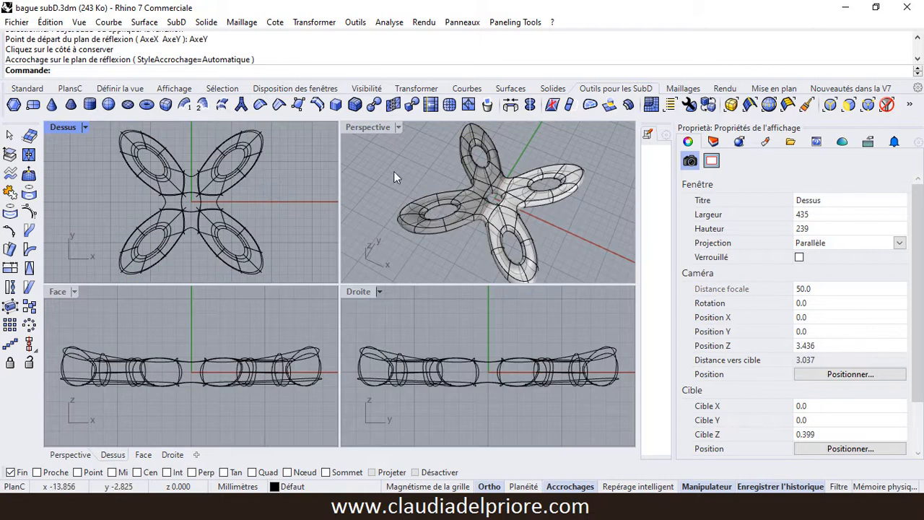
Step: Examine the reflected flower's centre in the Perspective view, including the symmetry seam and the central hole
double_click(378, 132)
right_drag(379, 140, 396, 221)
scroll(395, 221, up, 10)
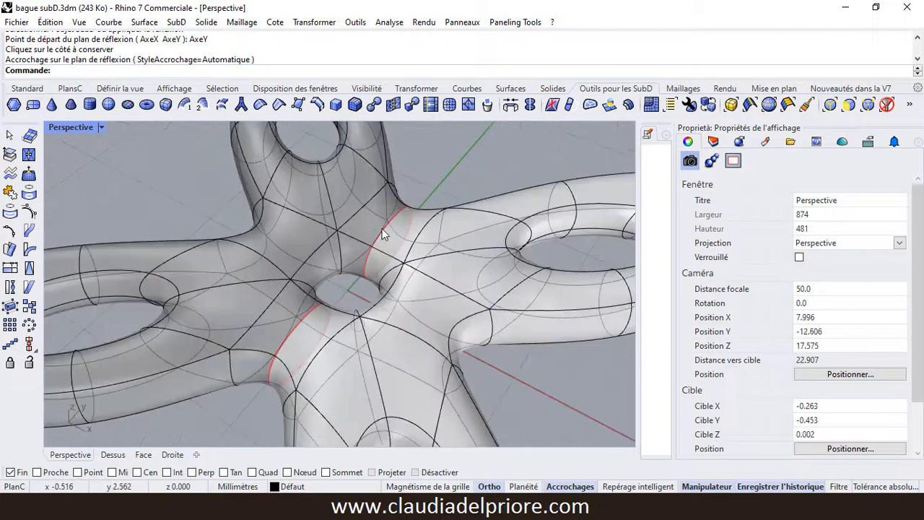
scroll(420, 192, down, 4)
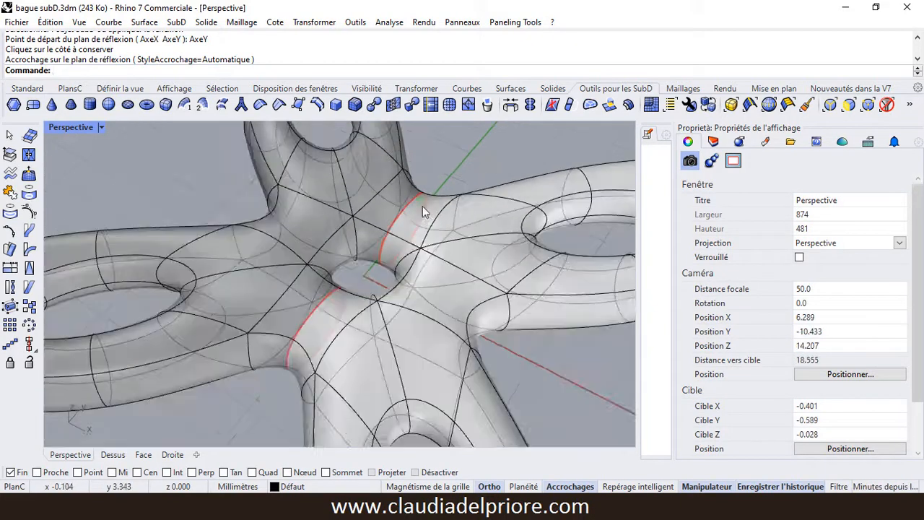
right_drag(422, 206, 439, 231)
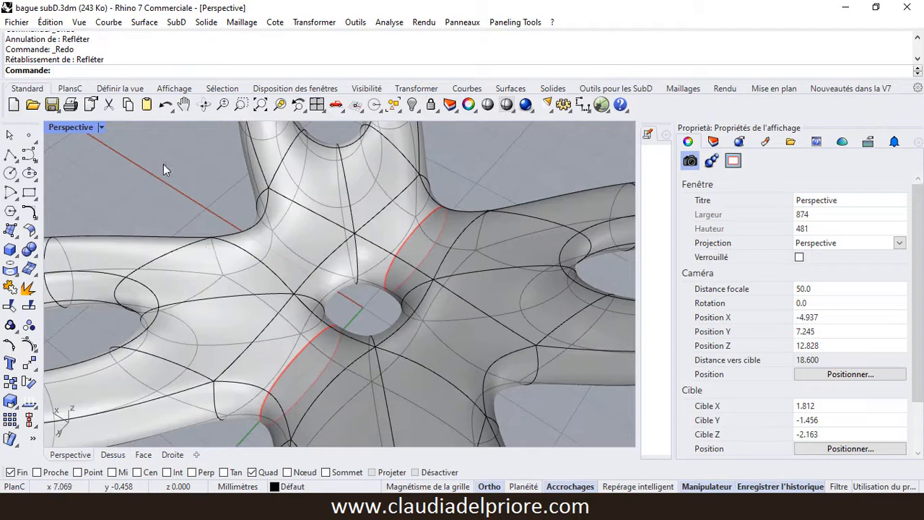
scroll(221, 257, down, 4)
right_drag(261, 251, 270, 297)
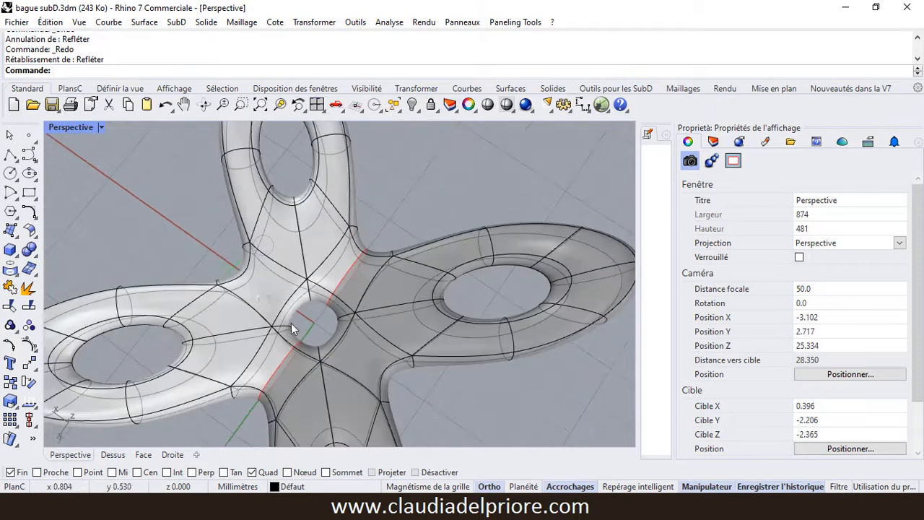
Step: Move the centre hole's inner face on the negative-Y side by -0.3 along the Y axis
scroll(352, 301, up, 3)
right_drag(362, 310, 376, 302)
scroll(336, 239, up, 1)
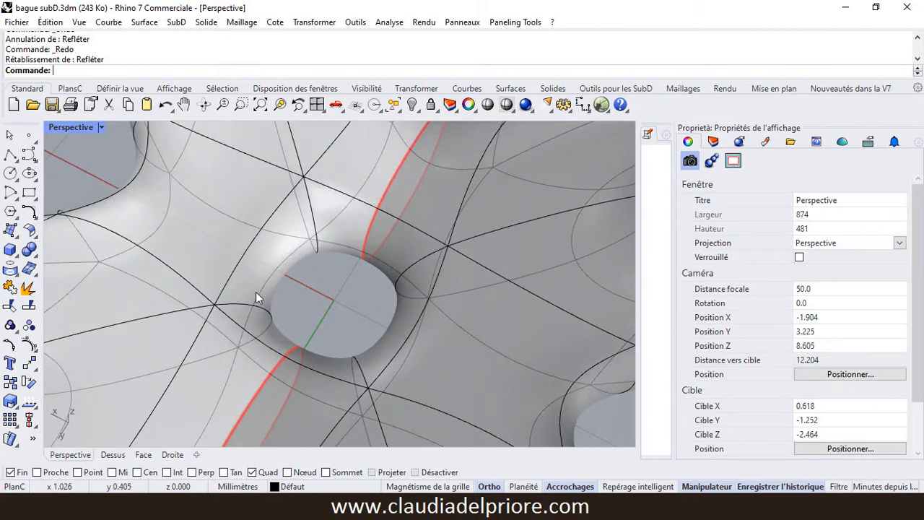
ctrl+shift+click(337, 238)
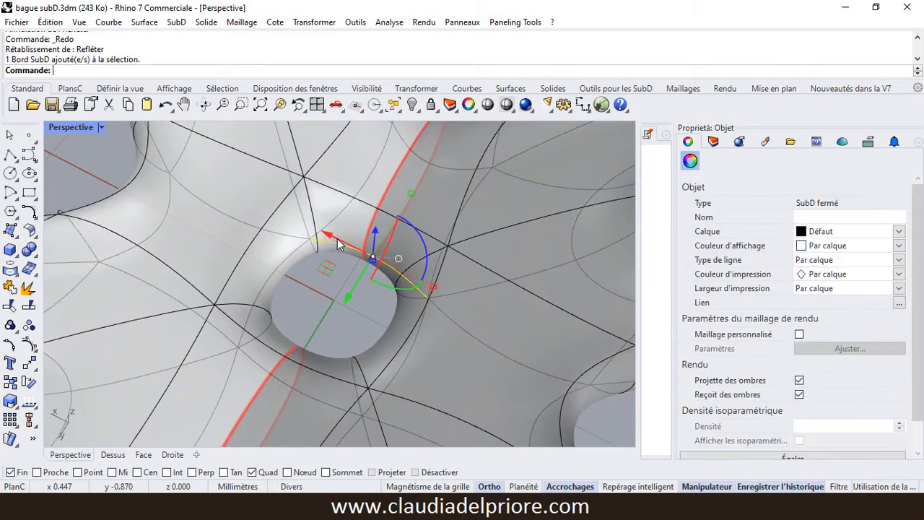
key(Escape)
ctrl+shift+click(339, 236)
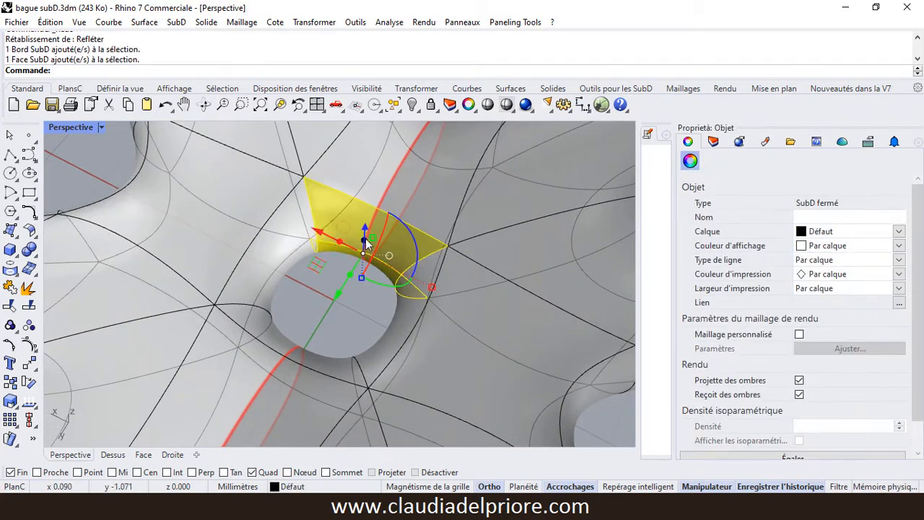
click(336, 294)
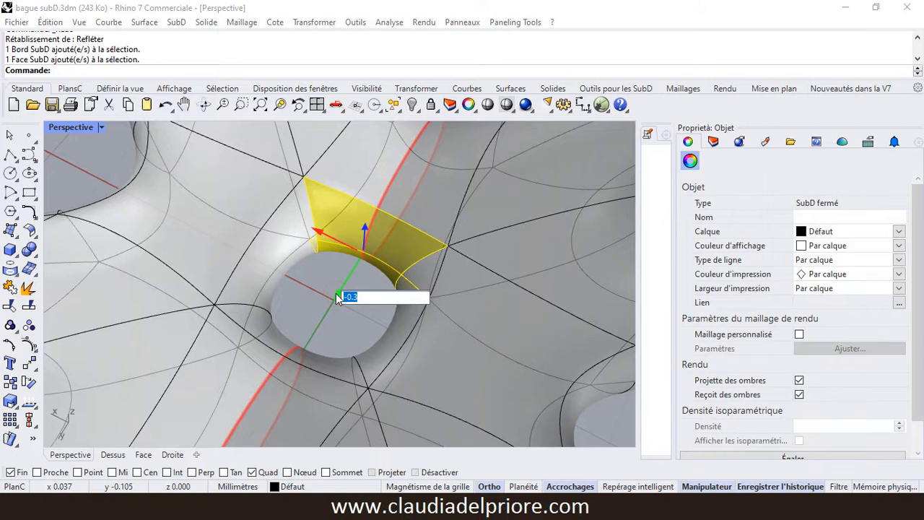
text(-0.3)
key(Return)
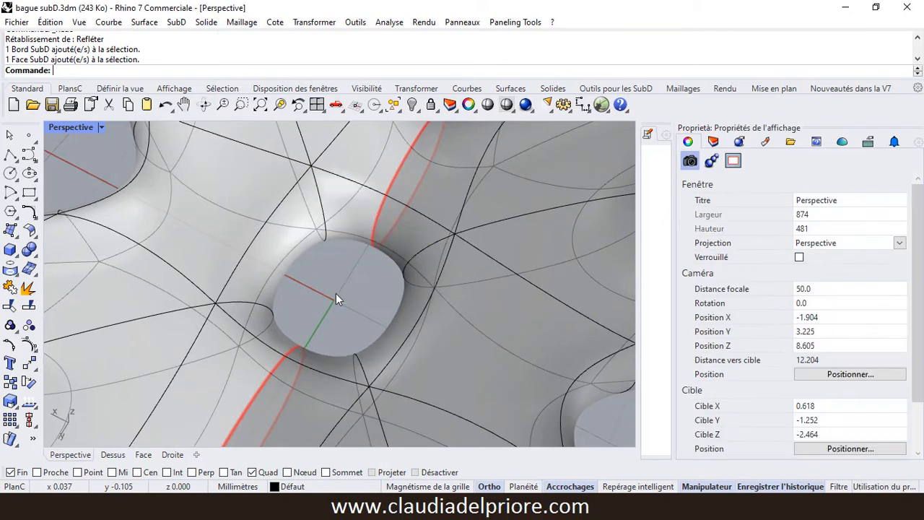
Step: Move the centre hole's inner face on the positive-X side by 0.3 along the X axis
ctrl+shift+click(255, 278)
click(244, 244)
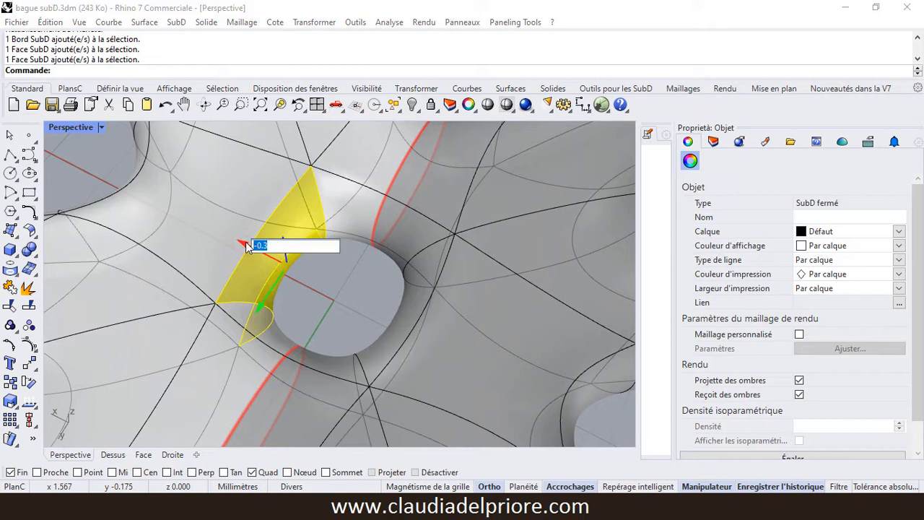
text(0)
key(Return)
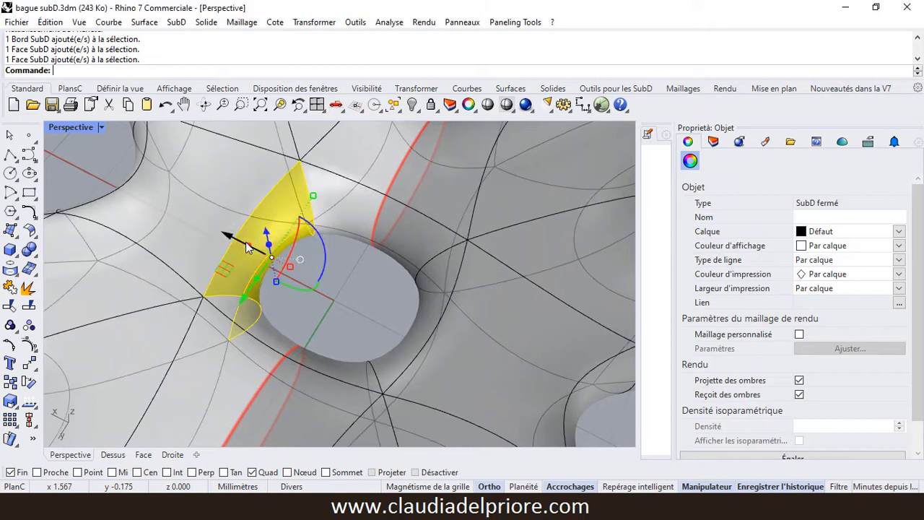
key(Escape)
Step: Move the centre hole's inner face on the positive-Y side by 0.3 along the Y axis
ctrl+shift+click(273, 331)
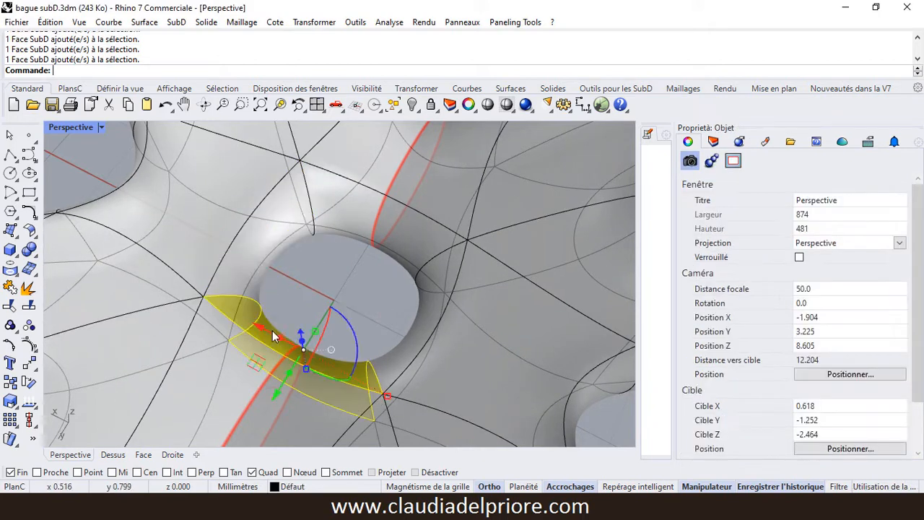
click(273, 400)
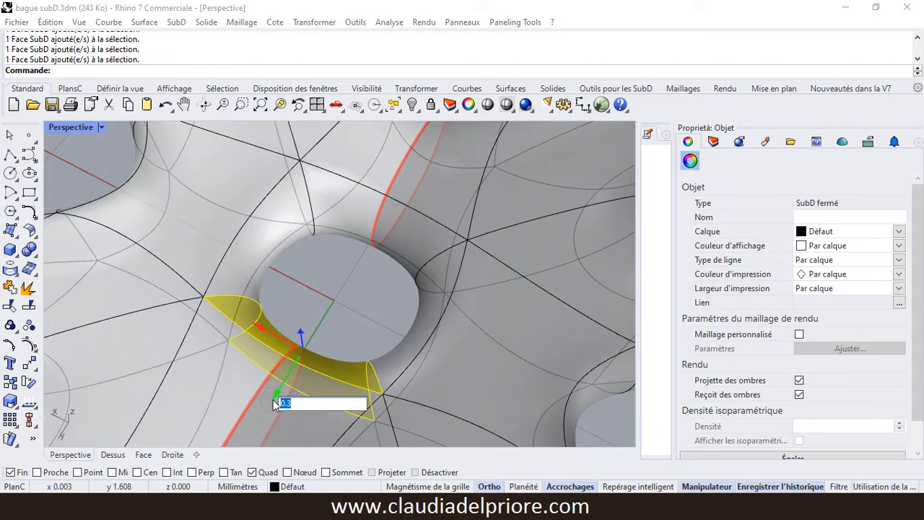
key(Return)
key(Escape)
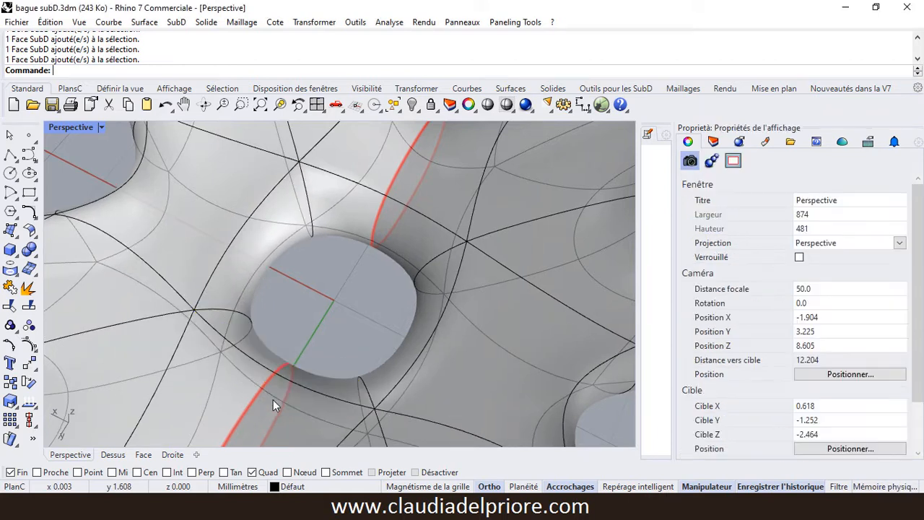
Step: Draw a circle 18 mm in diameter centred on the origin in the Front (Face) view
scroll(296, 286, down, 5)
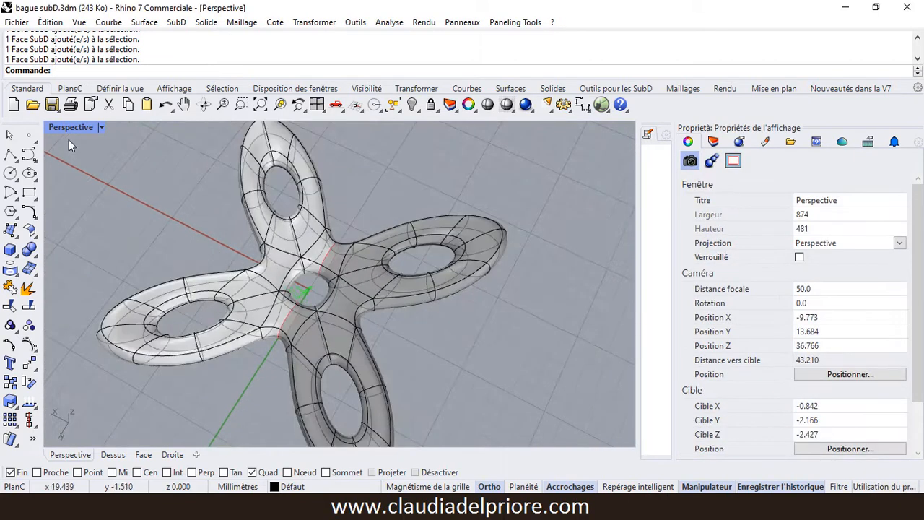
double_click(69, 128)
click(209, 350)
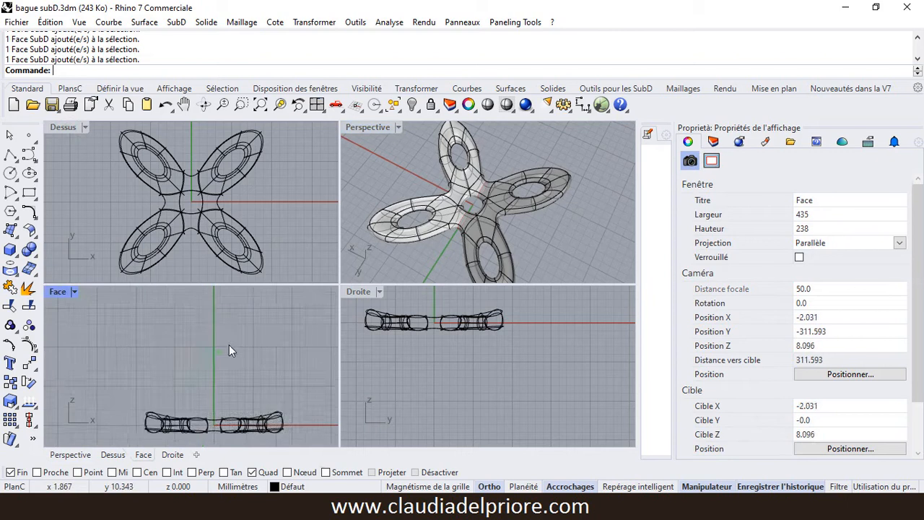
right_drag(268, 376, 264, 320)
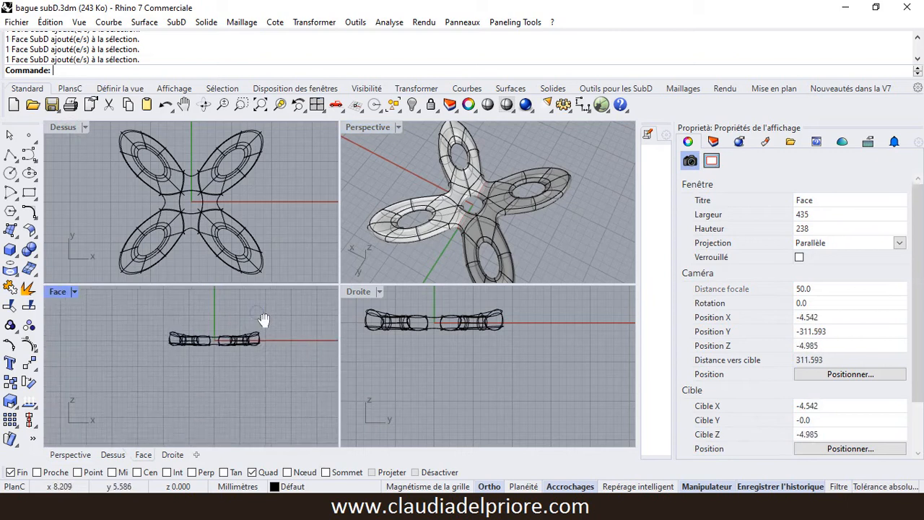
double_click(59, 291)
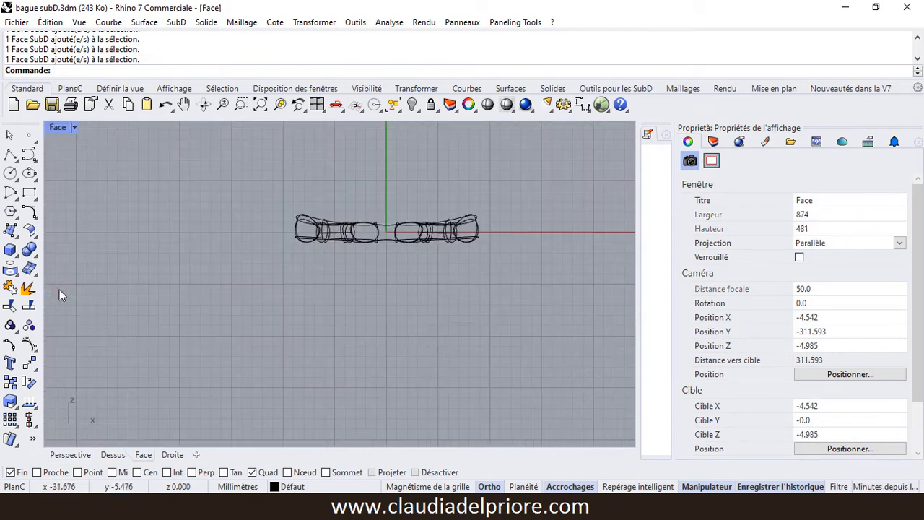
click(13, 176)
click(30, 180)
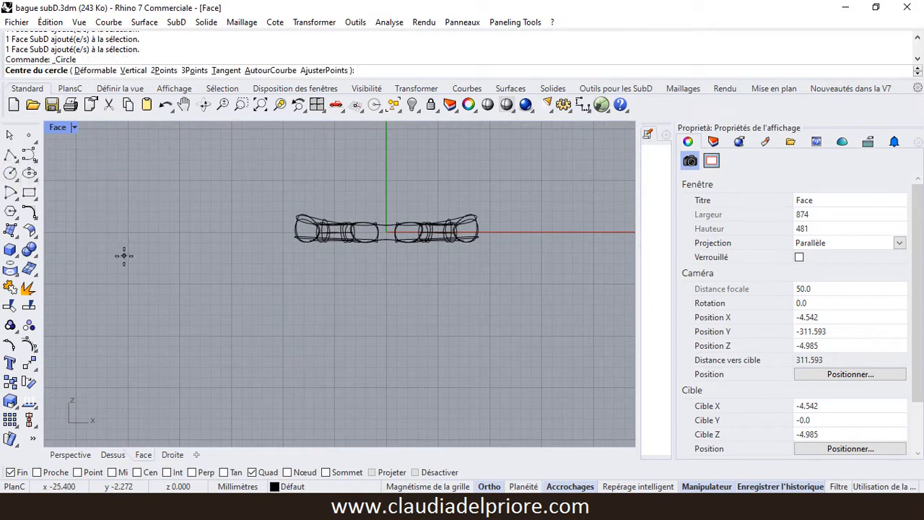
text(0)
key(Return)
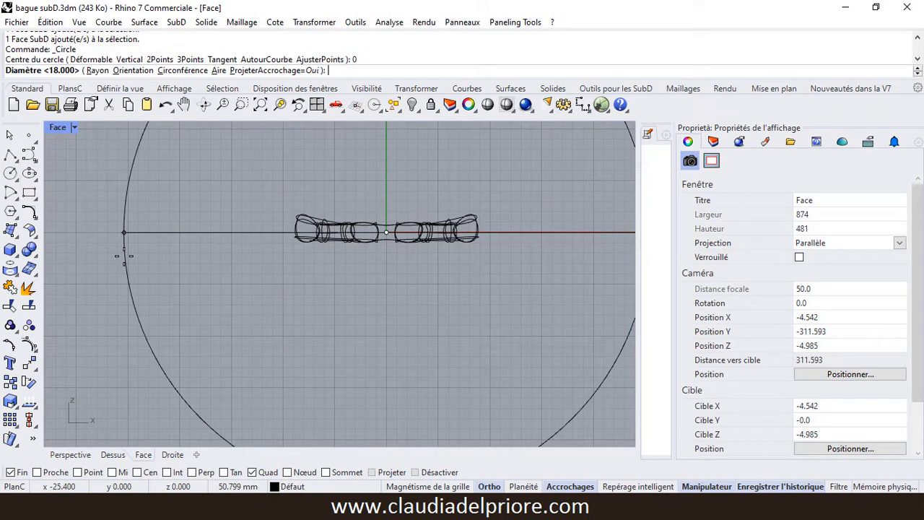
text(18)
key(Return)
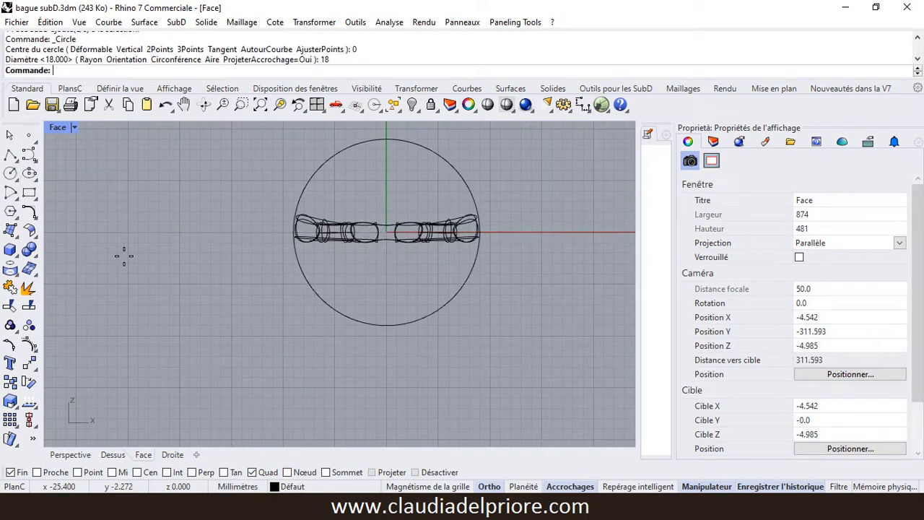
Step: Move the flower SubD straight up in the Front view until its underside rests on the top of the 18 mm circle
right_drag(458, 198, 451, 302)
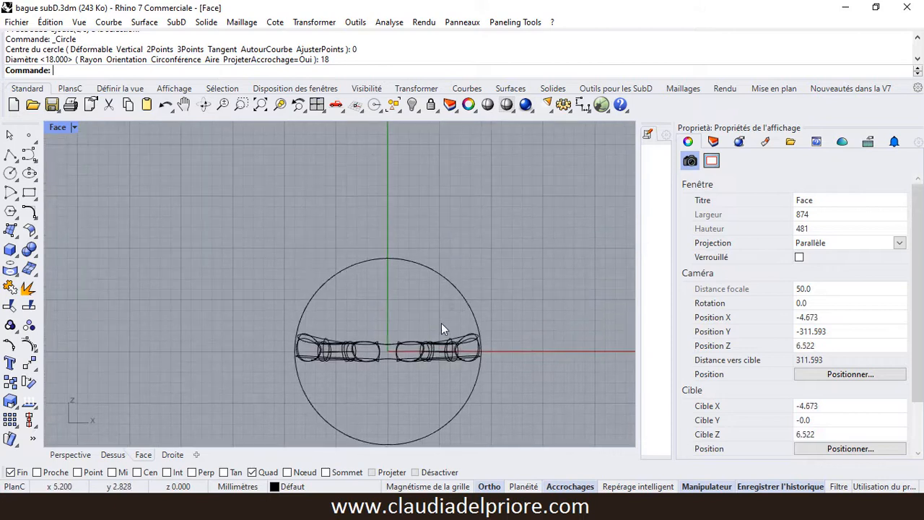
click(441, 322)
scroll(393, 353, up, 2)
scroll(393, 352, up, 2)
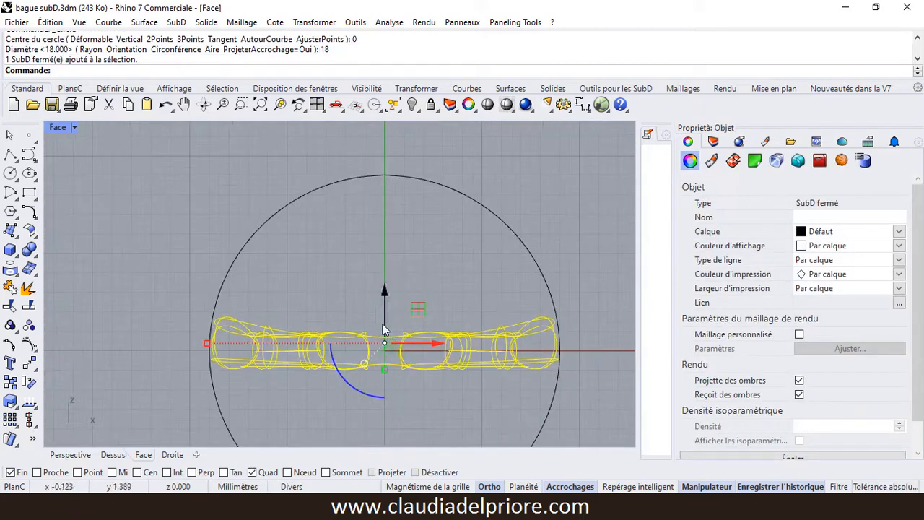
drag(381, 321, 406, 174)
scroll(436, 170, up, 3)
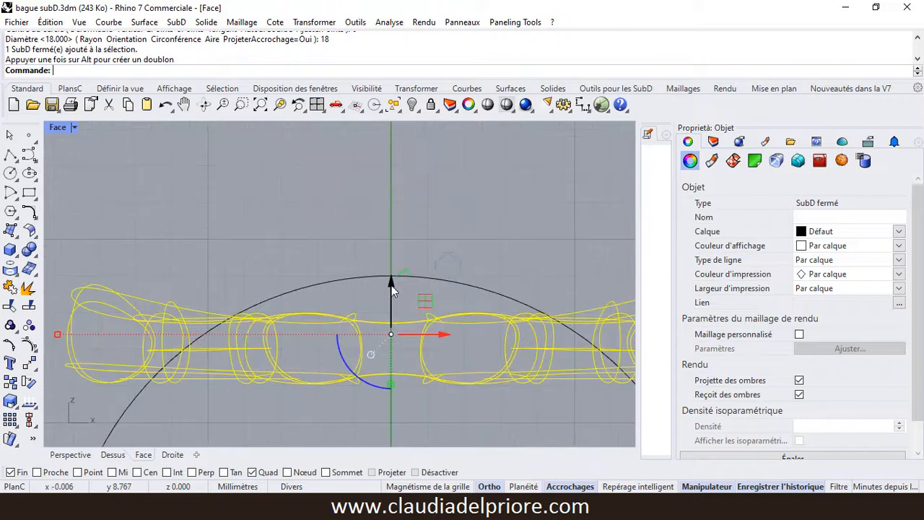
drag(403, 274, 401, 186)
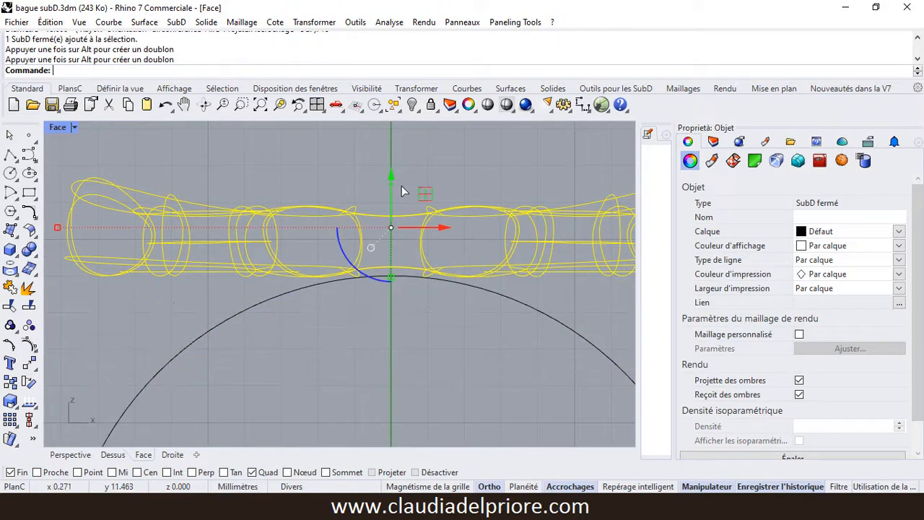
click(441, 173)
Step: Draw a two-point circle 2.5 mm in diameter in the Right (Droite) view, extending downward from the ring circle's lowest quadrant point
double_click(64, 127)
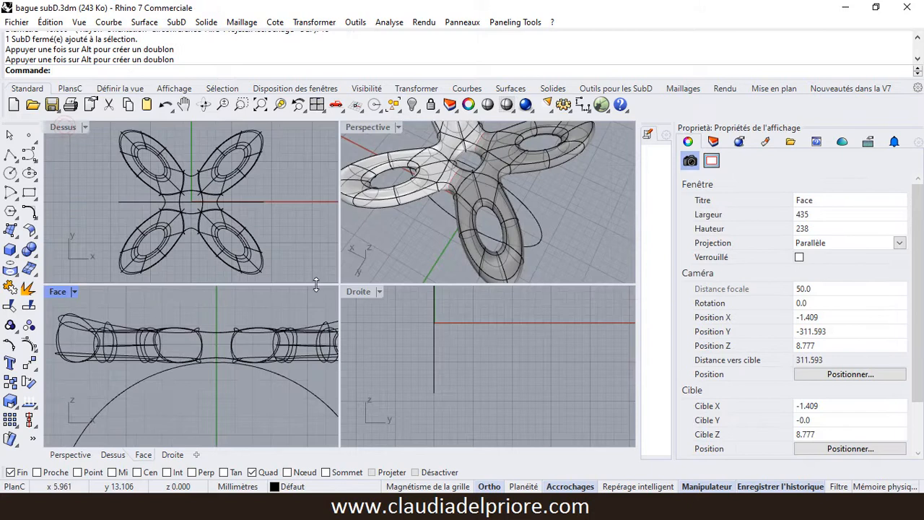
right_drag(477, 346, 524, 347)
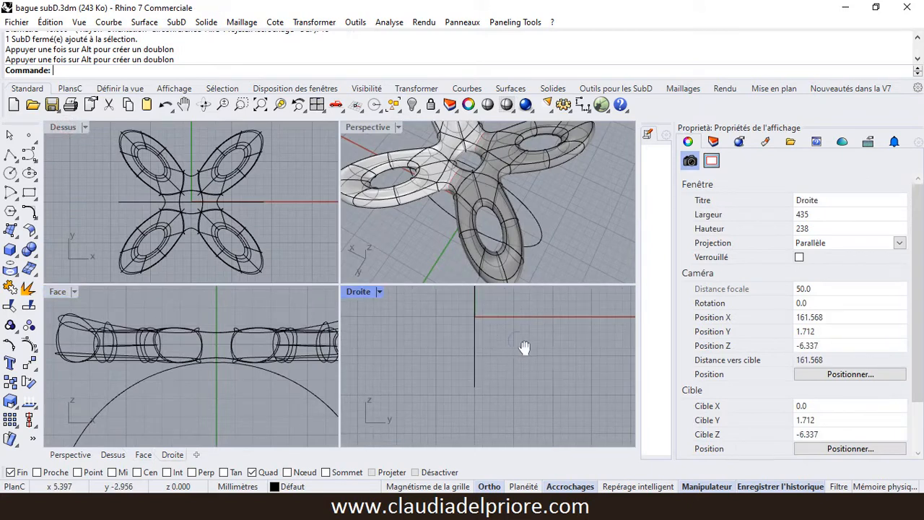
click(11, 174)
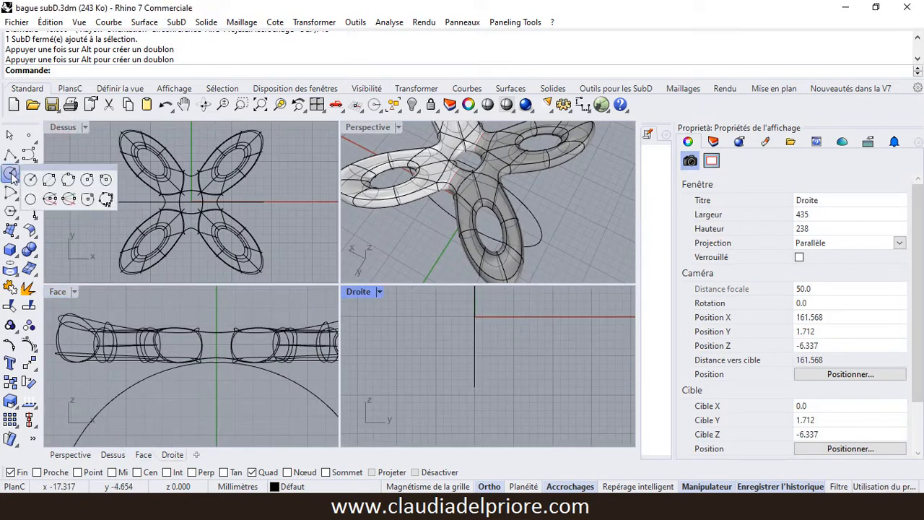
click(49, 180)
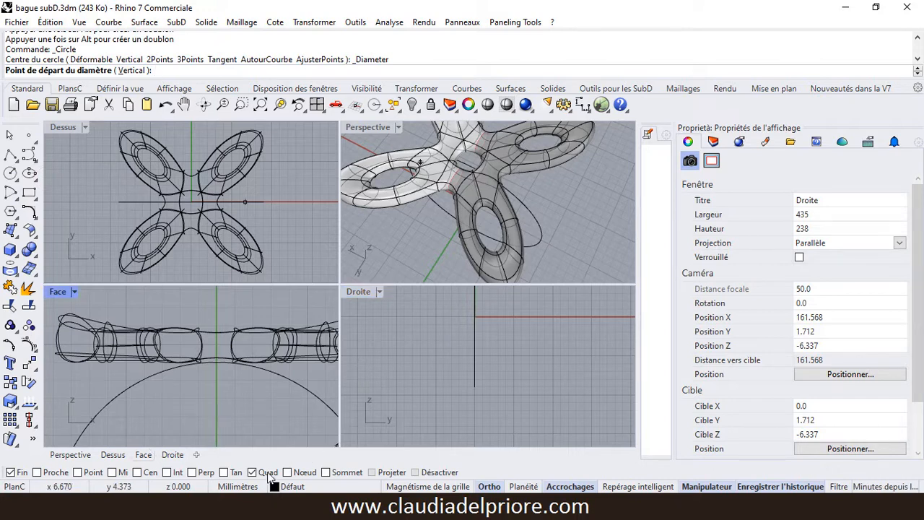
click(473, 390)
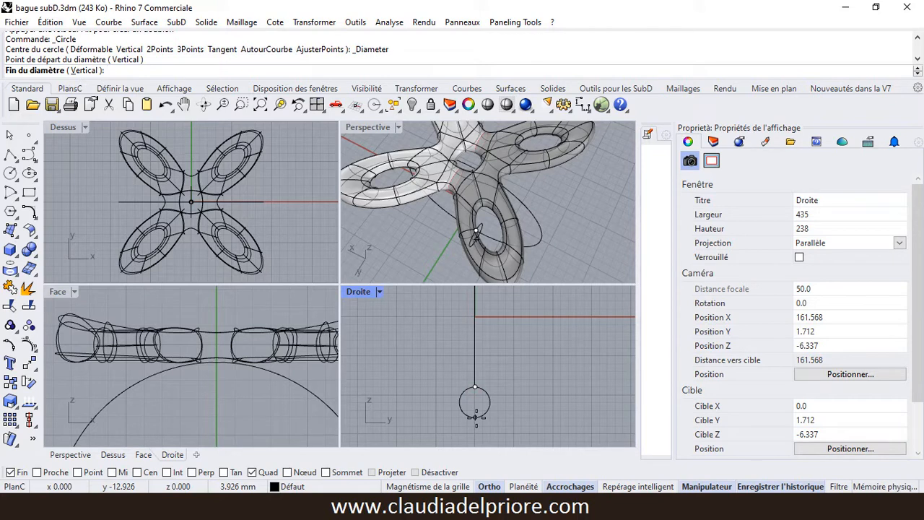
text(2.5)
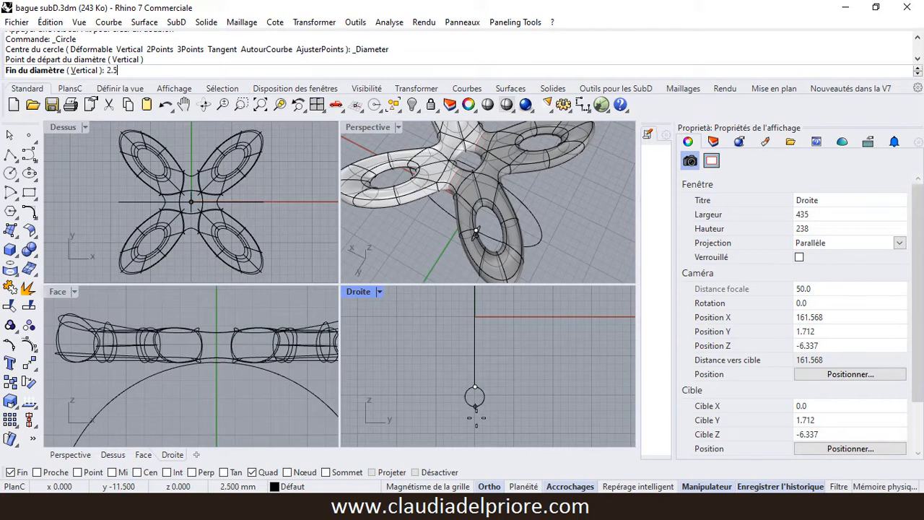
key(Return)
click(473, 429)
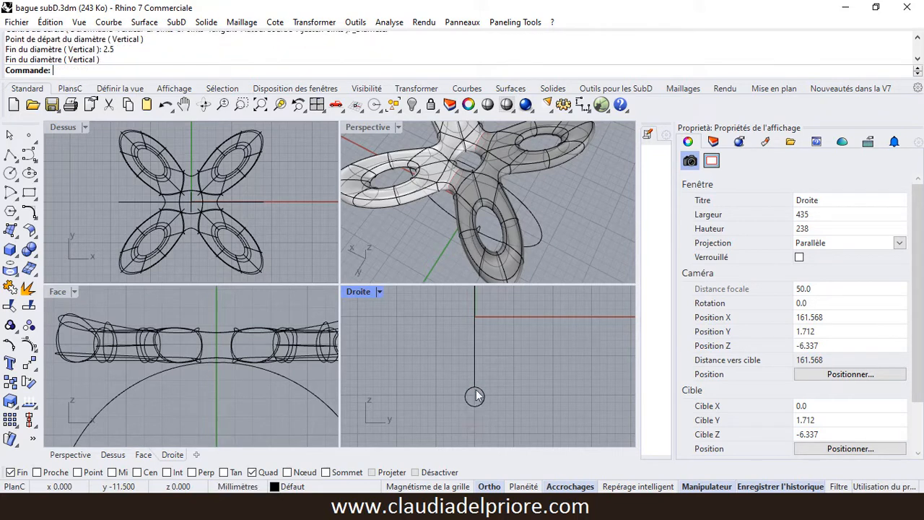
Step: Create a one-rail SubD sweep of the 2.5 mm circle along the ring circle, freeform with 8 shape and 8 rail segments
double_click(378, 124)
right_drag(387, 246, 473, 247)
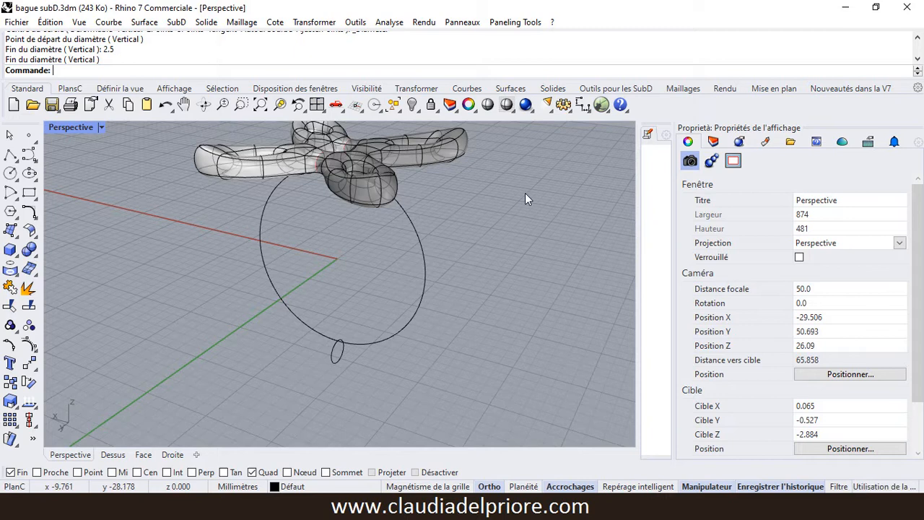
click(625, 90)
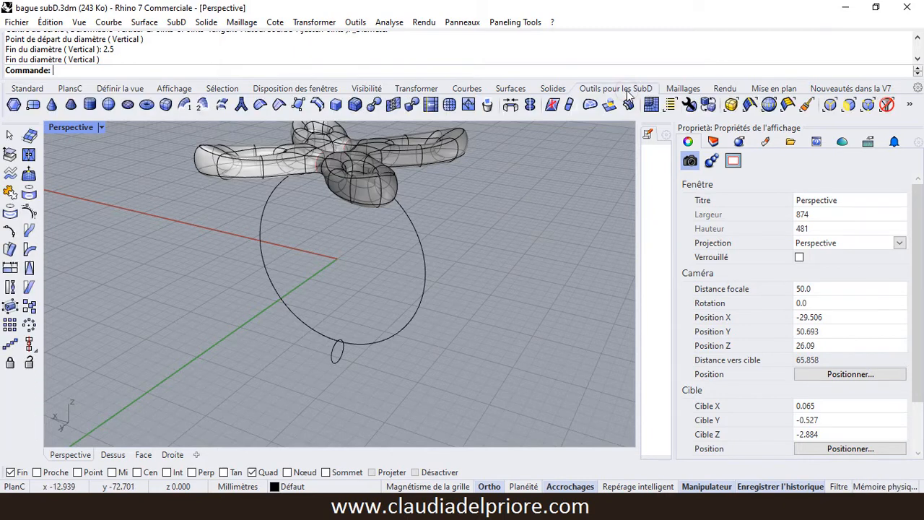
click(185, 107)
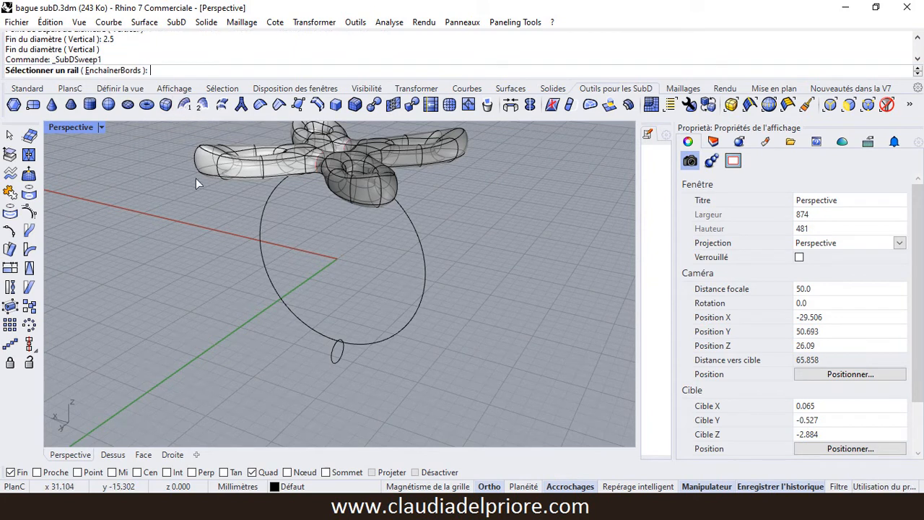
click(268, 272)
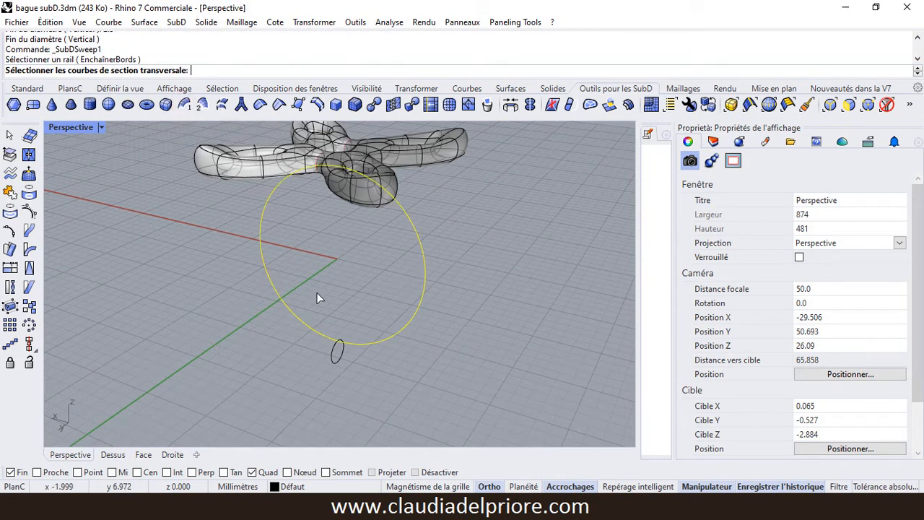
click(333, 360)
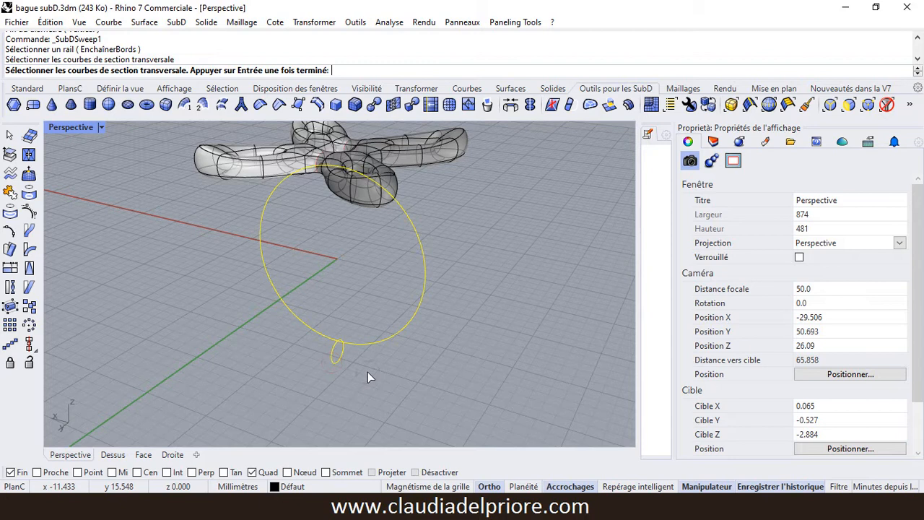
key(Return)
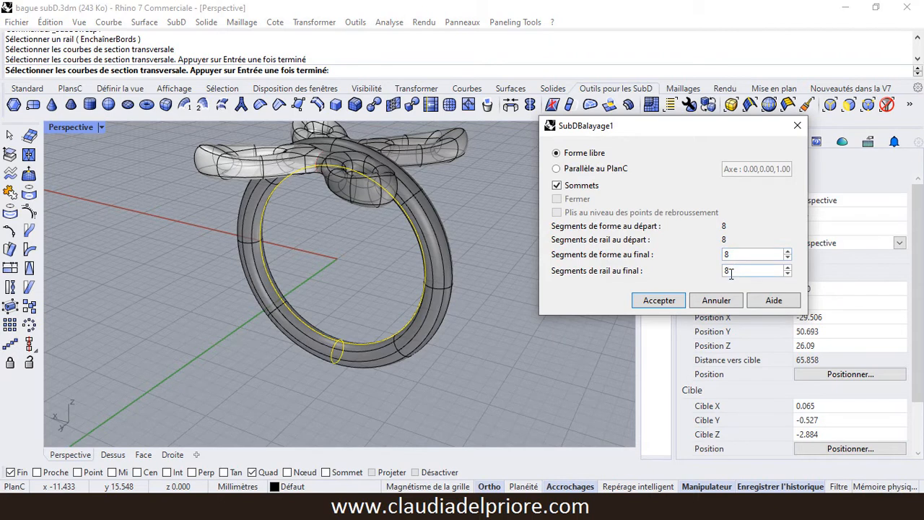
click(665, 307)
scroll(470, 310, down, 5)
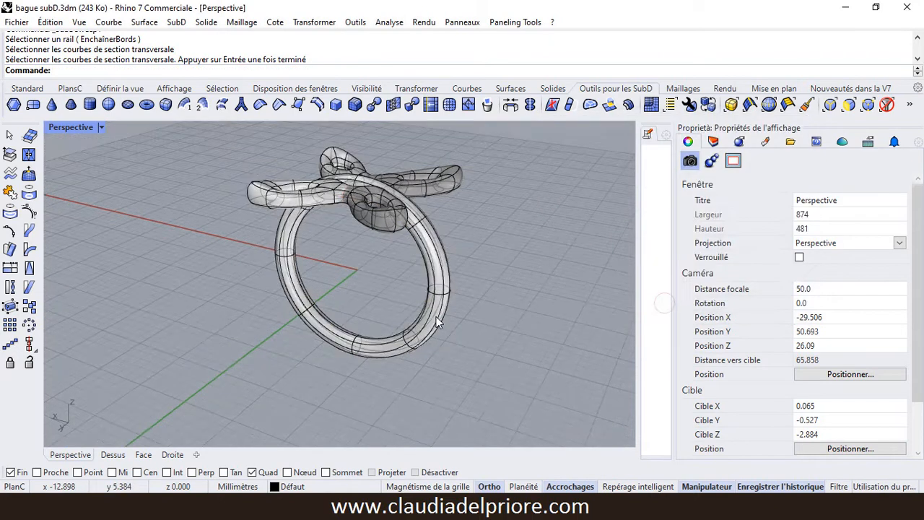
Step: Hide the flower SubD so that only the ring band is displayed
scroll(359, 221, up, 5)
click(361, 224)
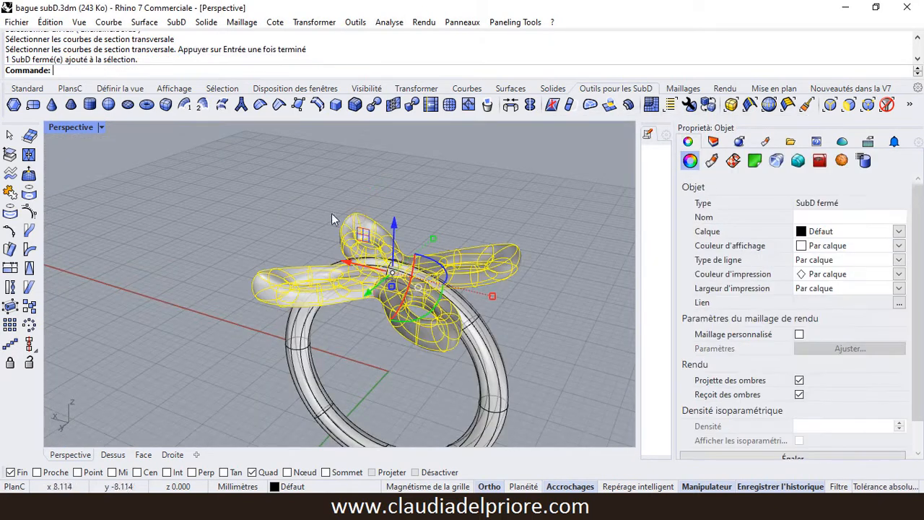
click(26, 88)
click(410, 105)
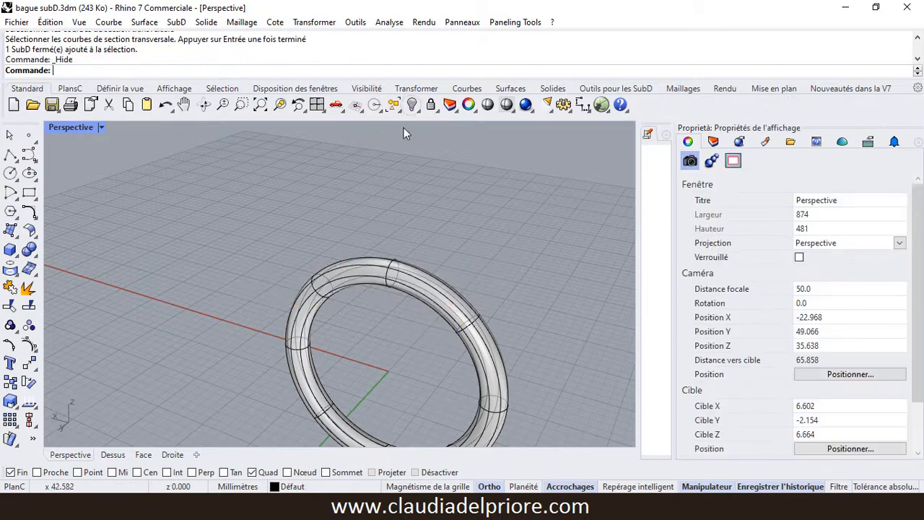
Step: Delete the two uppermost segments of the ring band SubD together with the circular rail curve
right_drag(390, 237, 379, 243)
scroll(412, 303, up, 4)
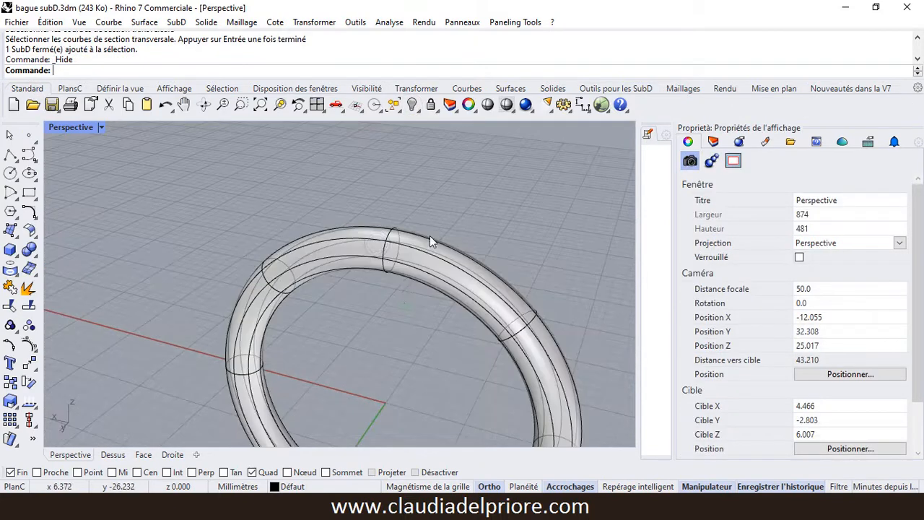
drag(365, 292, 361, 295)
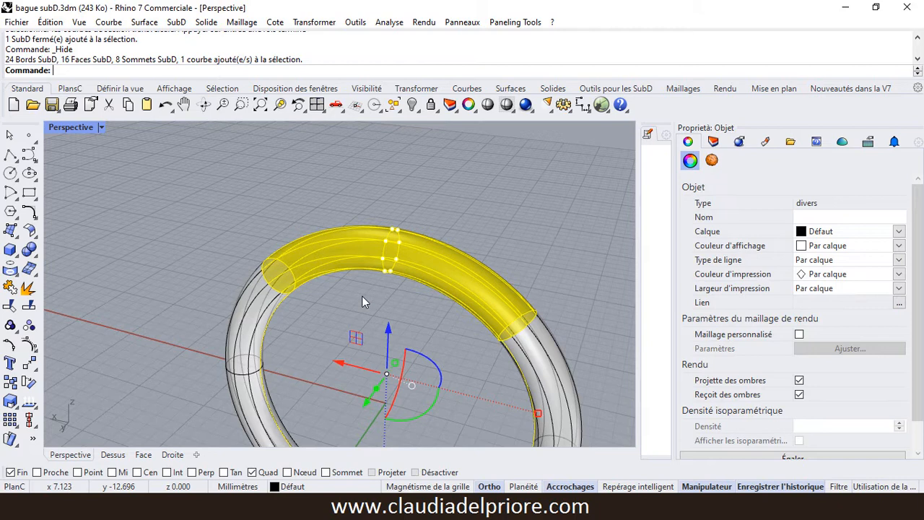
key(Delete)
scroll(347, 208, down, 2)
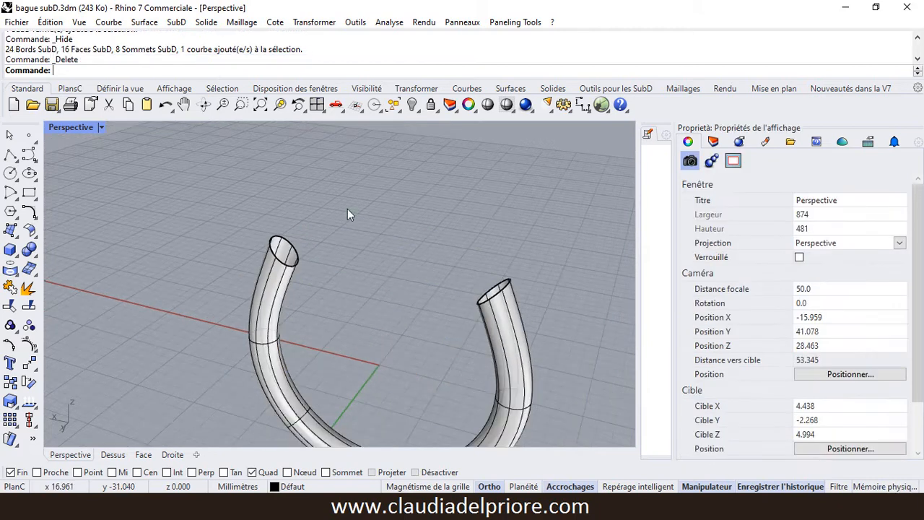
Step: Show the hidden flower SubD again above the opened band
scroll(347, 208, down, 2)
right_click(412, 105)
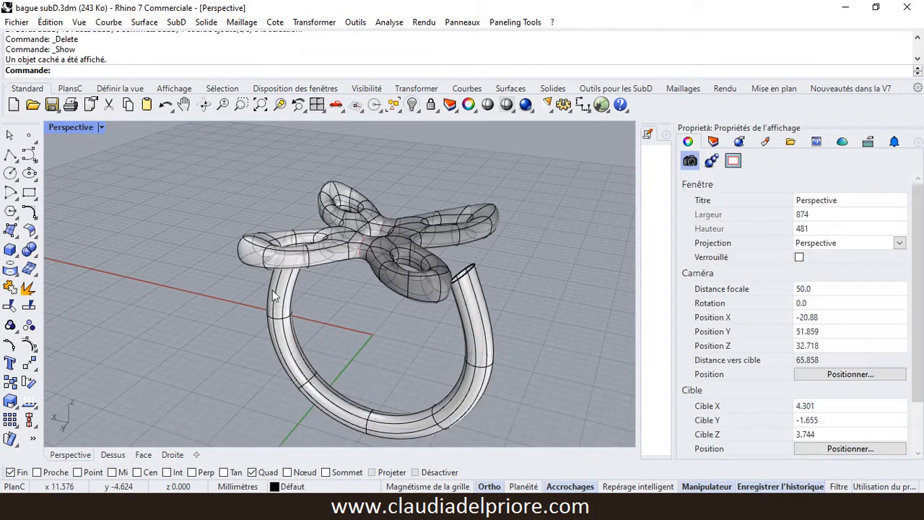
right_drag(273, 289, 438, 331)
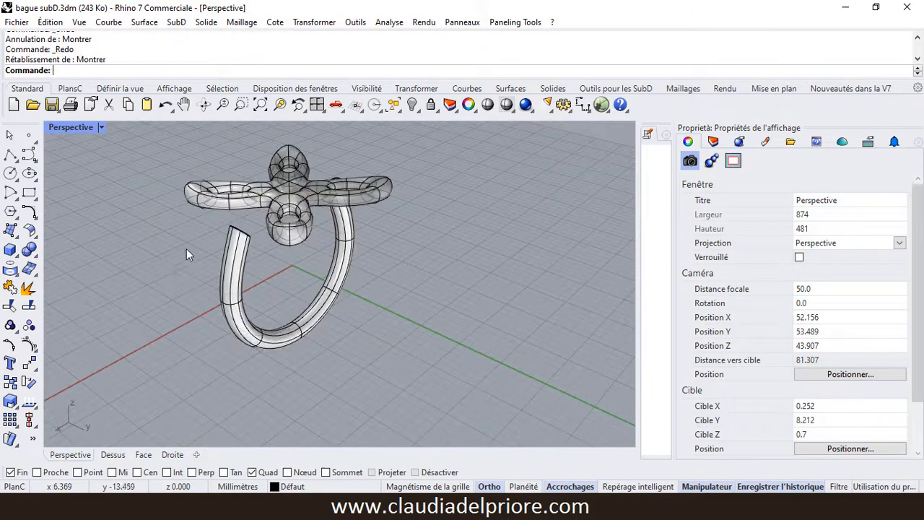
right_drag(203, 249, 222, 250)
scroll(223, 252, up, 2)
mouse_move(374, 241)
right_down()
mouse_move(372, 227)
mouse_move(359, 231)
mouse_move(379, 232)
mouse_move(368, 231)
right_up()
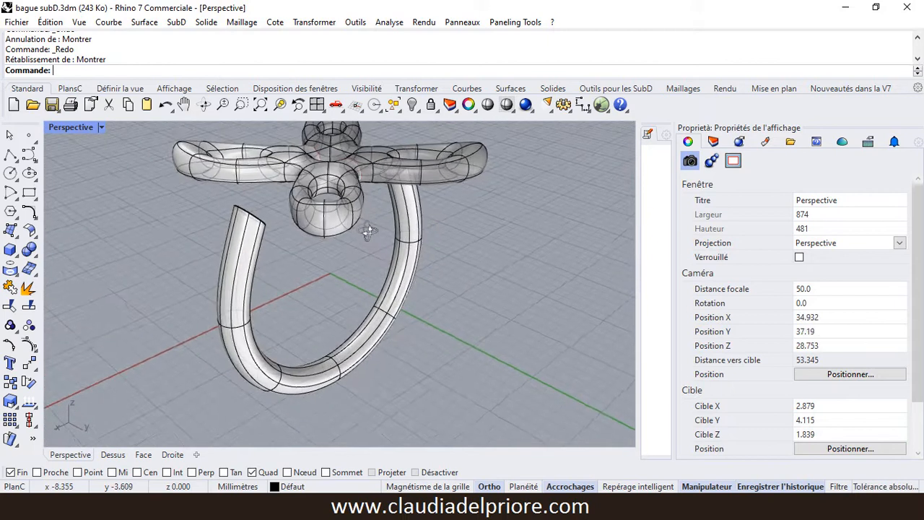
Step: Apply Reflect symmetry to the open ring band about the Y axis, keeping the positive X side
click(618, 88)
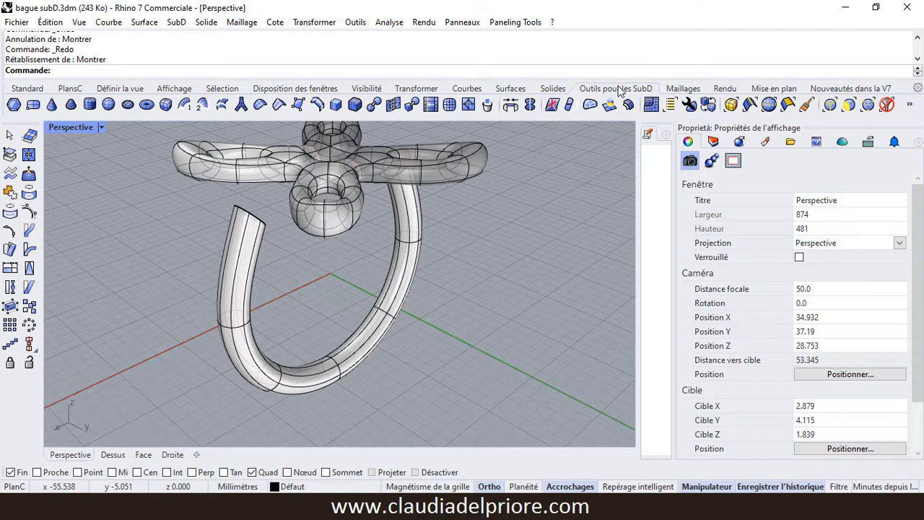
click(532, 105)
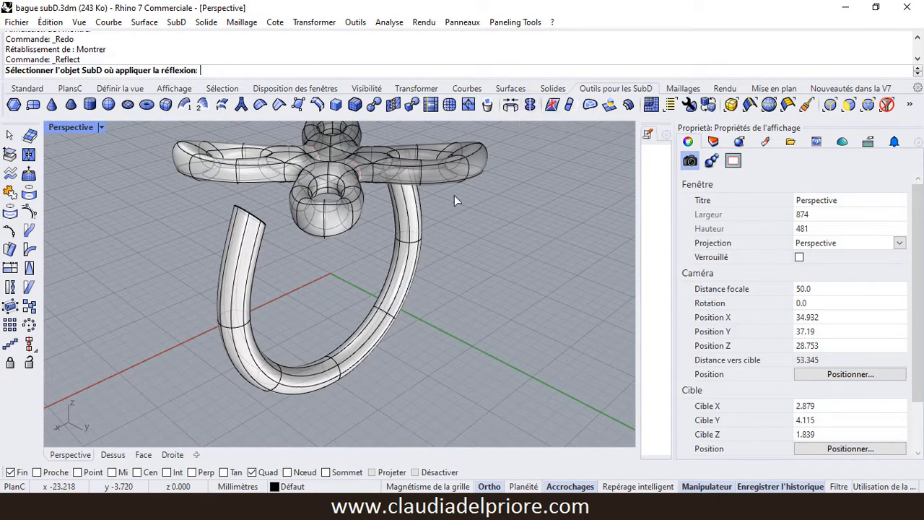
click(351, 368)
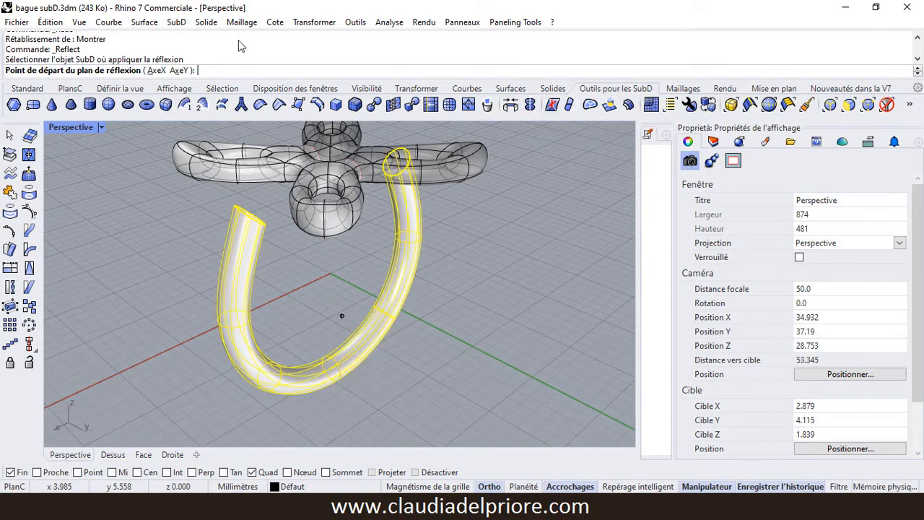
click(179, 70)
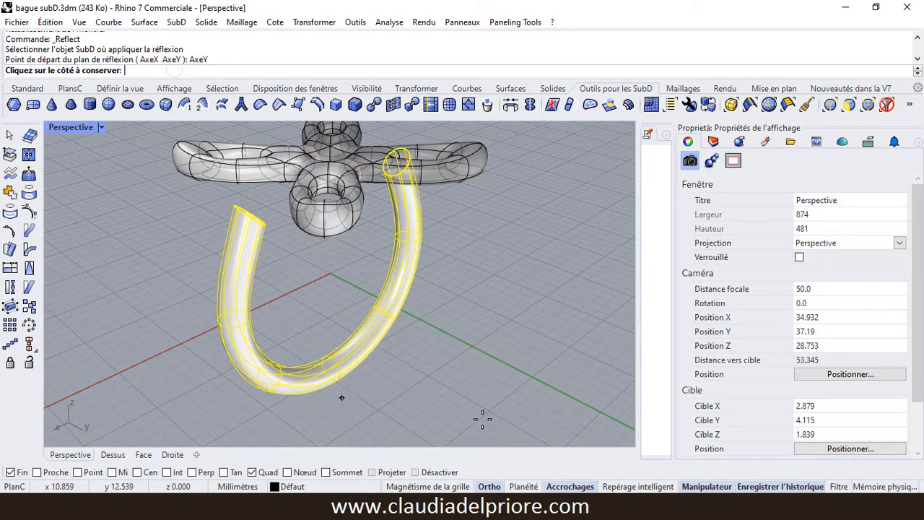
right_drag(482, 419, 393, 353)
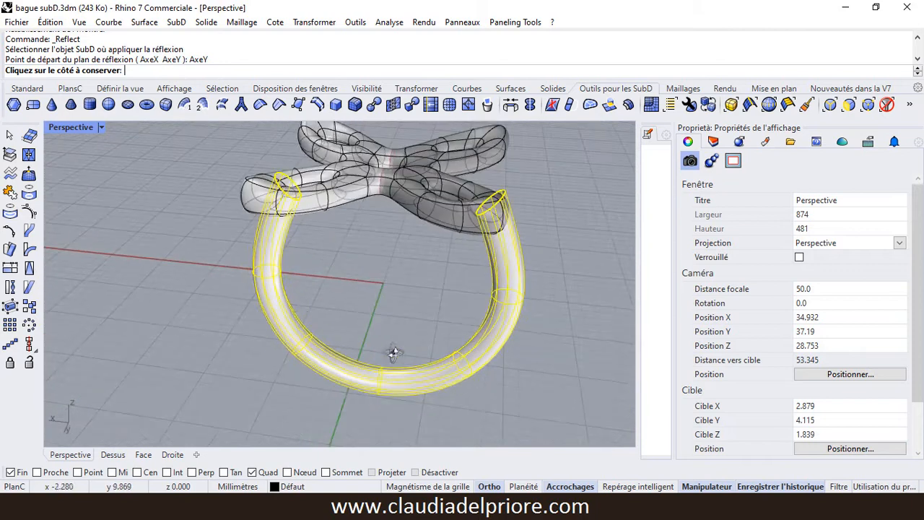
click(191, 251)
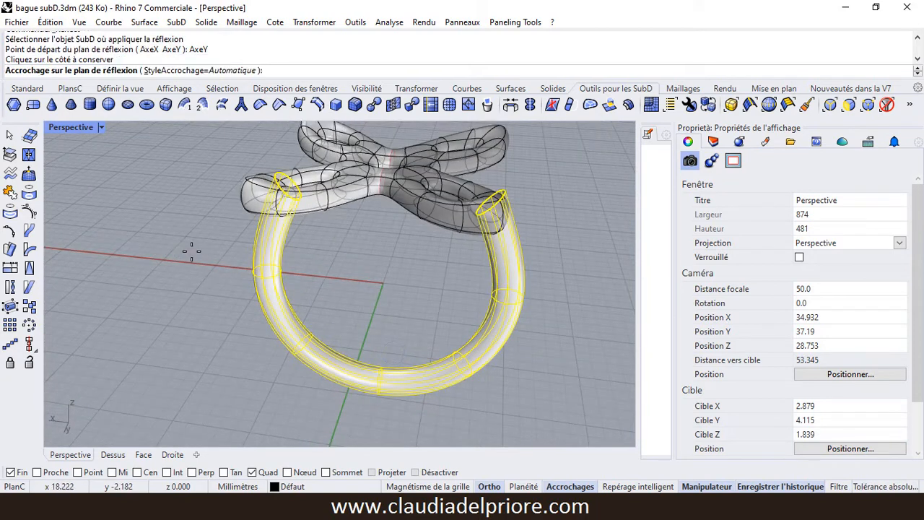
right_click(191, 251)
Step: Fill the open edge loop at the band's end with the Automatique patch style
right_drag(196, 262, 310, 301)
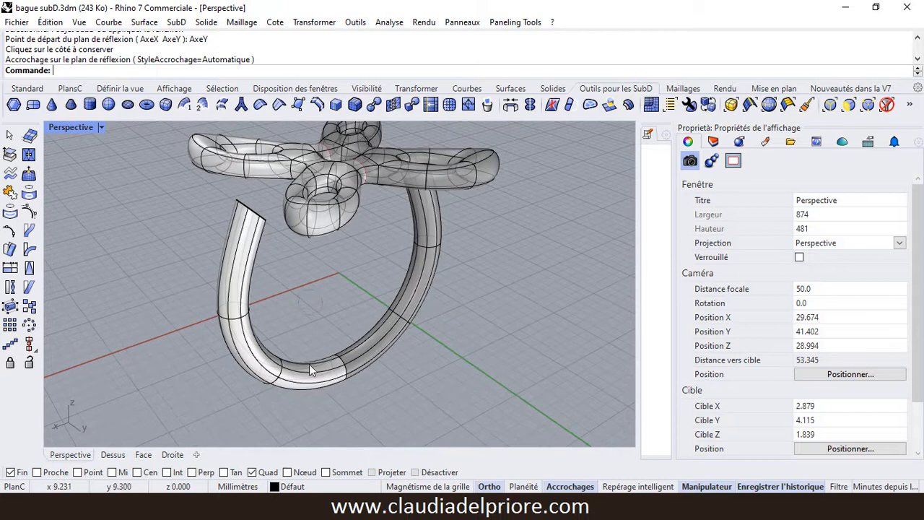
scroll(259, 212, up, 4)
right_drag(266, 219, 267, 249)
scroll(298, 245, up, 1)
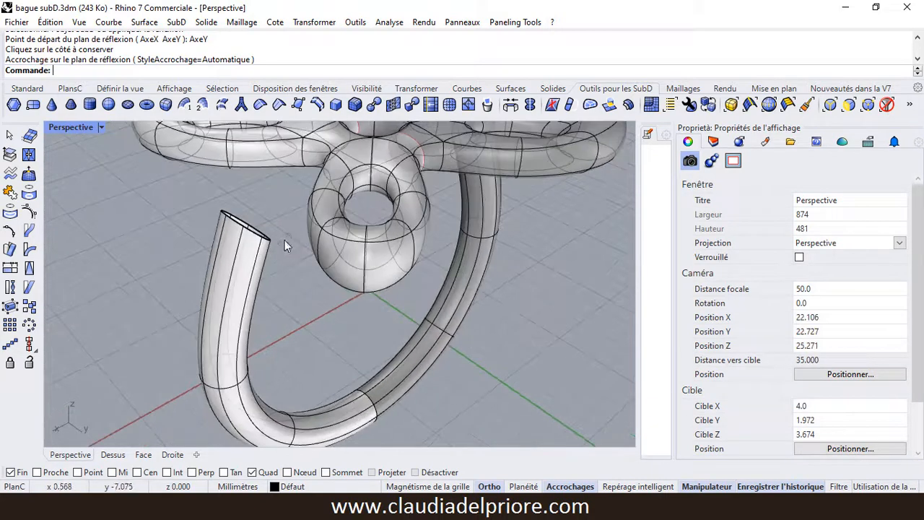
scroll(248, 231, up, 2)
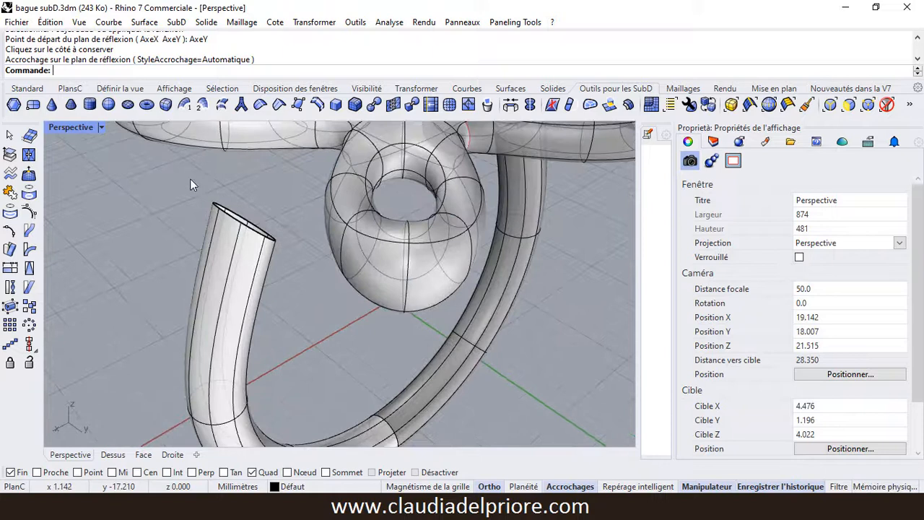
drag(190, 179, 296, 275)
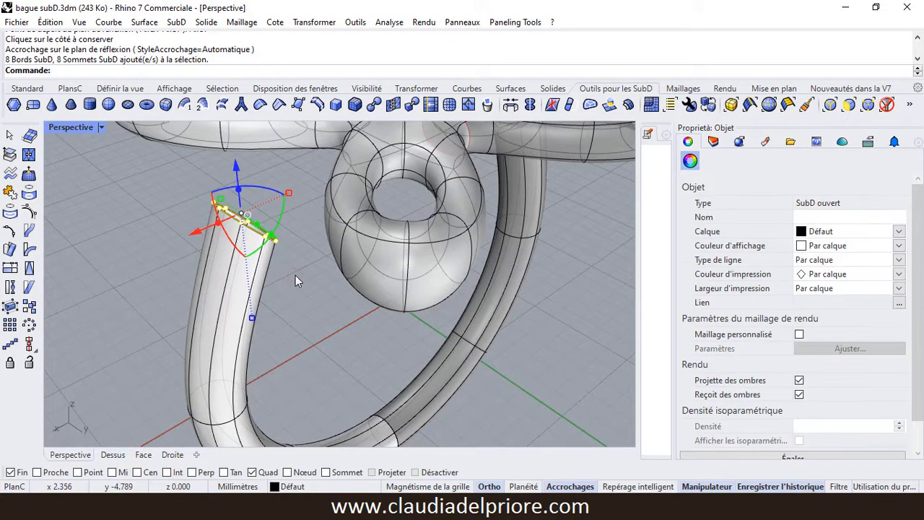
right_drag(457, 281, 464, 261)
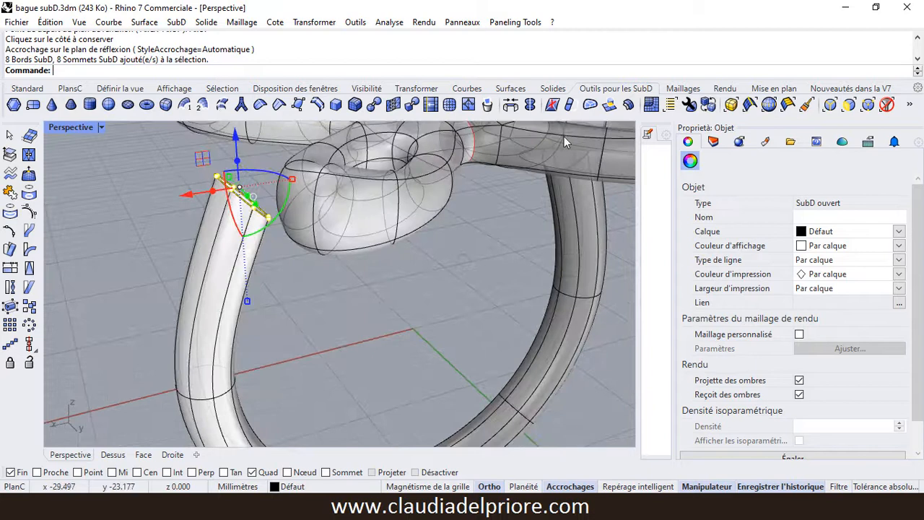
click(590, 105)
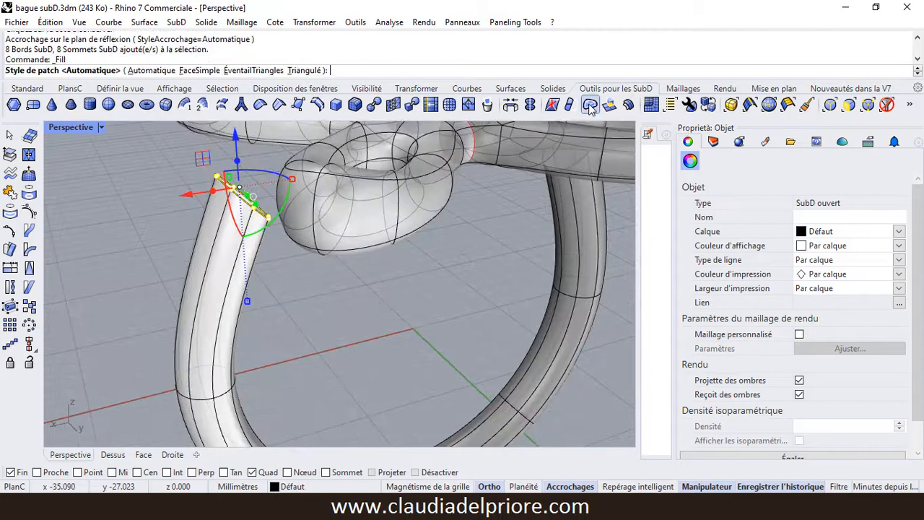
right_click(482, 224)
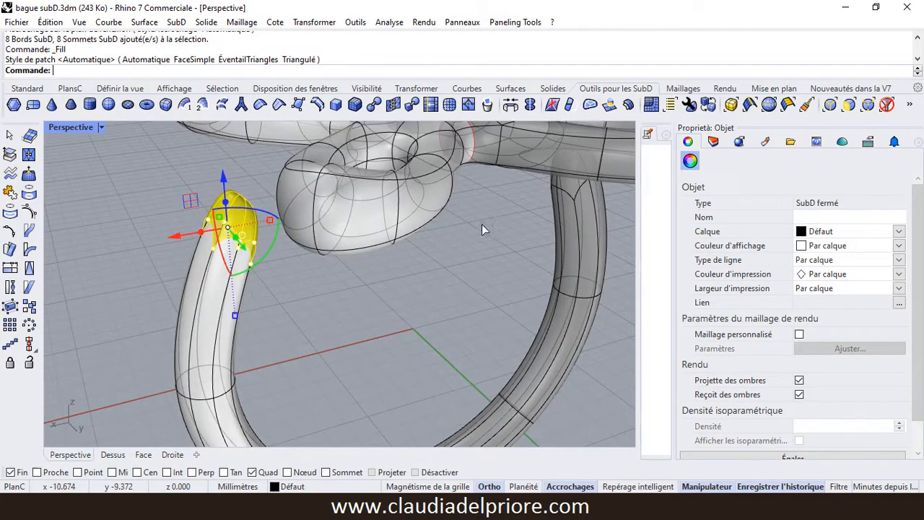
click(322, 323)
Step: Examine both capped ends of the band and the flower petals above them from several angles
right_drag(256, 344, 220, 330)
scroll(219, 330, down, 6)
mouse_move(431, 316)
right_down()
mouse_move(173, 279)
mouse_move(443, 311)
right_up()
right_drag(258, 306, 299, 319)
scroll(192, 291, up, 4)
right_drag(192, 291, 397, 303)
scroll(455, 293, up, 4)
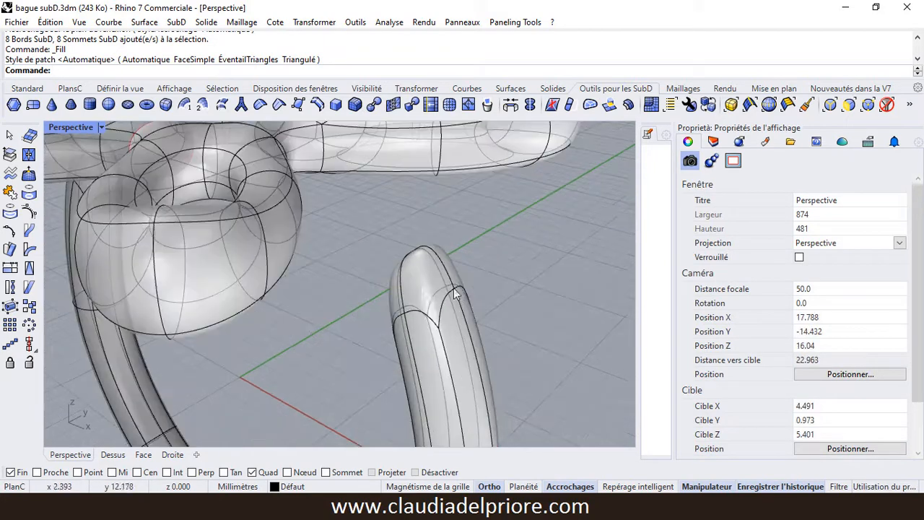
key(Home)
key(Home)
key(Home)
key(Home)
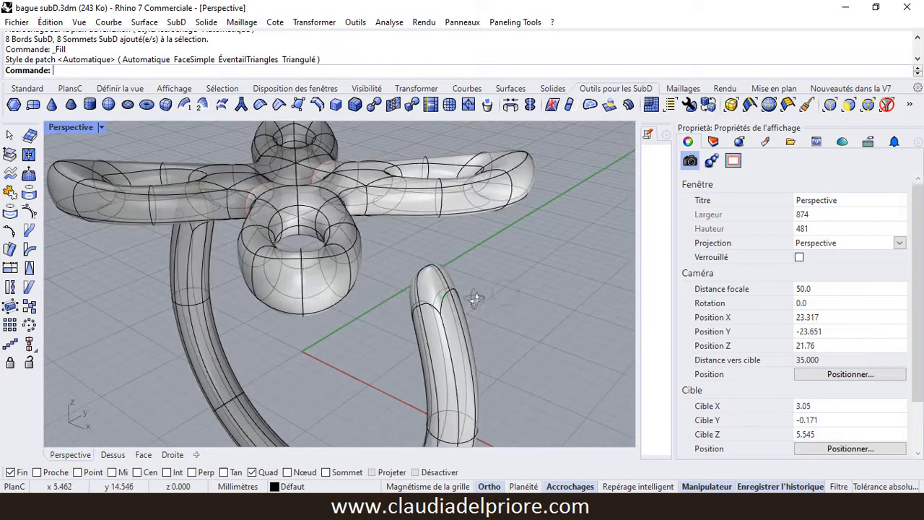
scroll(225, 226, up, 6)
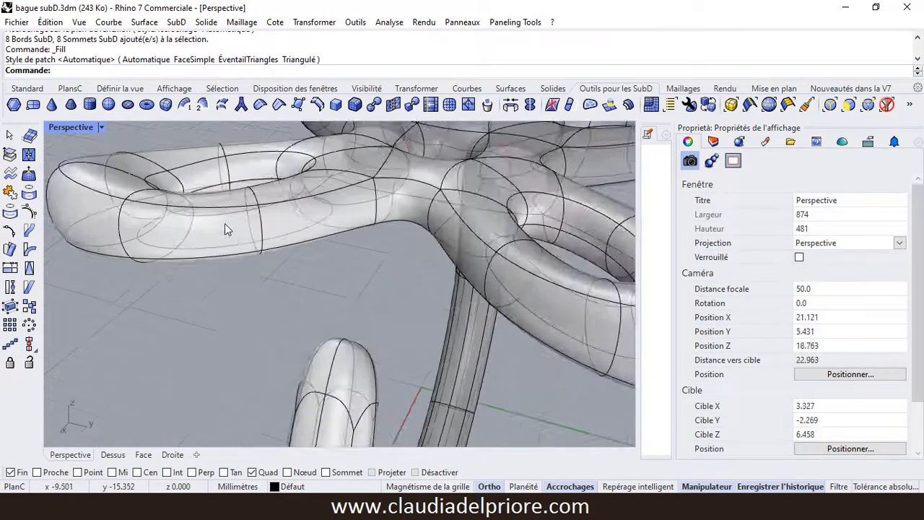
scroll(253, 224, down, 2)
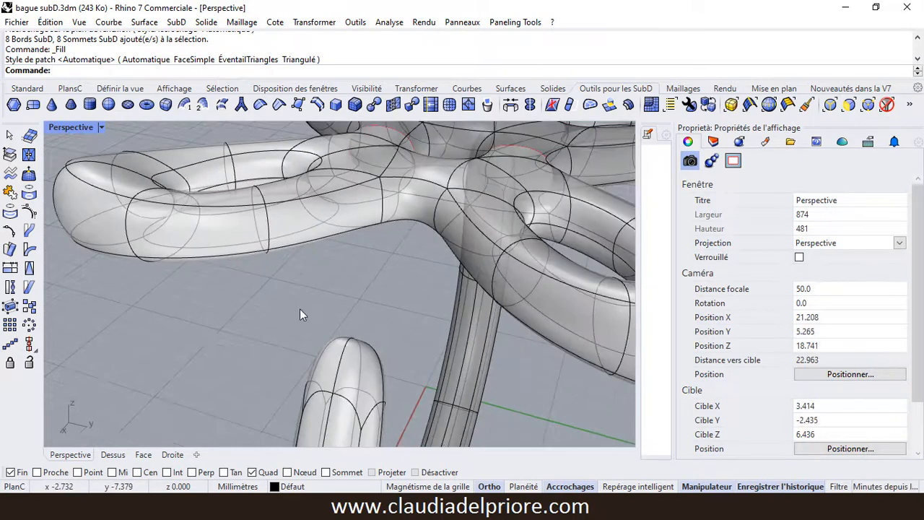
scroll(301, 308, down, 4)
right_drag(311, 297, 331, 308)
Step: Insert edge rings on both sides of the mid-arm edge loops of the two petals above one capped band end, using absolute offset
scroll(303, 255, up, 6)
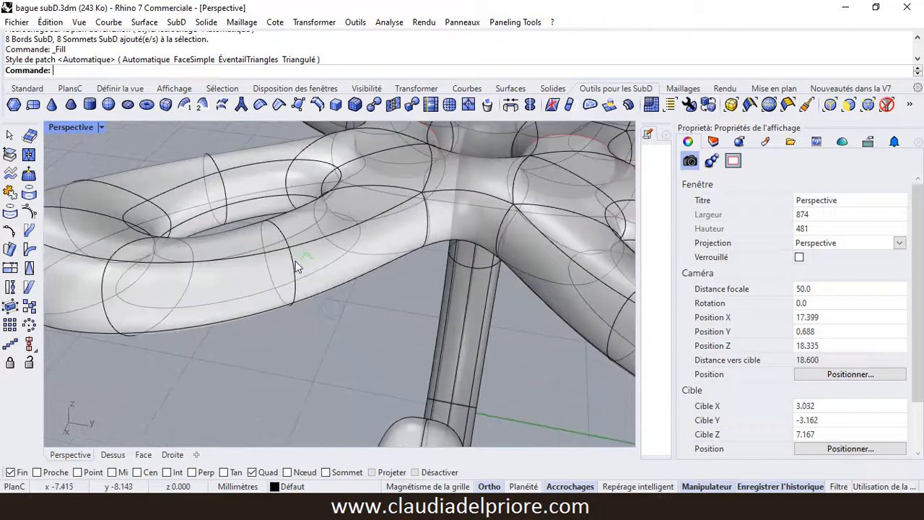
ctrl+shift+double_click(294, 262)
scroll(294, 263, down, 4)
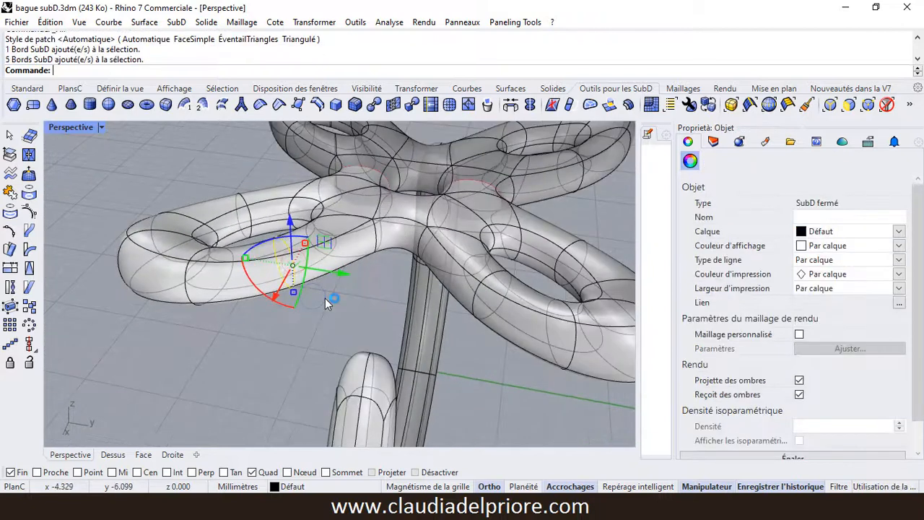
right_drag(329, 298, 392, 304)
scroll(501, 252, up, 4)
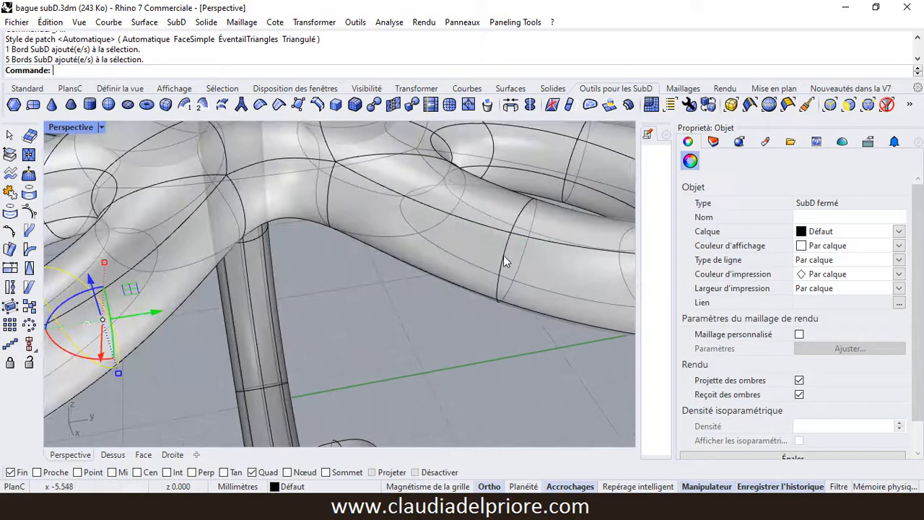
ctrl+shift+double_click(503, 254)
scroll(506, 267, down, 5)
right_drag(507, 283, 456, 285)
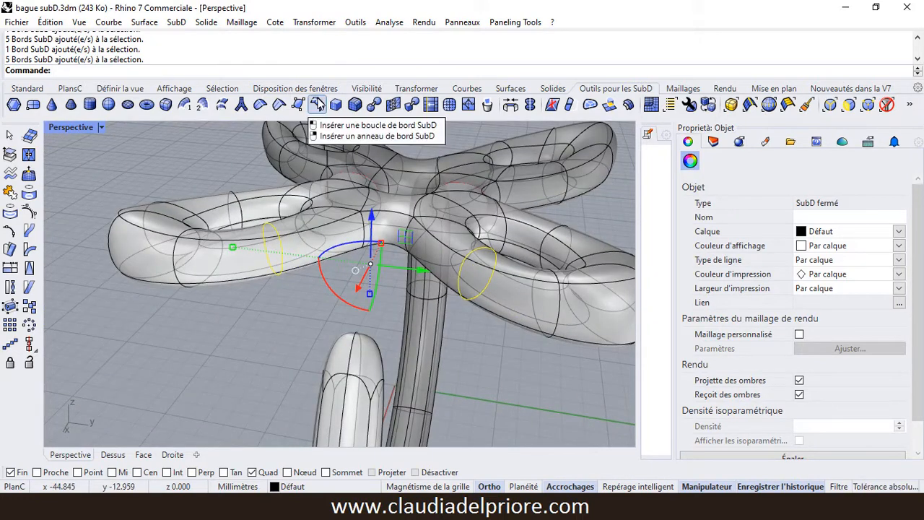
right_click(318, 105)
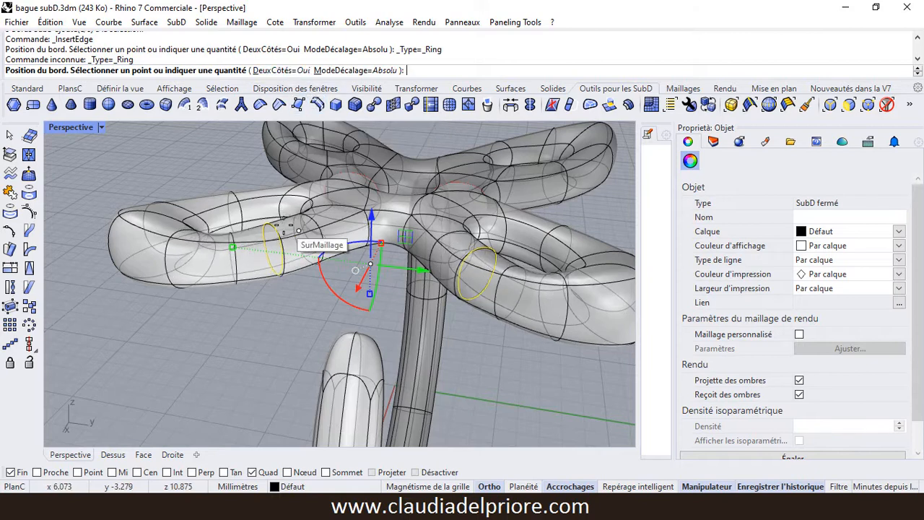
scroll(277, 220, up, 3)
right_drag(278, 220, 289, 225)
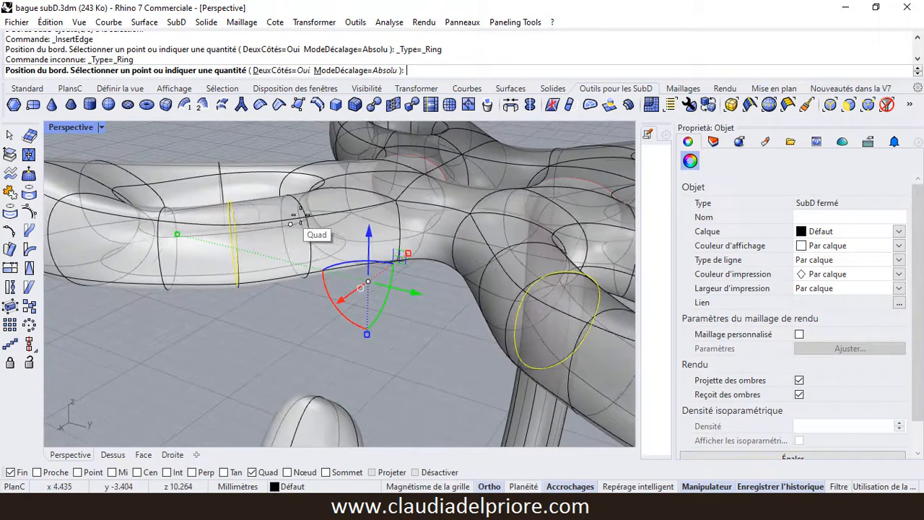
click(319, 221)
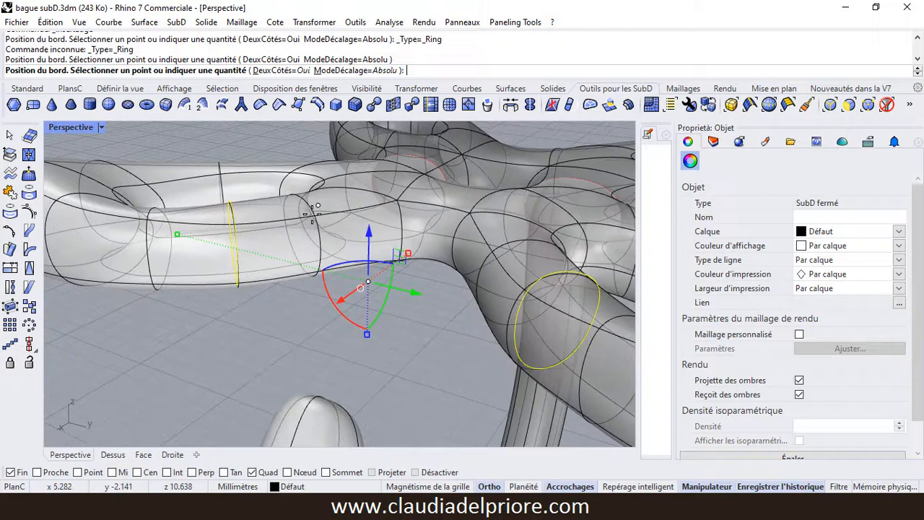
right_click(319, 223)
scroll(322, 222, down, 4)
mouse_move(330, 292)
right_down()
mouse_move(407, 258)
mouse_move(464, 270)
mouse_move(363, 288)
mouse_move(324, 271)
mouse_move(287, 292)
mouse_move(332, 302)
right_up()
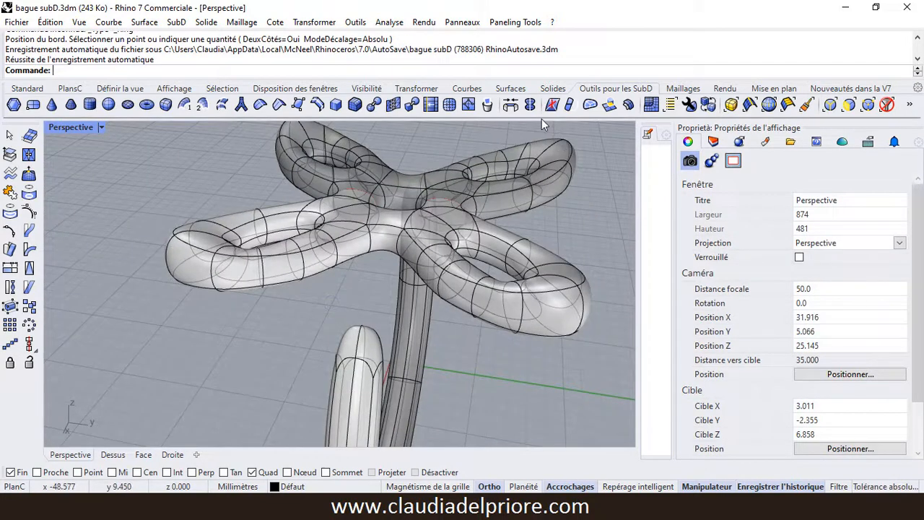
Step: Bridge two adjacent mid-arm faces of one petal to two faces at the capped band end below, using 1 joined segment
click(511, 106)
scroll(278, 278, up, 5)
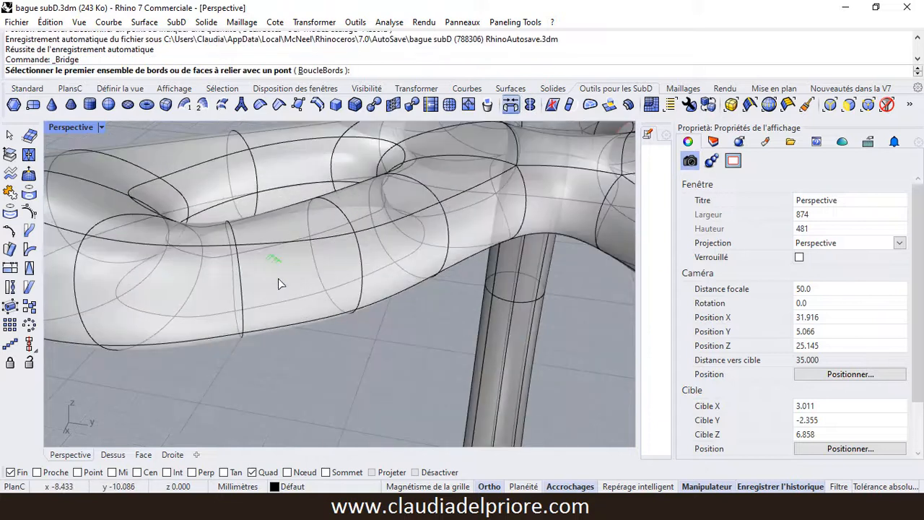
click(277, 278)
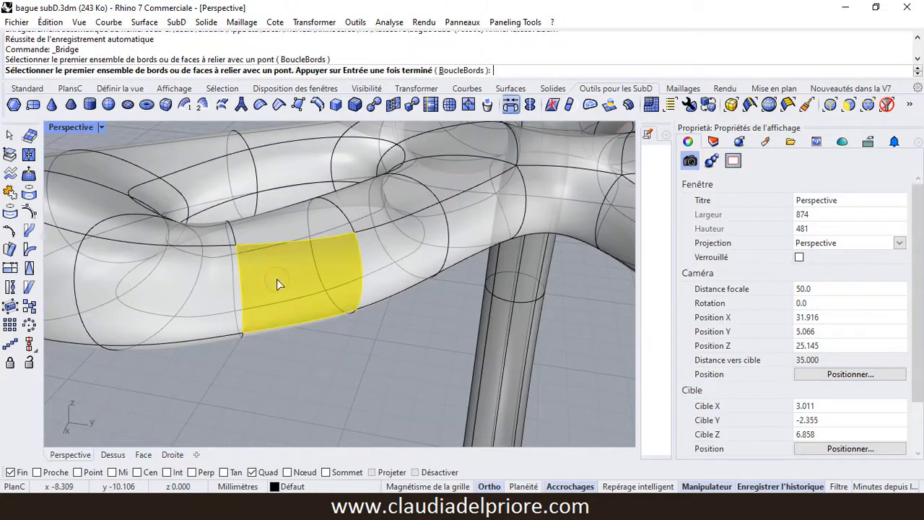
click(375, 262)
key(Return)
scroll(364, 253, down, 5)
right_drag(320, 304, 482, 344)
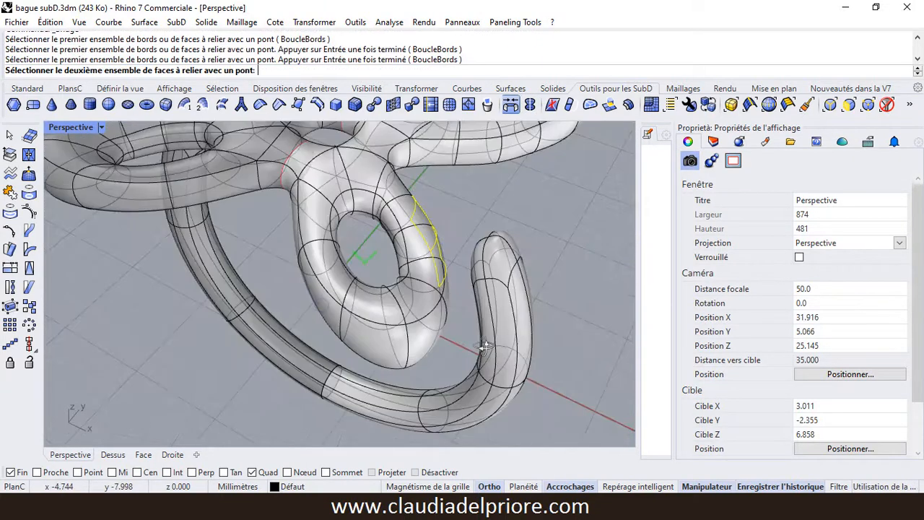
scroll(498, 262, up, 6)
click(494, 260)
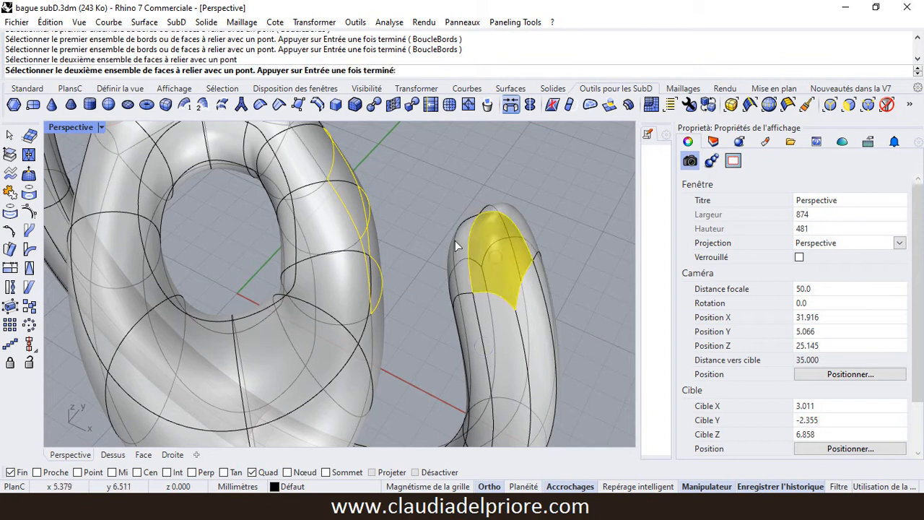
click(459, 242)
key(Return)
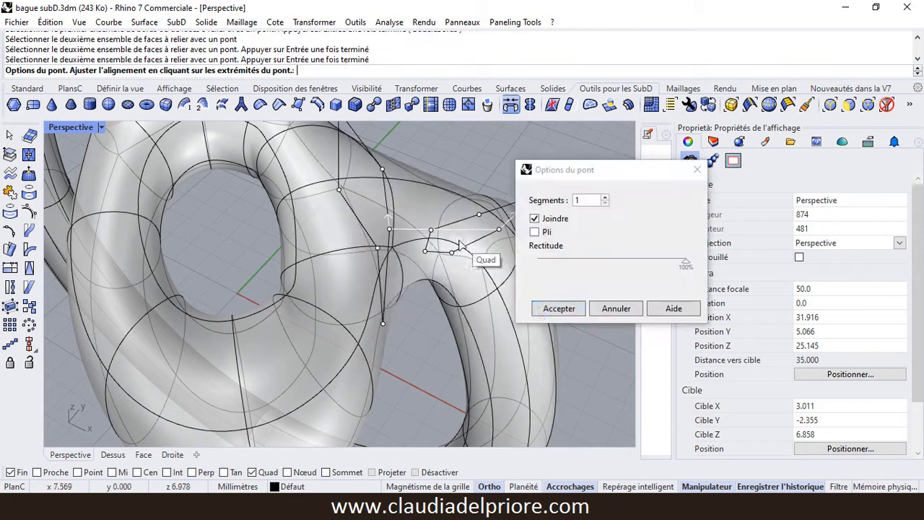
click(556, 313)
Step: Bridge the other two faces at the same band end to two mid-arm faces of the neighbouring petal, using 1 joined segment
scroll(501, 287, down, 4)
right_drag(509, 280, 552, 336)
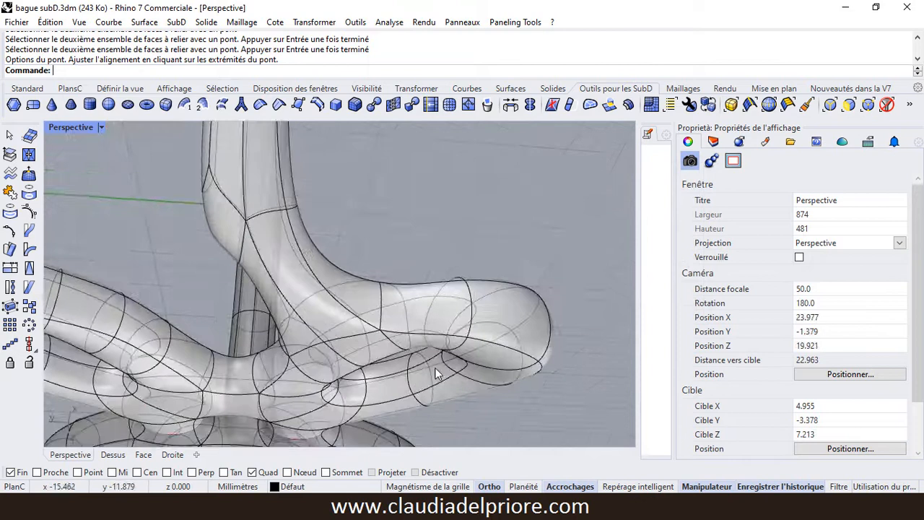
right_drag(435, 369, 221, 186)
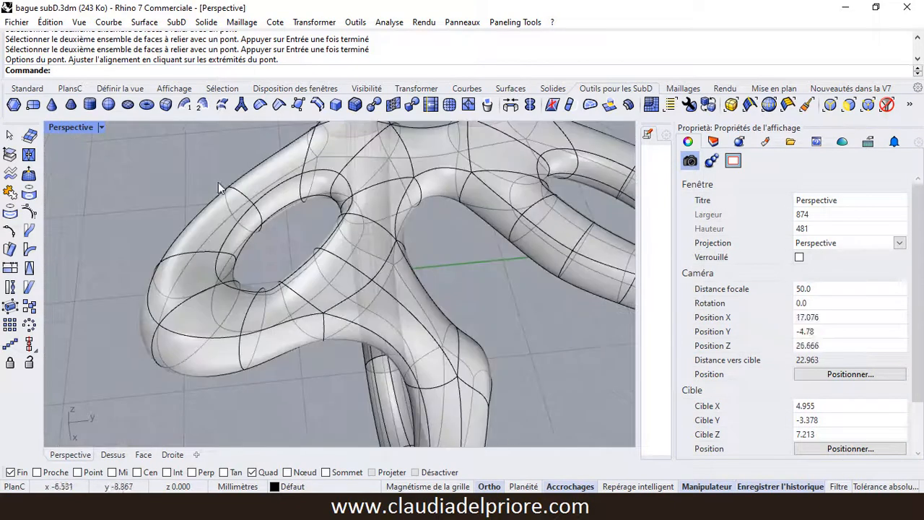
scroll(219, 186, down, 4)
right_drag(352, 255, 285, 269)
scroll(328, 307, up, 6)
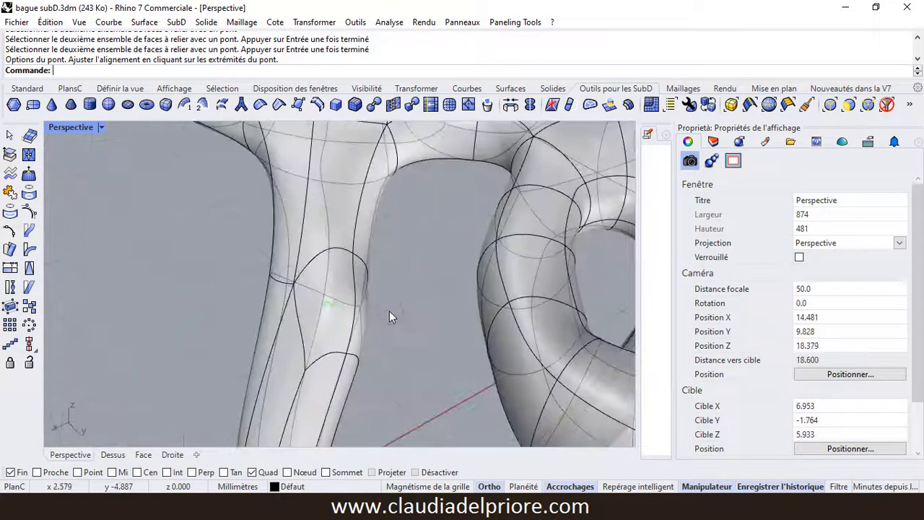
right_drag(389, 312, 446, 225)
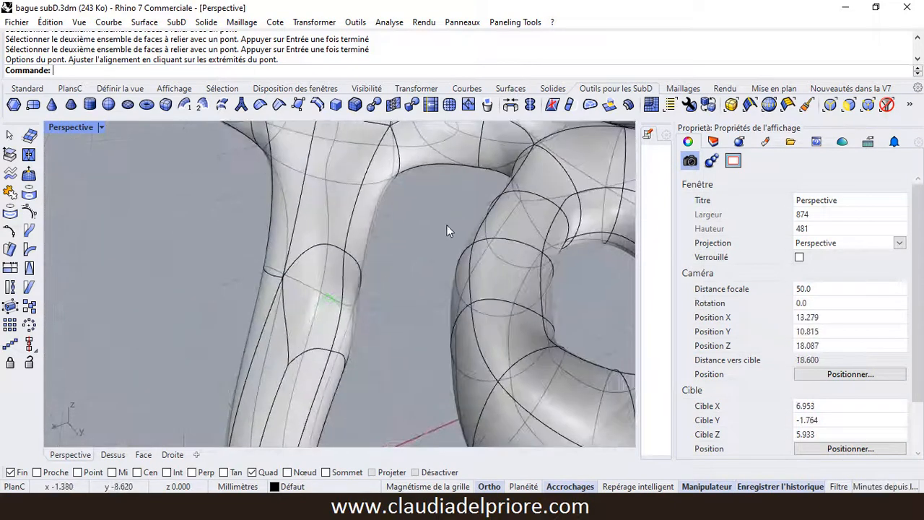
click(511, 105)
click(304, 290)
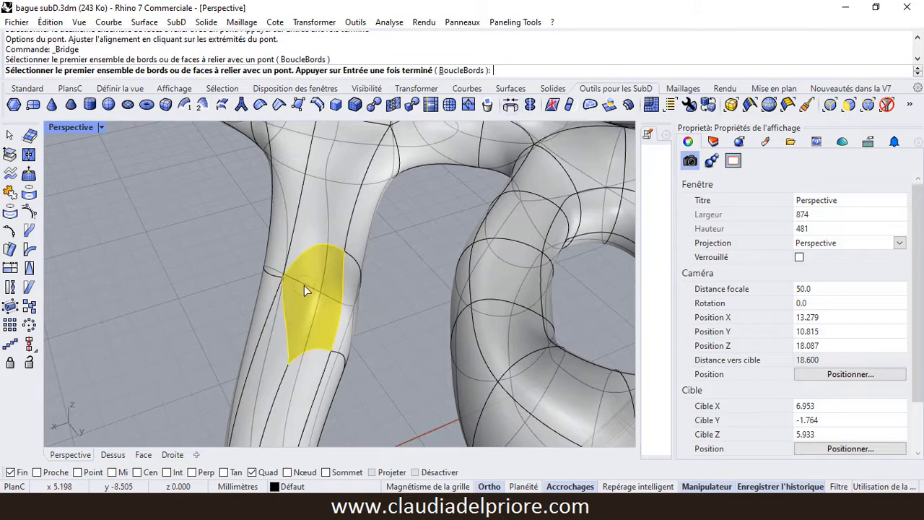
click(351, 275)
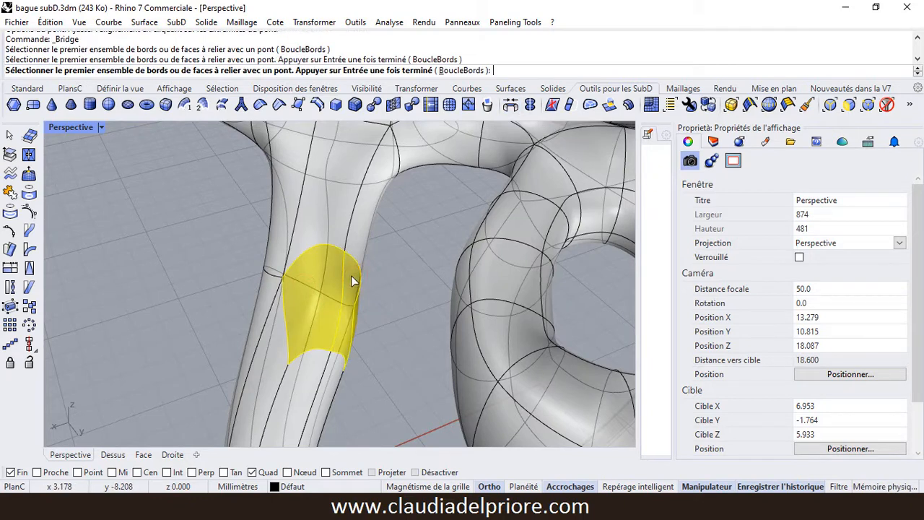
key(Return)
right_drag(322, 304, 501, 197)
click(489, 207)
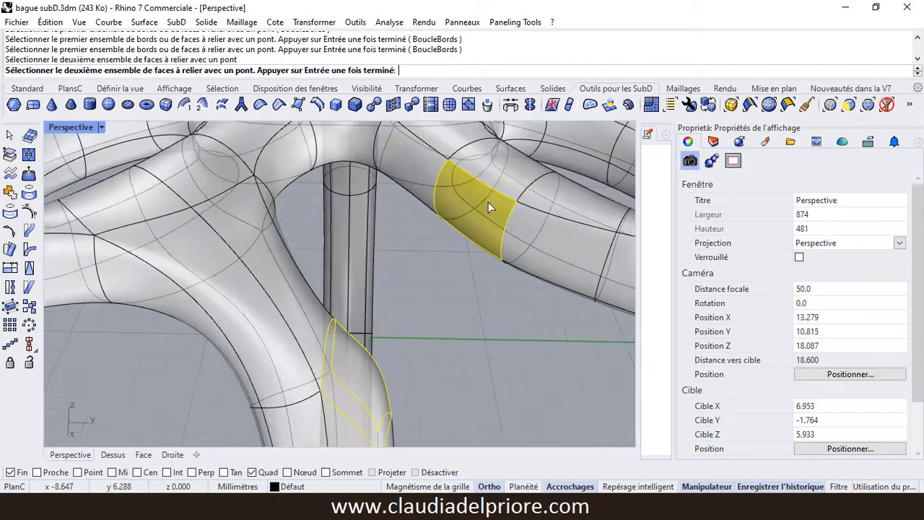
click(528, 225)
key(Return)
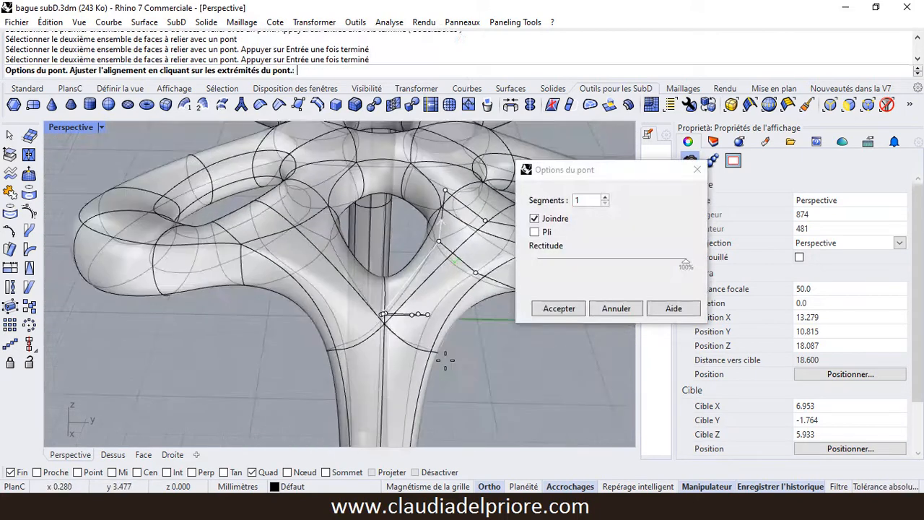
right_drag(447, 367, 405, 352)
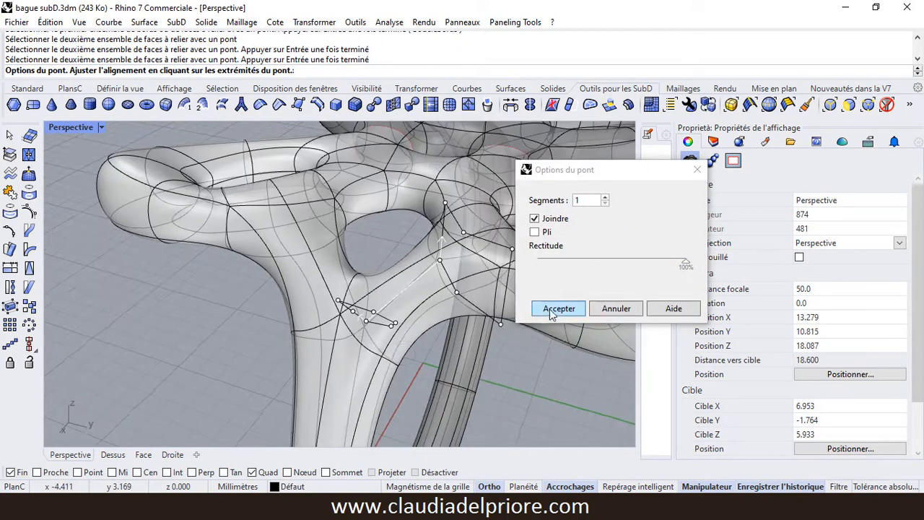
click(551, 310)
Step: Widen the two edge loops where the bridges meet the band end by scaling them along the Y axis
scroll(467, 324, down, 4)
mouse_move(468, 324)
right_down()
mouse_move(494, 332)
mouse_move(550, 265)
mouse_move(464, 310)
right_up()
scroll(419, 325, up, 6)
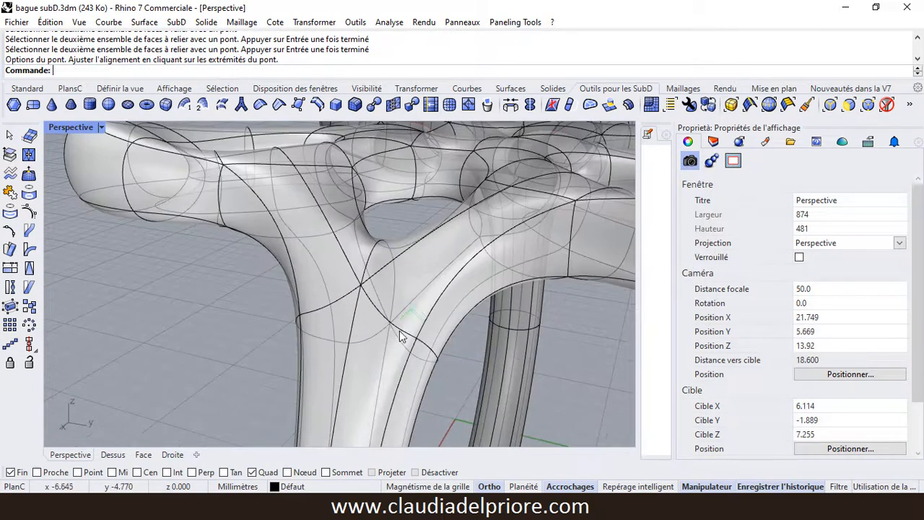
double_click(409, 339)
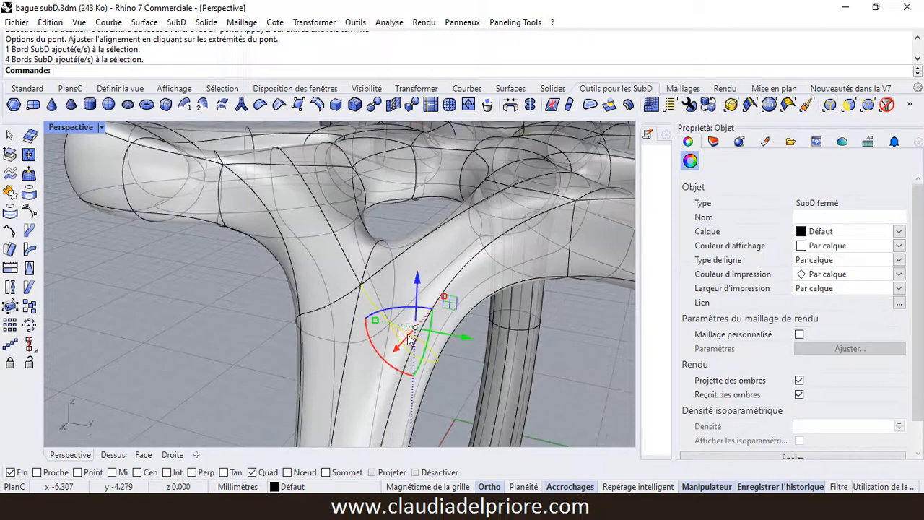
double_click(319, 311)
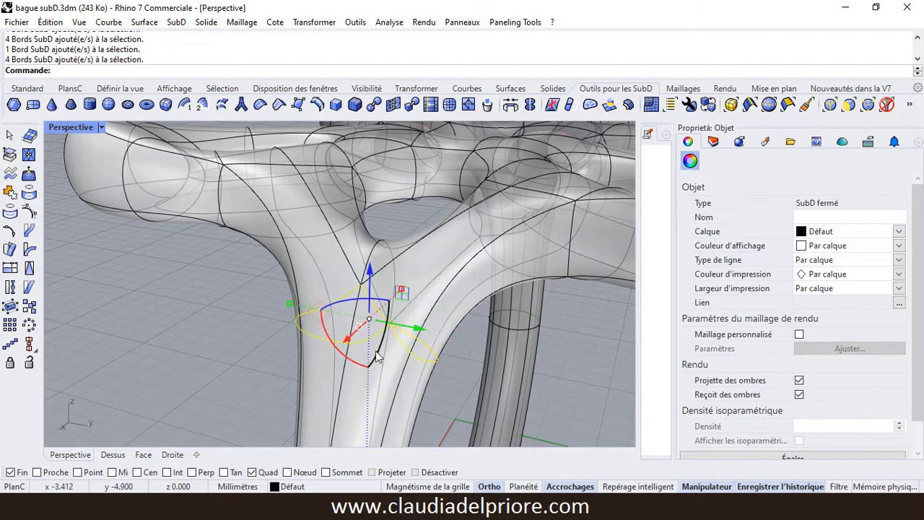
drag(286, 303, 232, 297)
scroll(320, 323, down, 6)
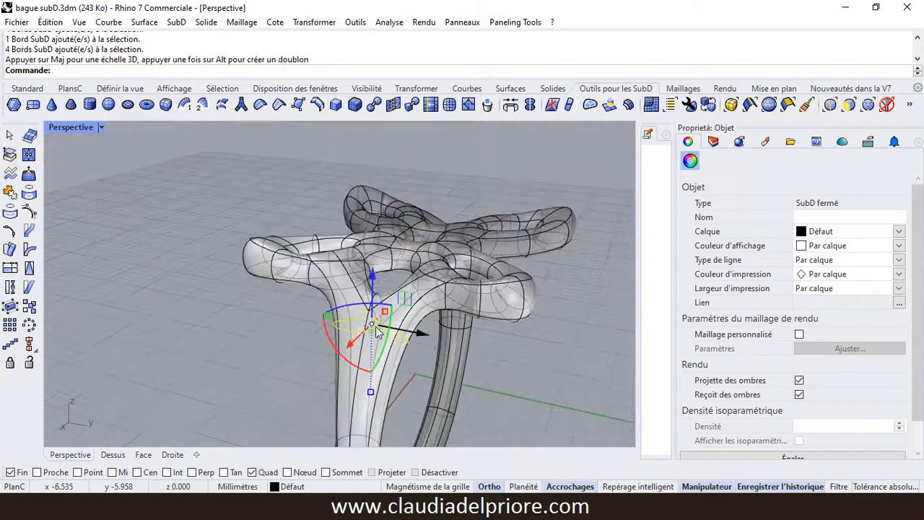
click(510, 354)
Step: Raise the edge loops around the outer tips of the two bridged petals slightly along the Z axis
right_drag(512, 353, 423, 366)
scroll(308, 267, up, 3)
scroll(308, 269, up, 6)
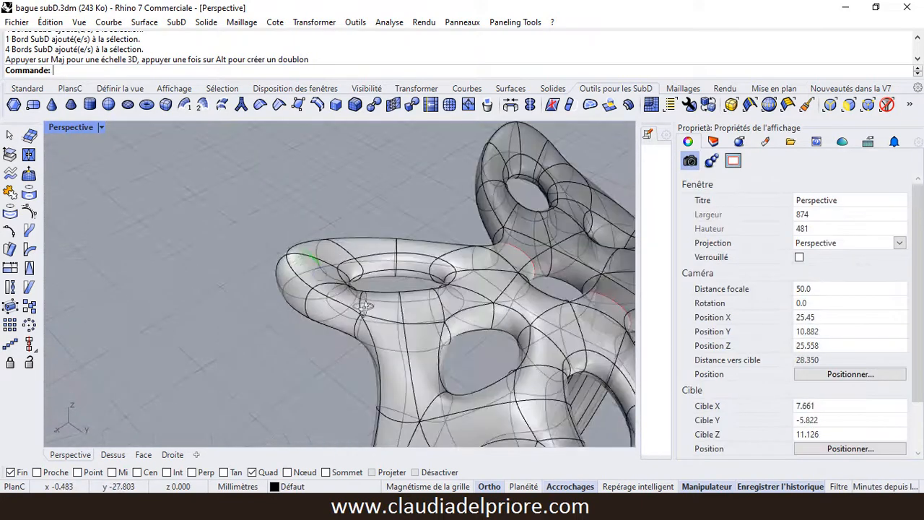
double_click(315, 254)
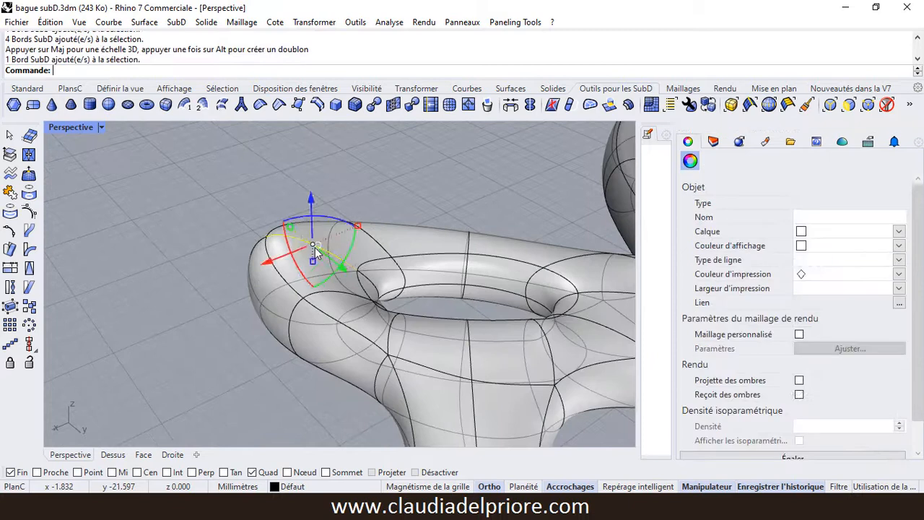
shift+double_click(349, 288)
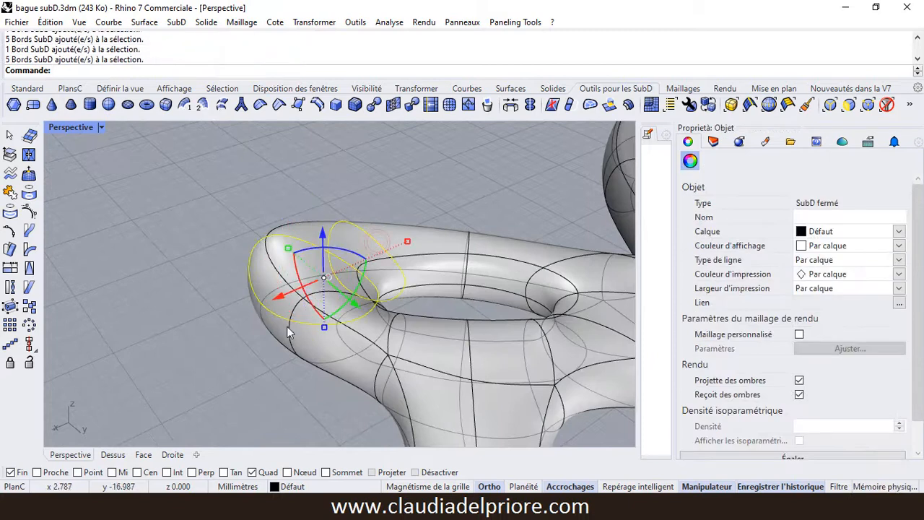
right_drag(293, 344, 439, 300)
scroll(535, 255, up, 5)
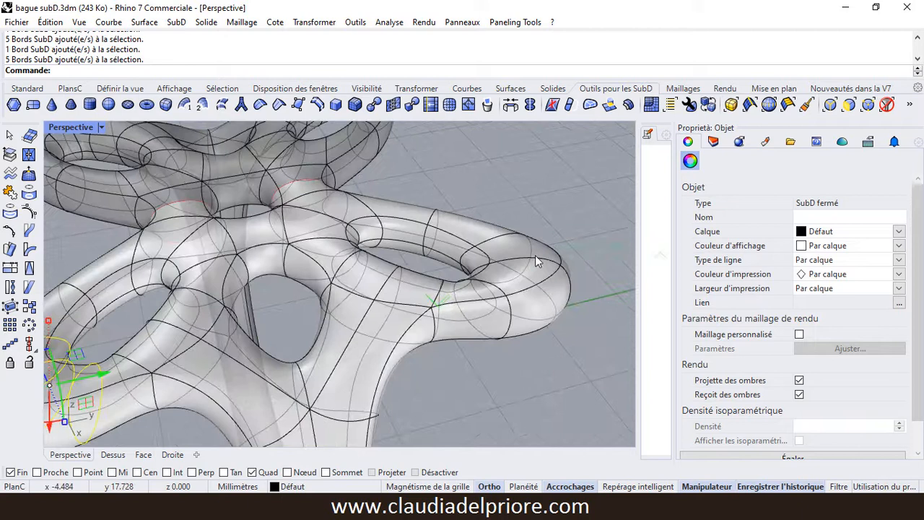
shift+double_click(516, 267)
shift+double_click(498, 241)
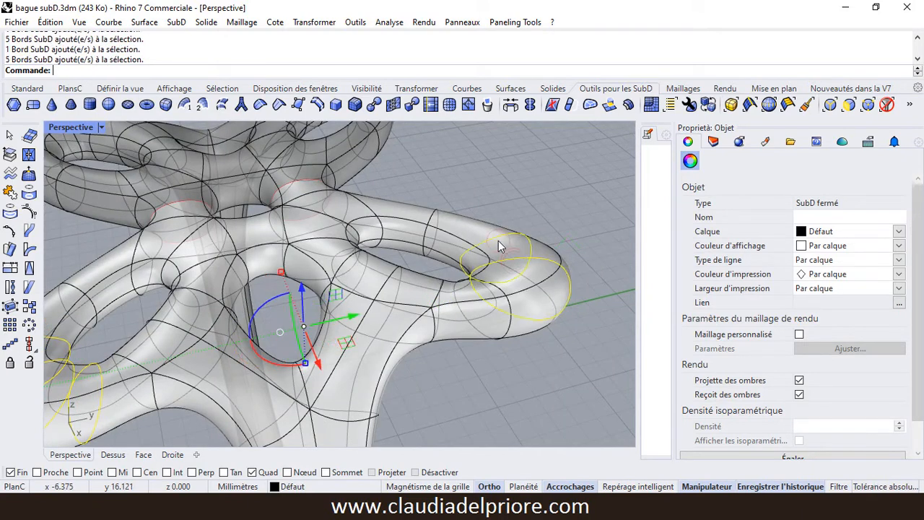
ctrl+click(507, 326)
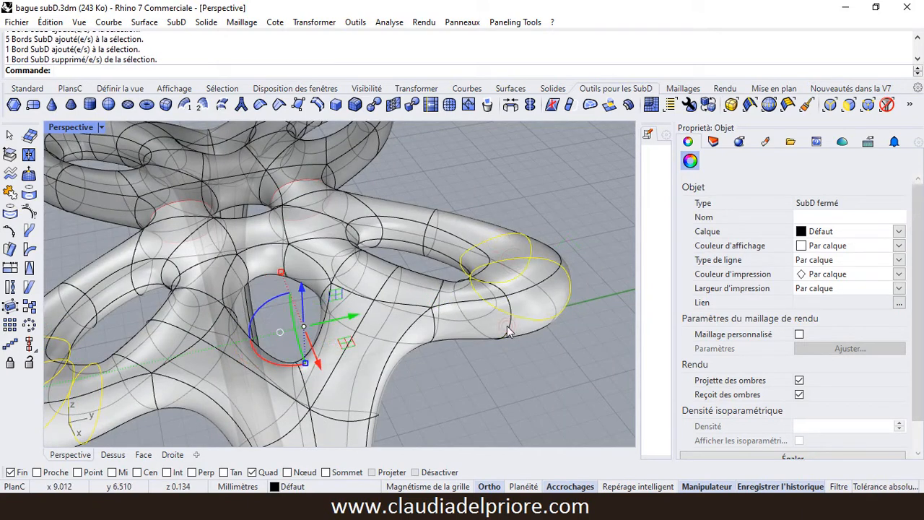
shift+click(508, 300)
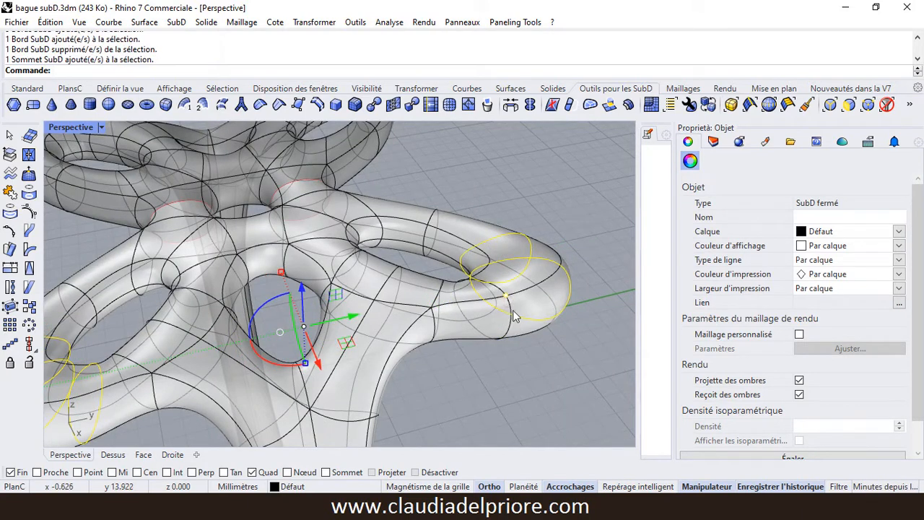
shift+double_click(508, 327)
right_drag(508, 327, 377, 312)
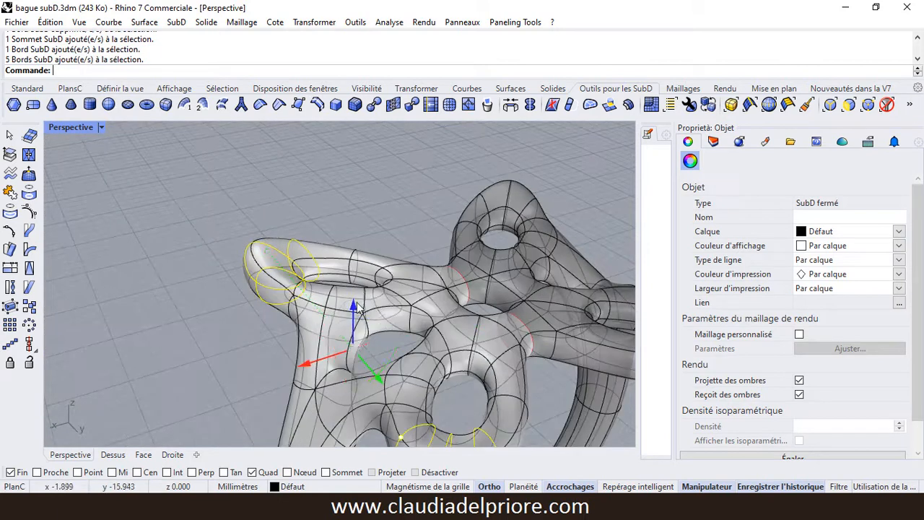
drag(357, 301, 355, 291)
right_drag(343, 341, 417, 312)
click(400, 198)
Step: Raise the two faces crossing the symmetry line on either side of the flower's central opening along the Z axis
right_drag(440, 220, 307, 261)
scroll(307, 262, down, 6)
scroll(431, 292, up, 8)
right_drag(450, 285, 412, 278)
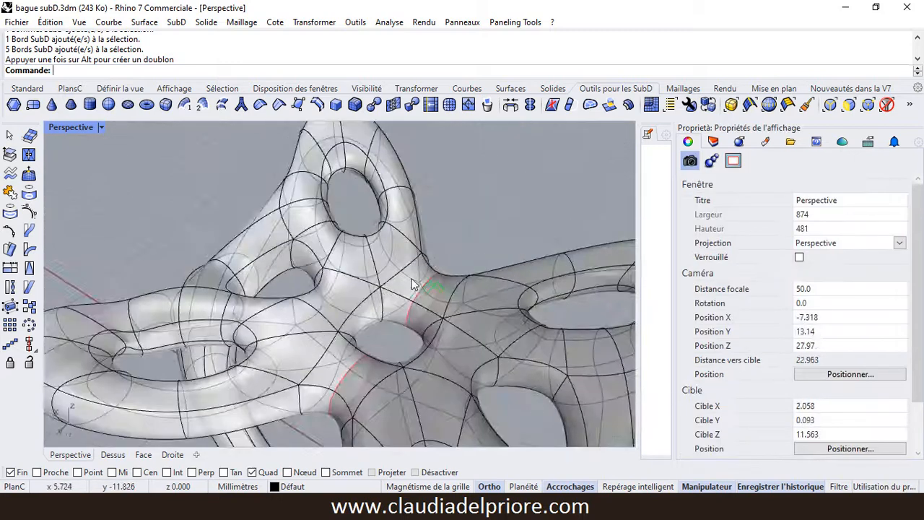
scroll(412, 279, up, 10)
ctrl+shift+click(387, 298)
scroll(361, 347, down, 3)
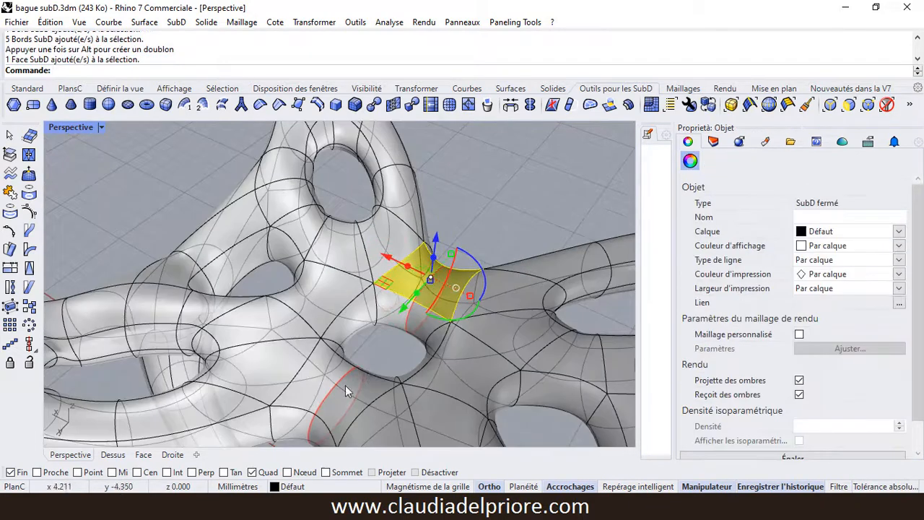
ctrl+shift+click(307, 387)
right_drag(308, 387, 381, 313)
scroll(381, 312, up, 2)
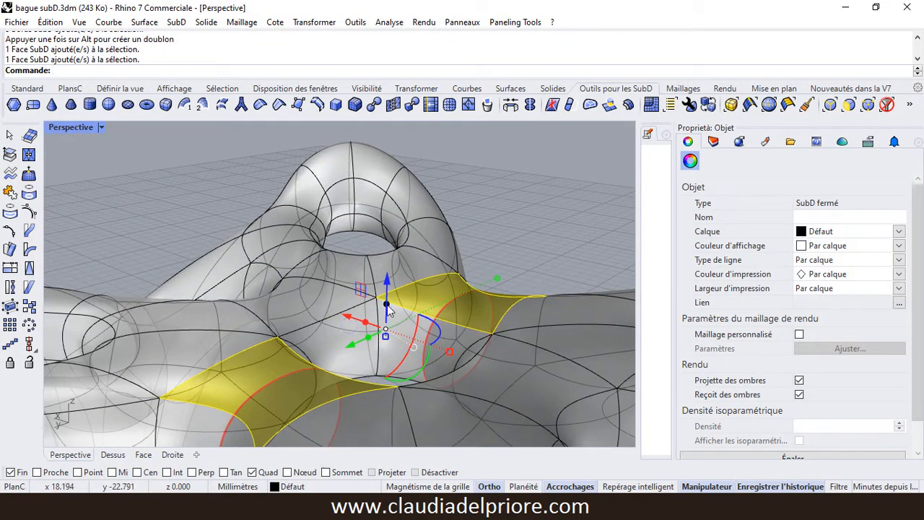
drag(389, 305, 392, 267)
click(516, 235)
right_drag(517, 235, 461, 274)
scroll(426, 239, down, 8)
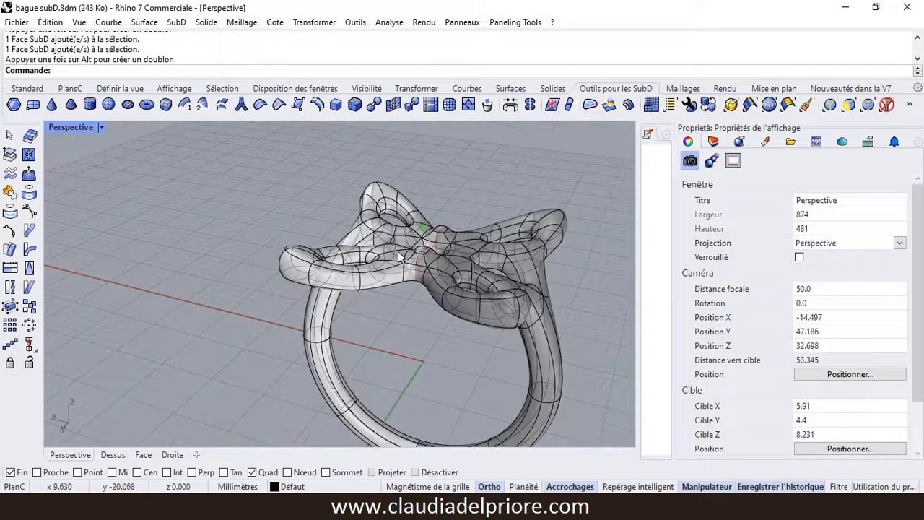
right_drag(423, 245, 307, 282)
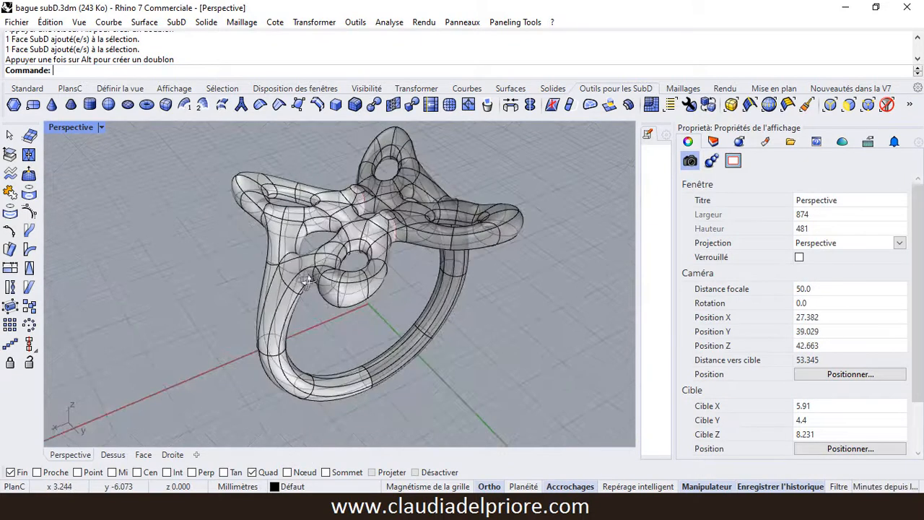